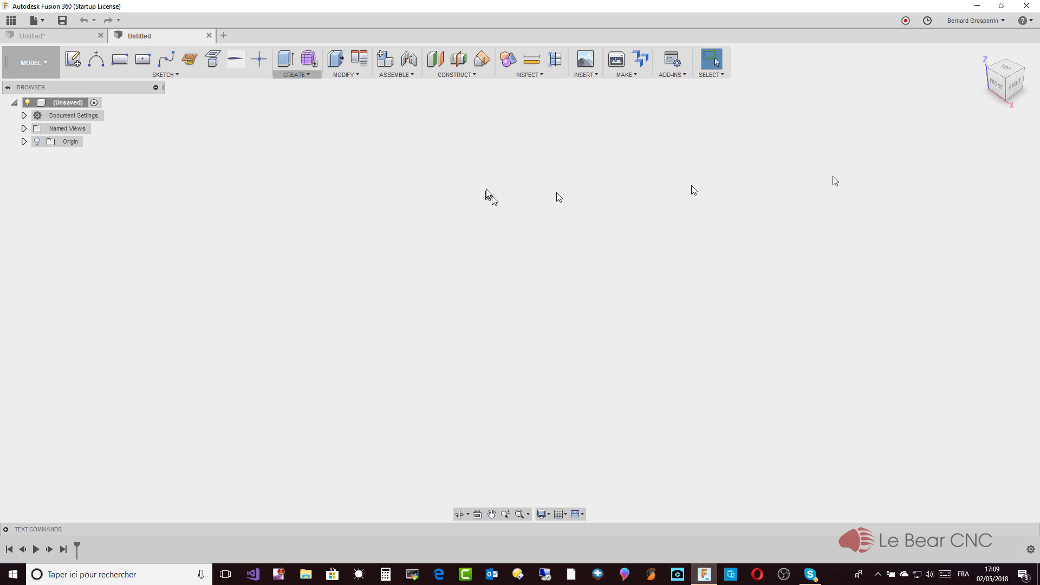
left_click(53, 64)
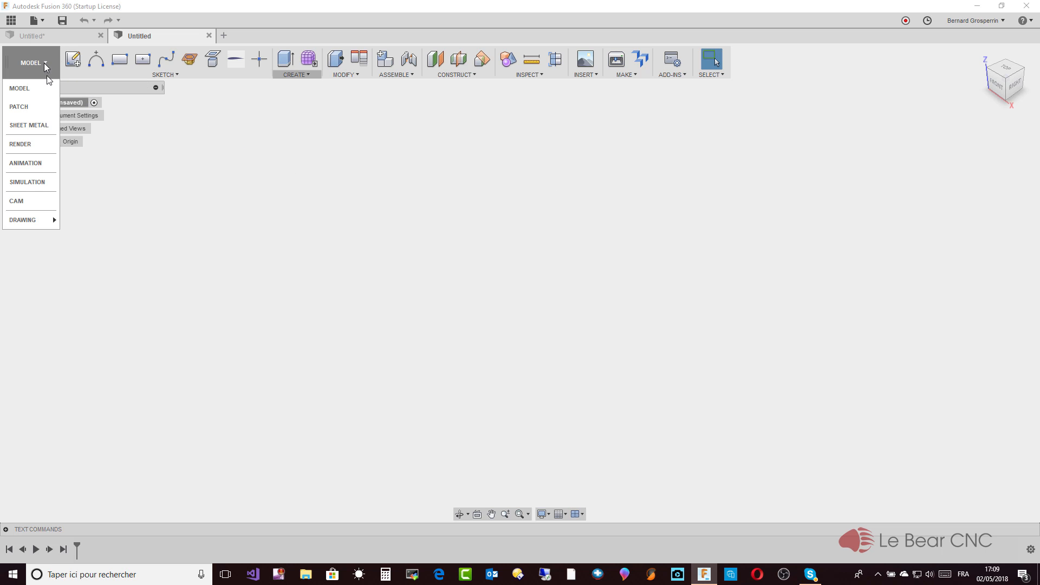
left_click(35, 106)
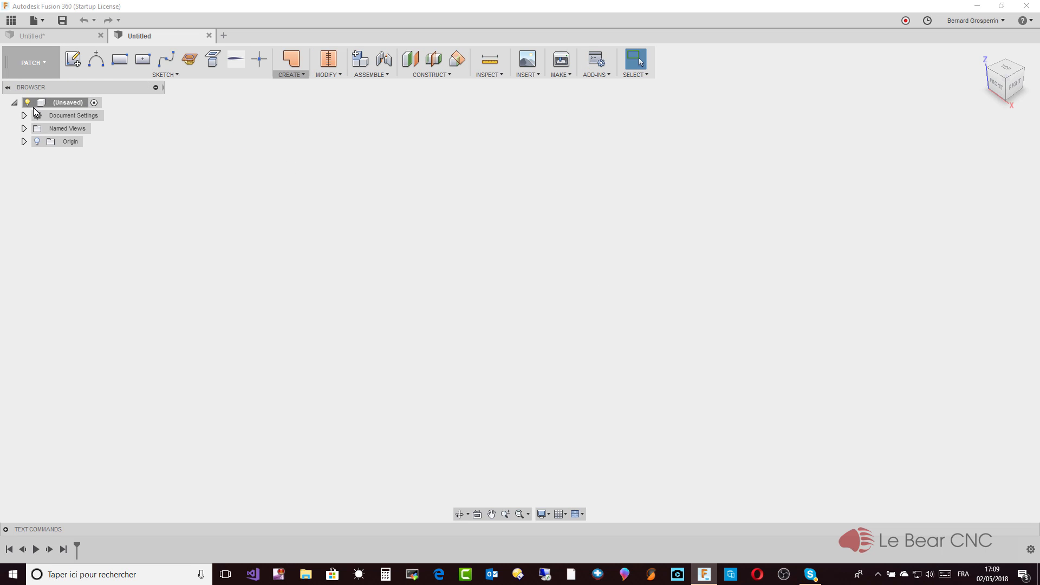
left_click(305, 75)
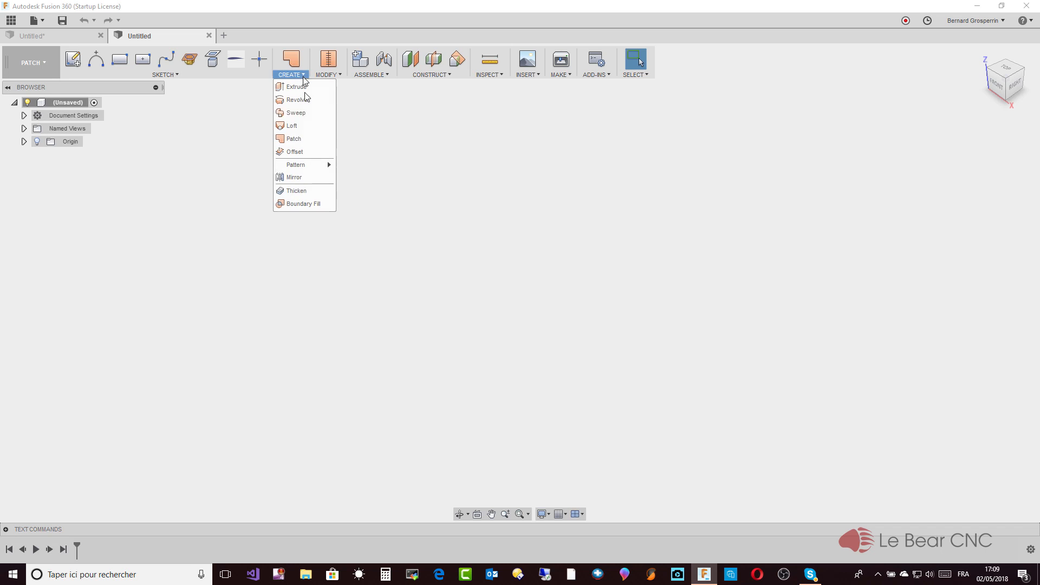
left_click(294, 205)
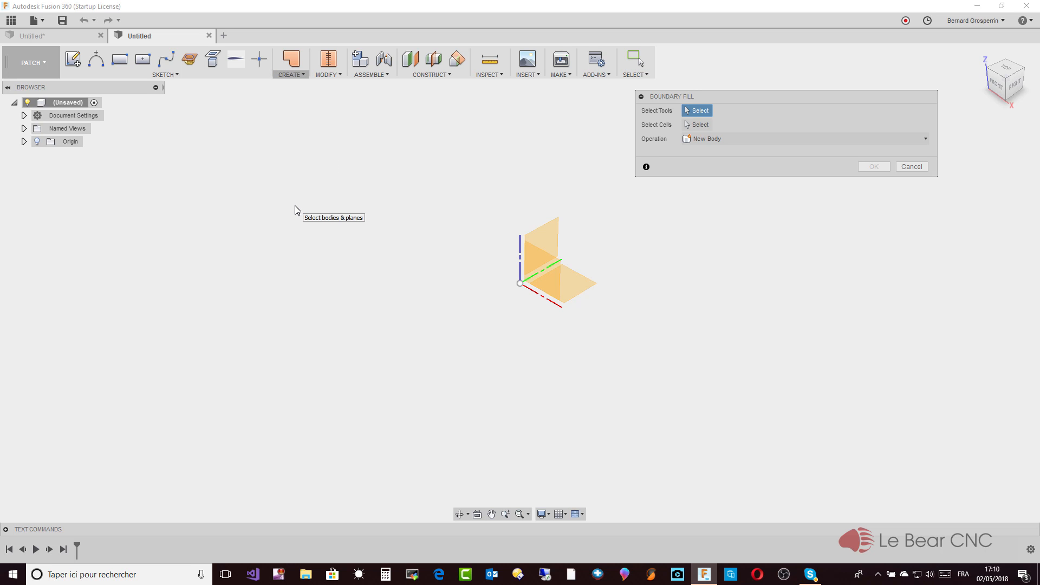
left_click(912, 168)
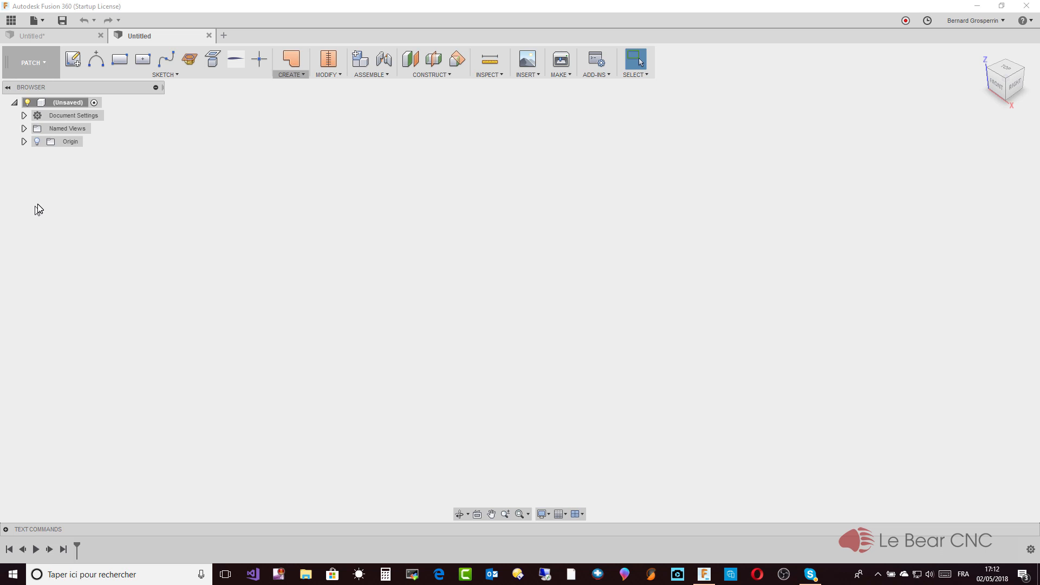
left_click(48, 63)
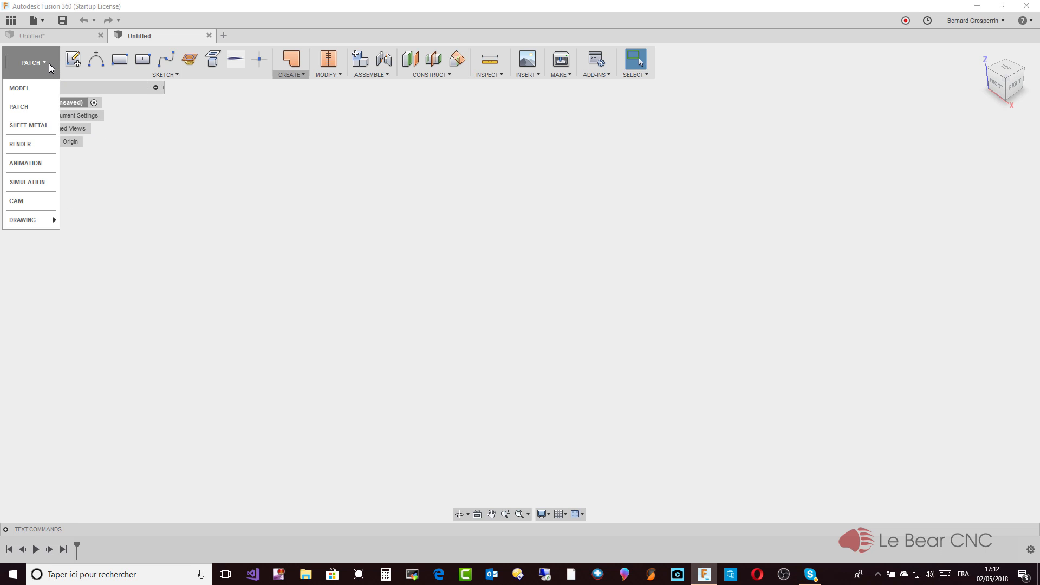
left_click(39, 90)
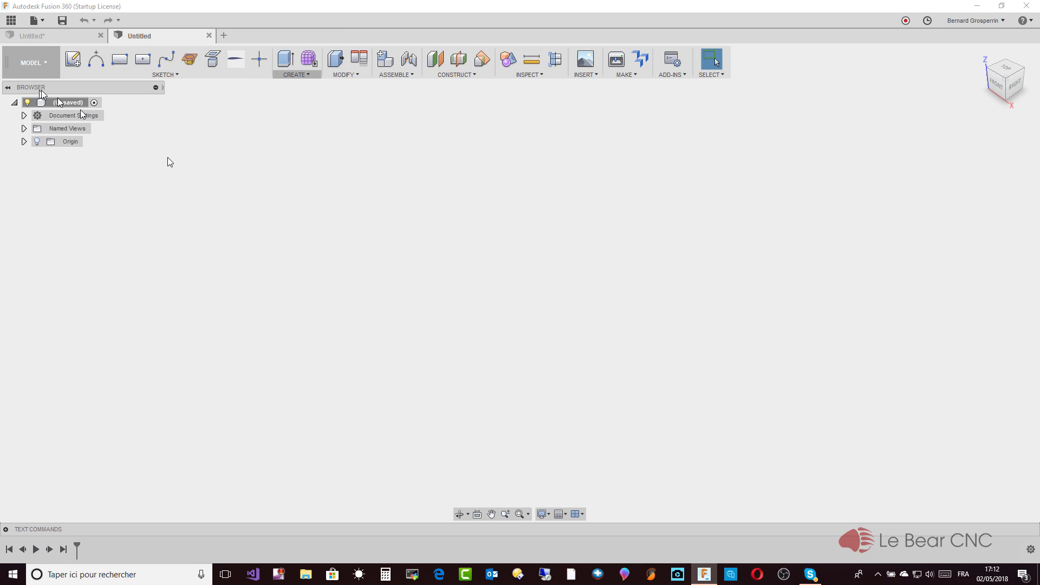
Step: Start a box on the horizontal origin plane with a 100 mm by 100 mm base around the origin
left_click(301, 74)
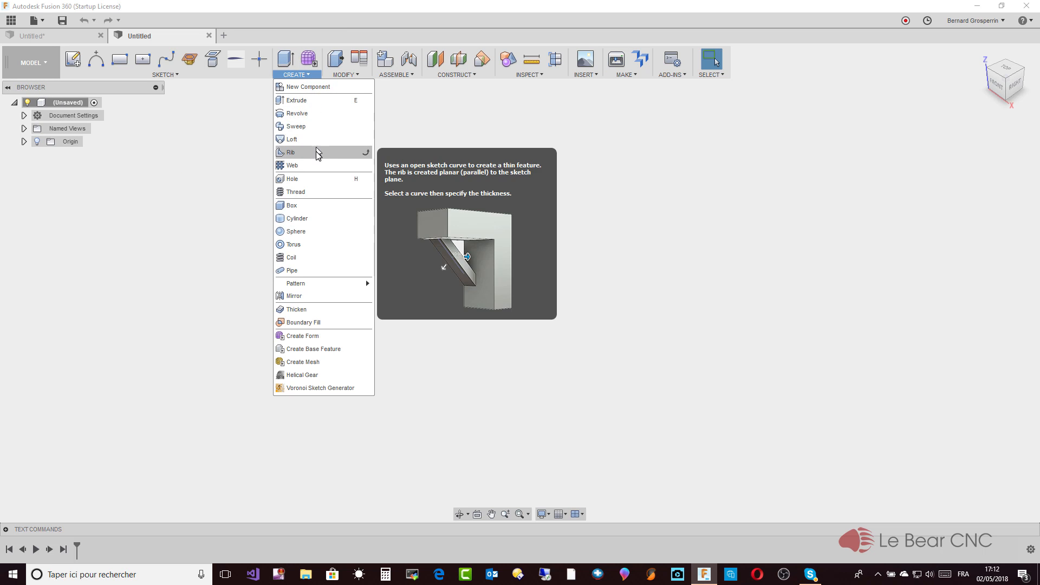
left_click(308, 206)
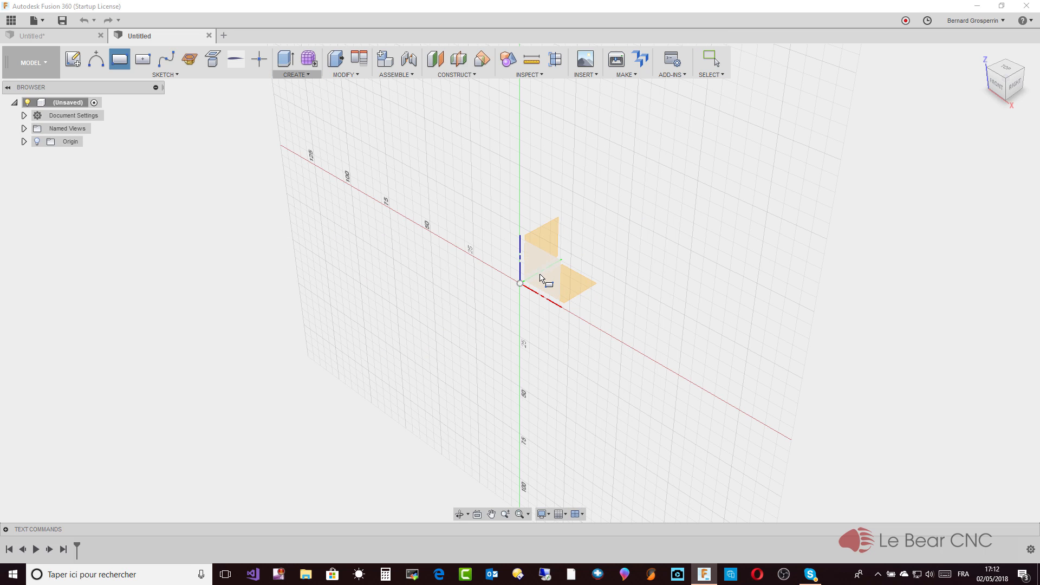
left_click(571, 288)
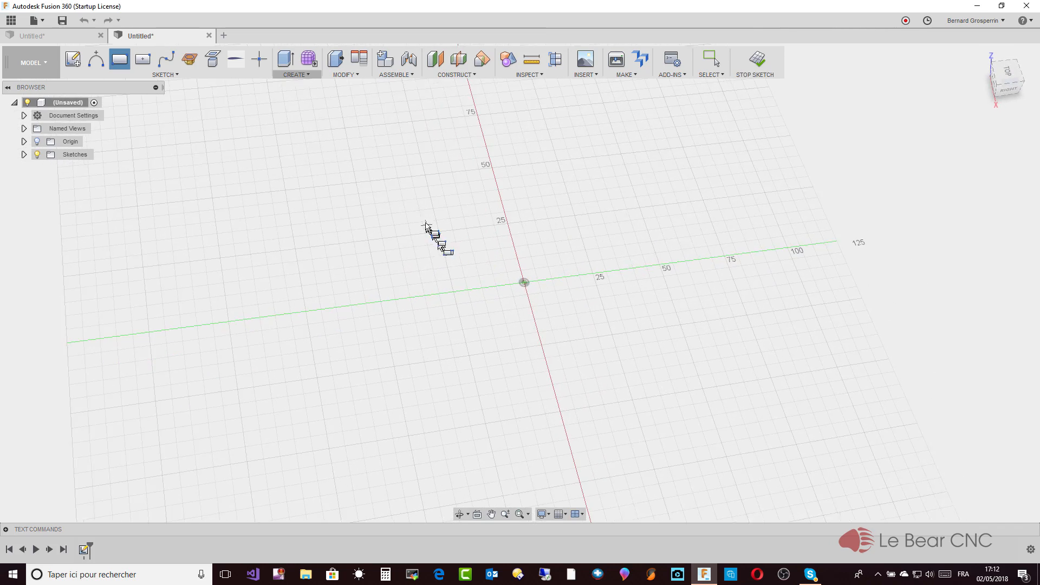
left_click(357, 181)
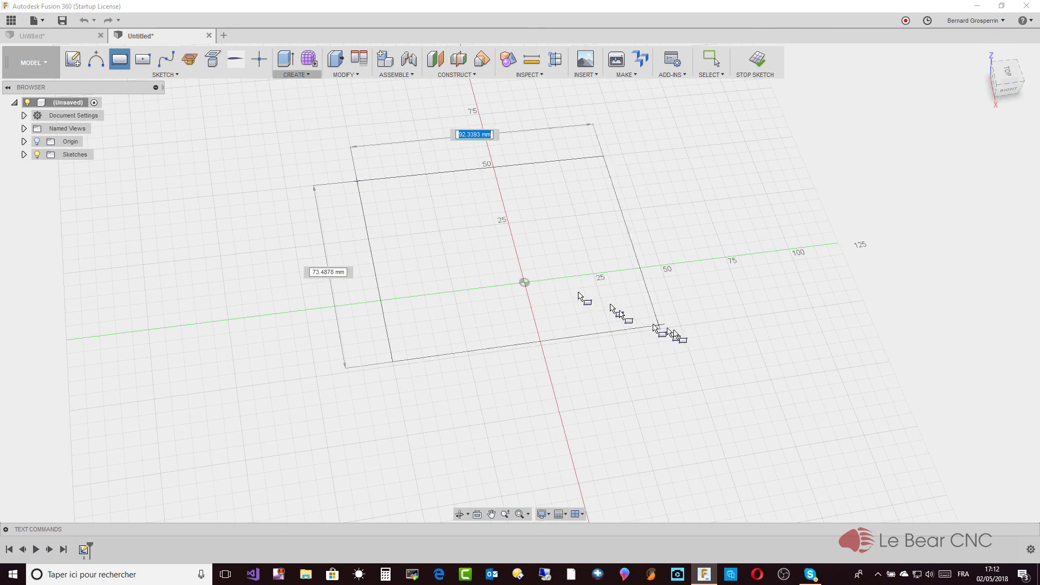
type("100")
key("Tab")
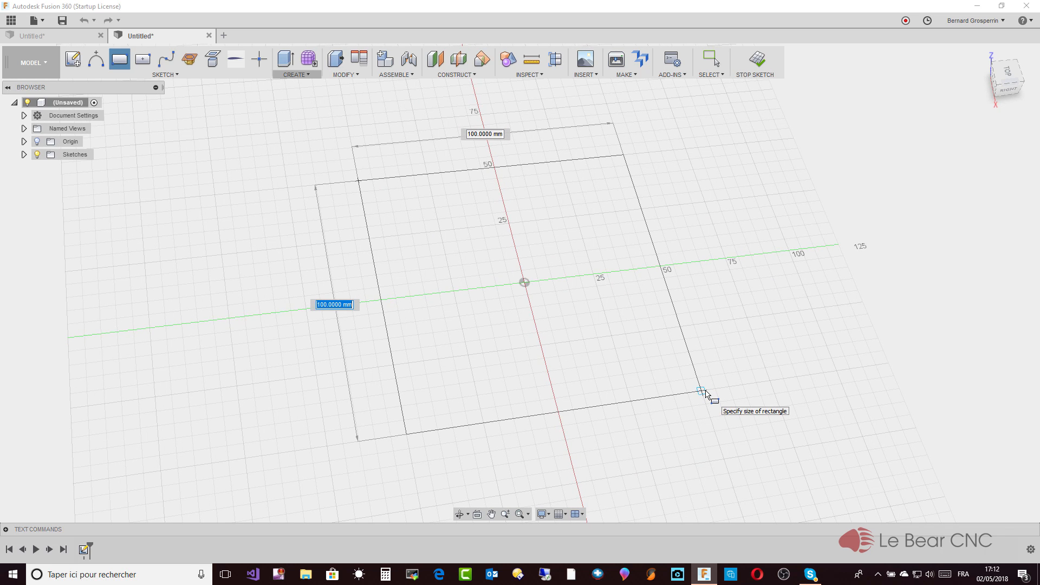
key("Return")
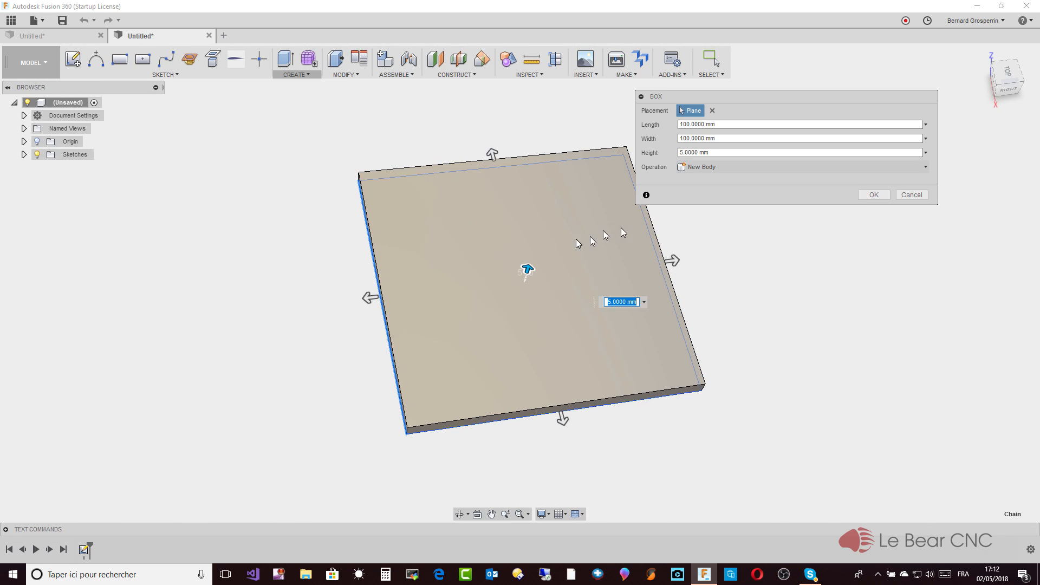
Step: Set the box height to 100 mm and create it as a new body
left_click_drag(529, 270, 578, 145)
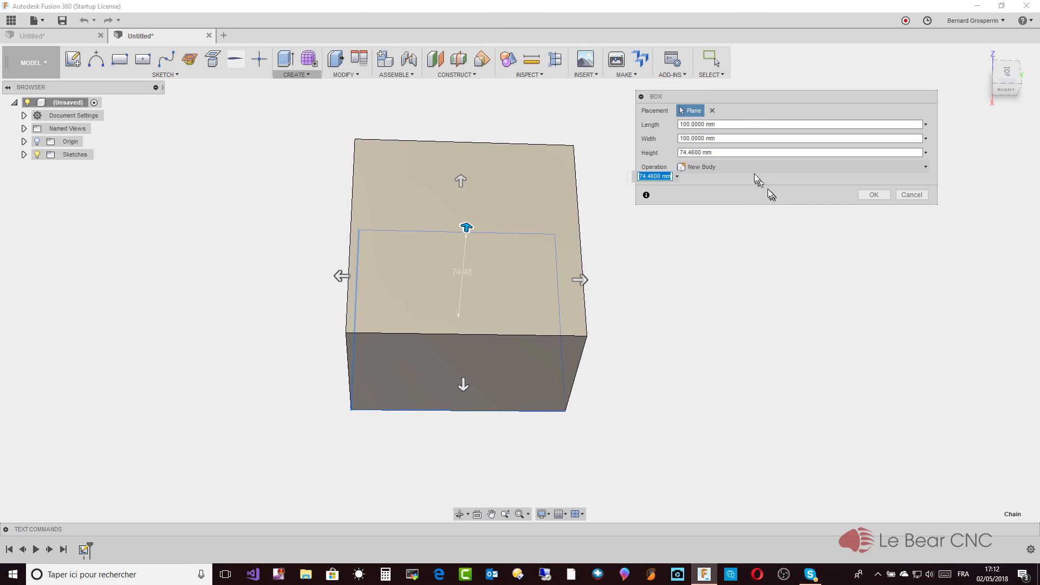
left_click(728, 153)
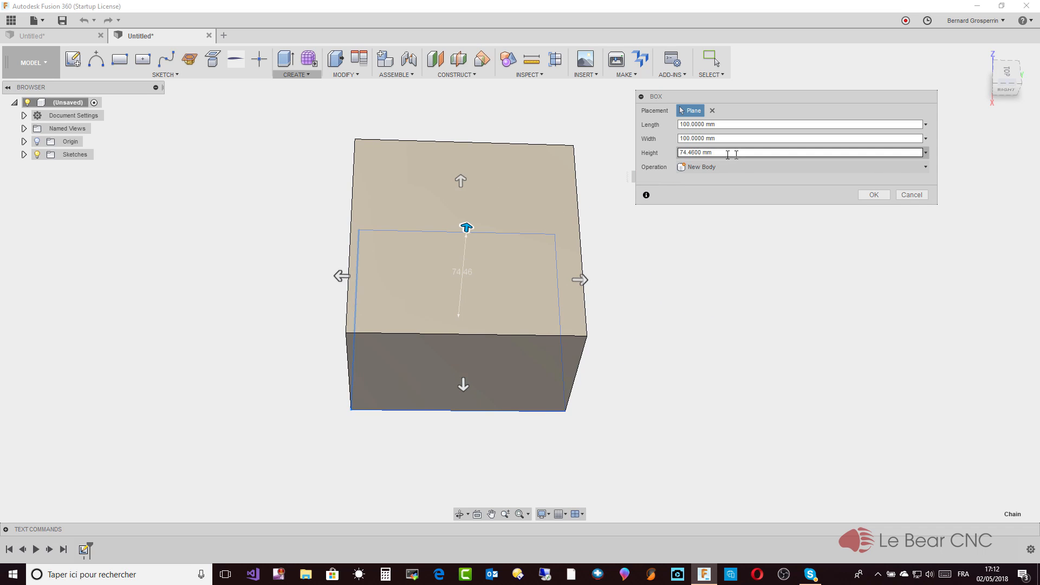
double_click(728, 153)
type("100")
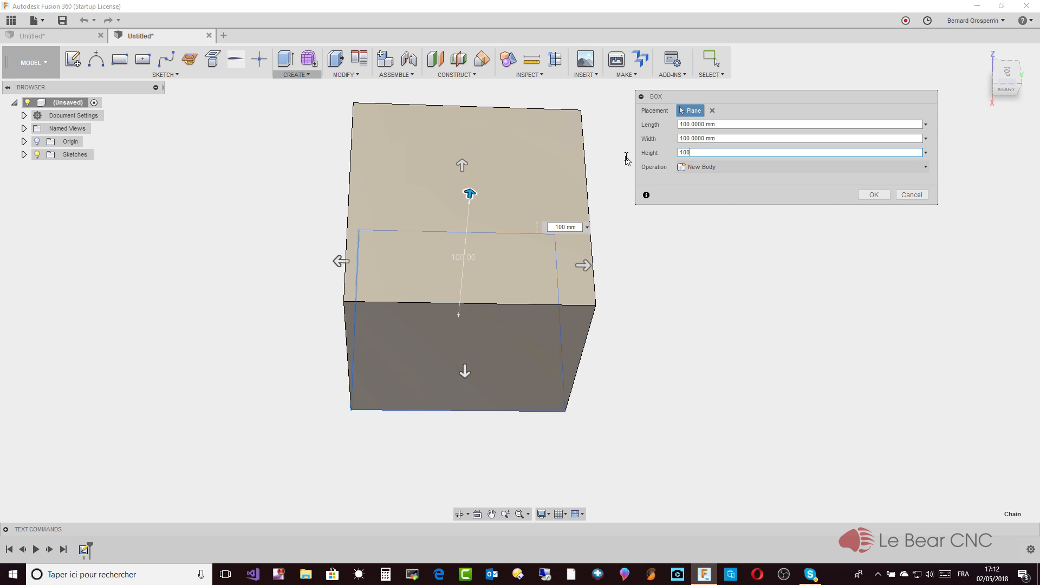
key("Tab")
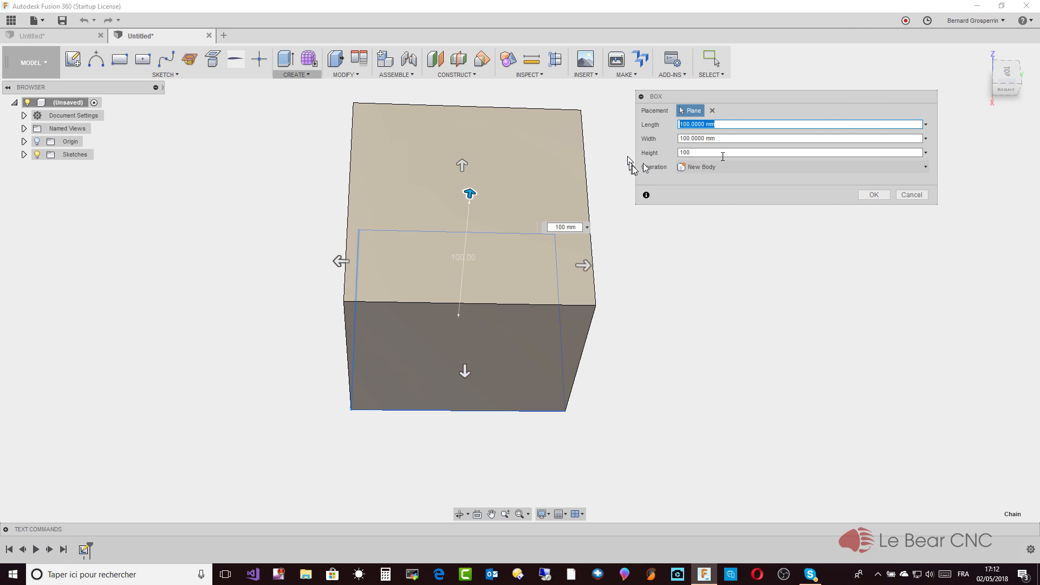
left_click(879, 196)
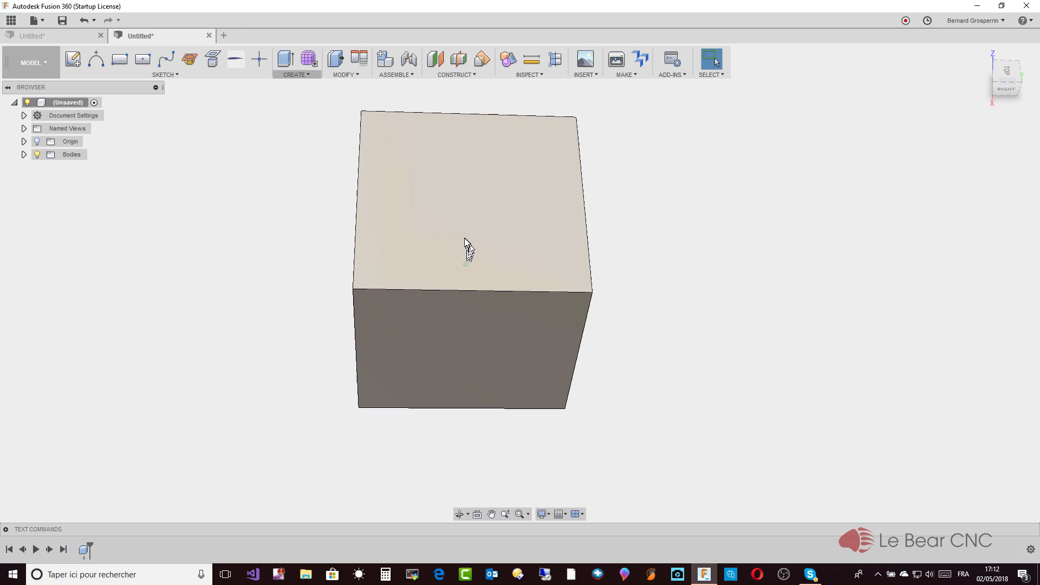
Step: List the design's bodies and try to delete the top face of the solid box in the Model workspace
left_click(24, 154)
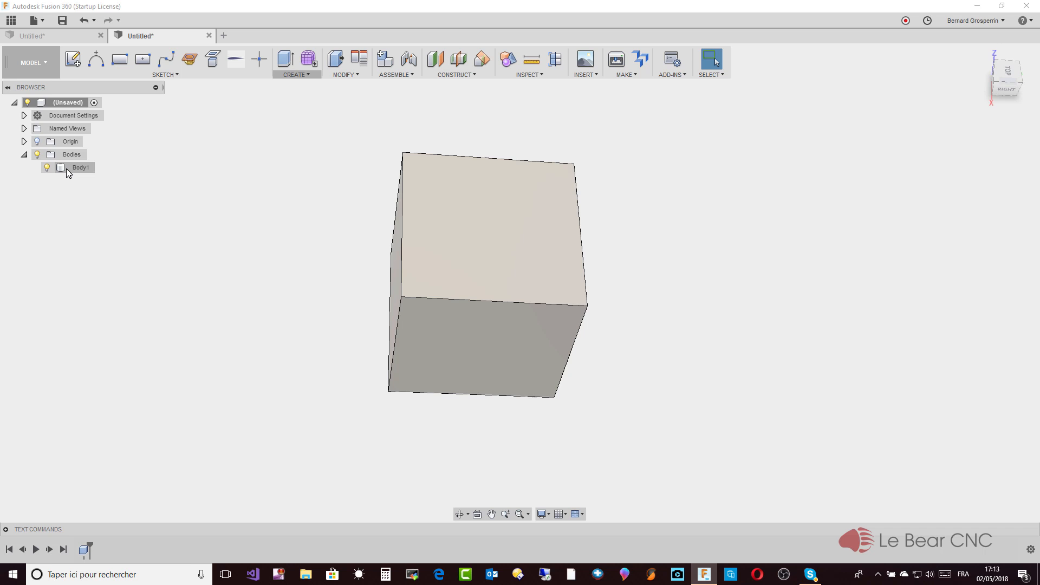
left_click(66, 169)
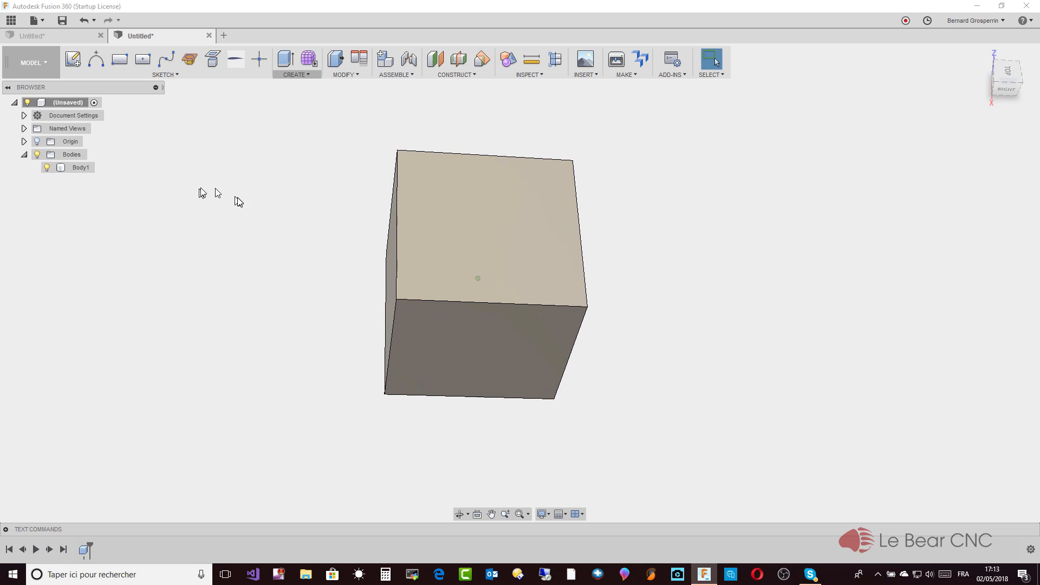
left_click(453, 239)
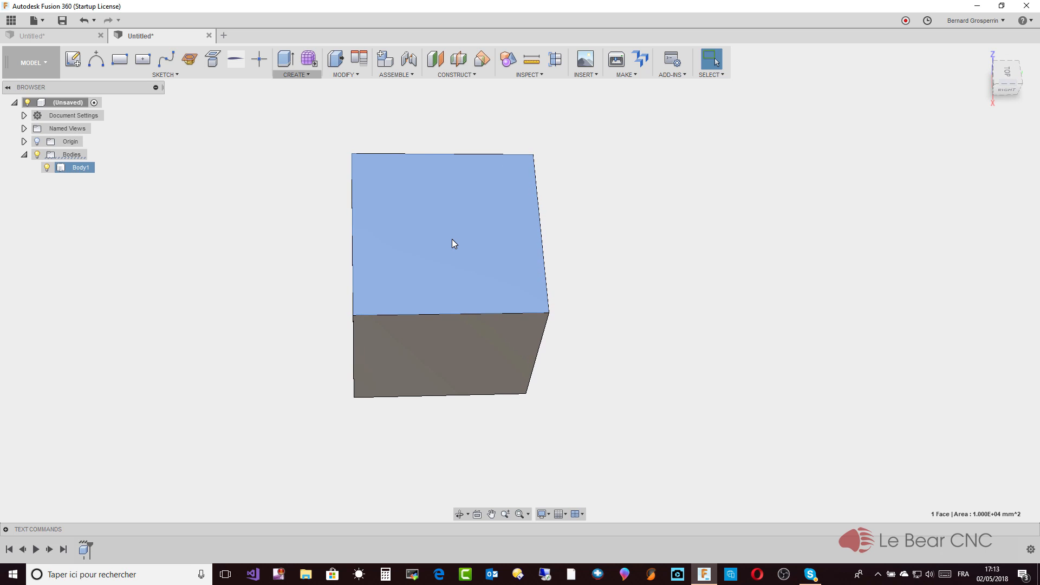
key("Escape")
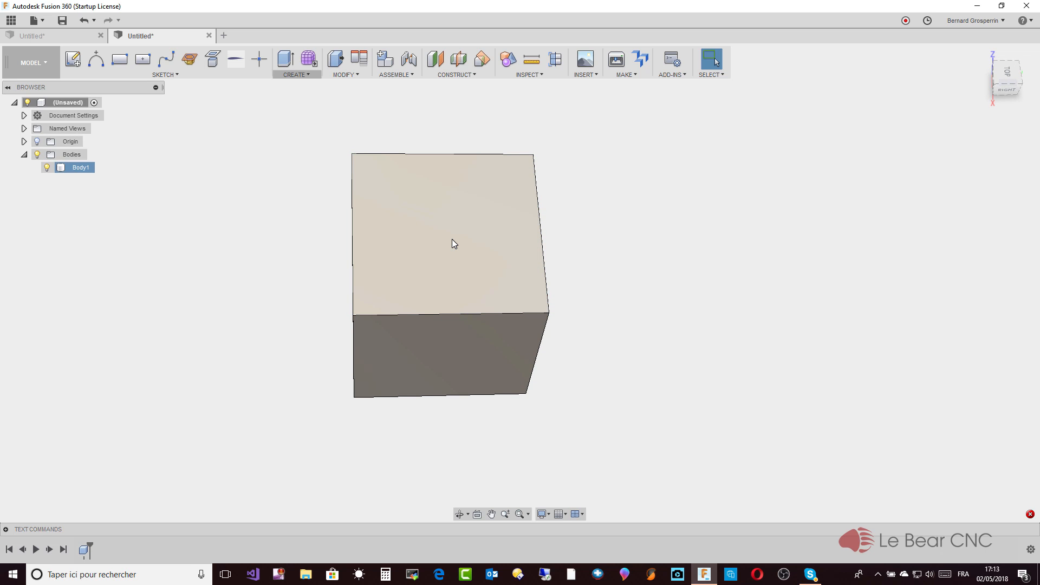
Step: Examine the full error details for the face deletion and dismiss the report
left_click(1031, 514)
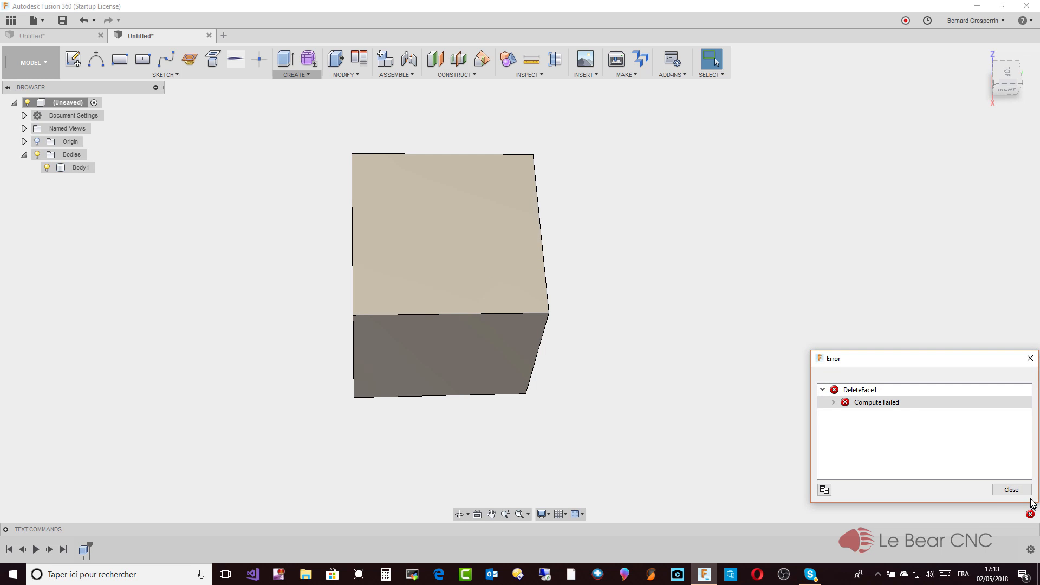
left_click(835, 403)
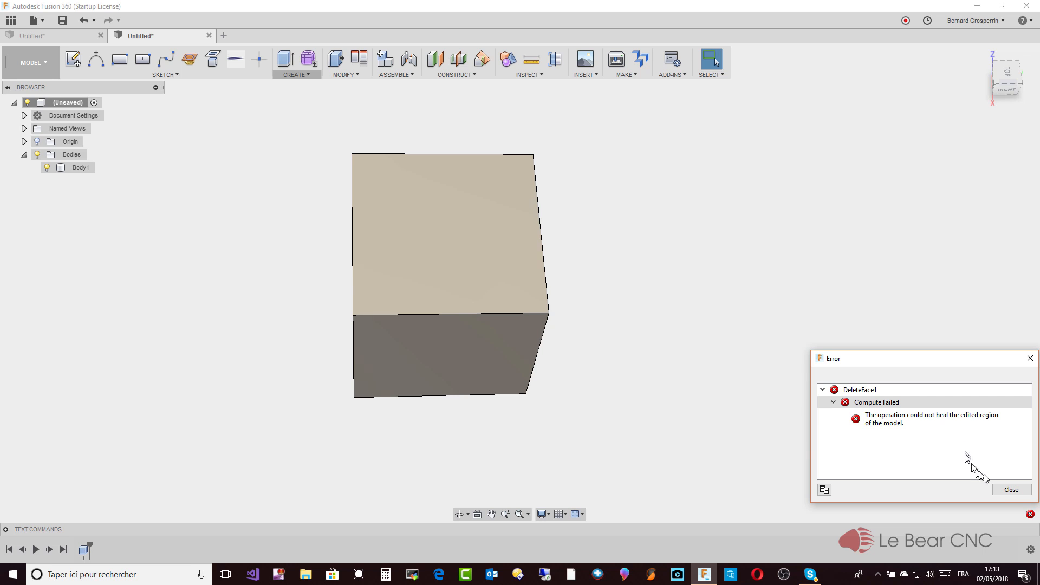
left_click(1006, 491)
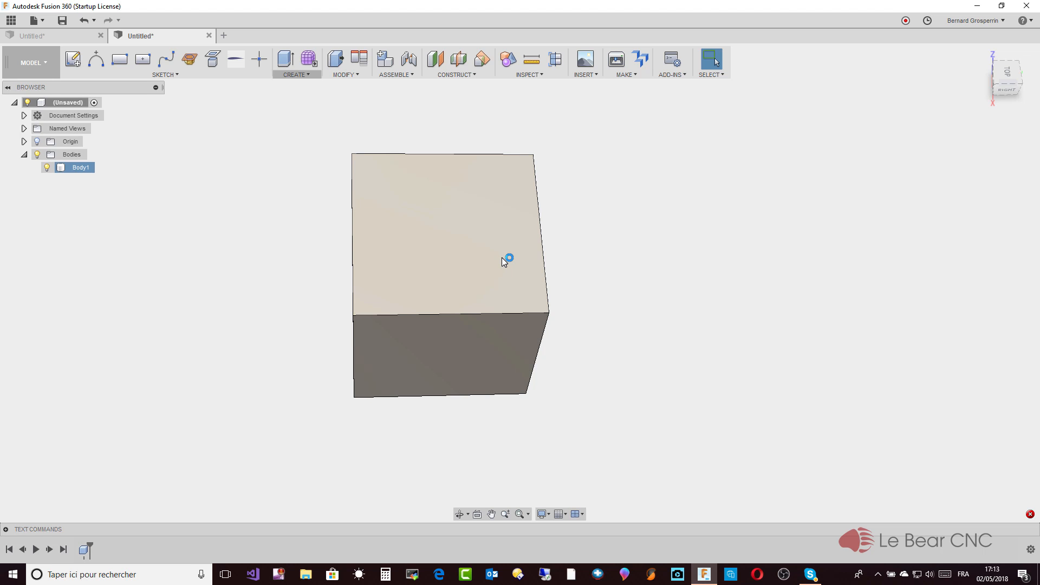
key("Escape")
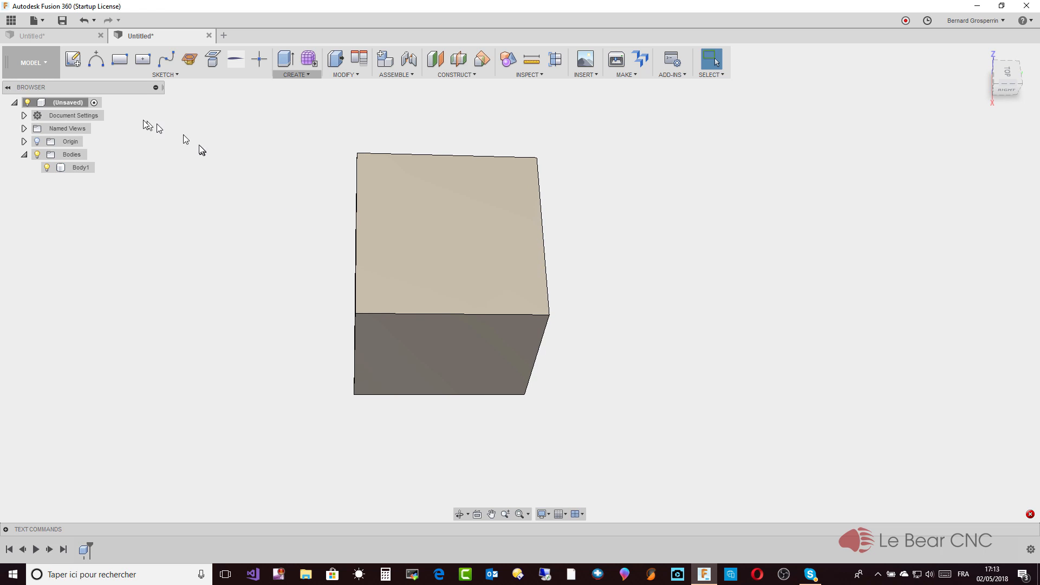
Step: Switch to the Patch workspace and delete the top face of the box
left_click(43, 69)
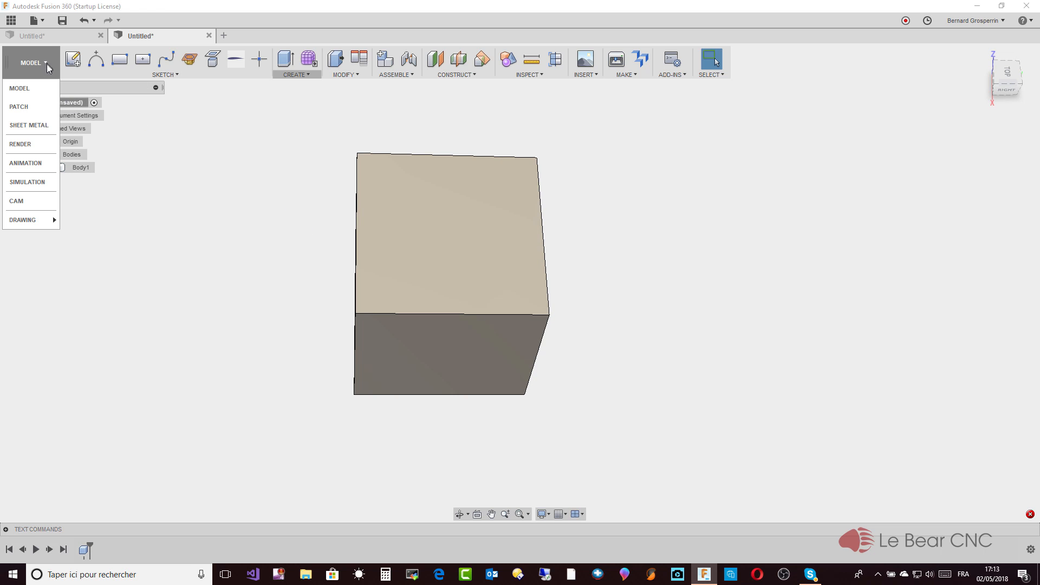
left_click(35, 106)
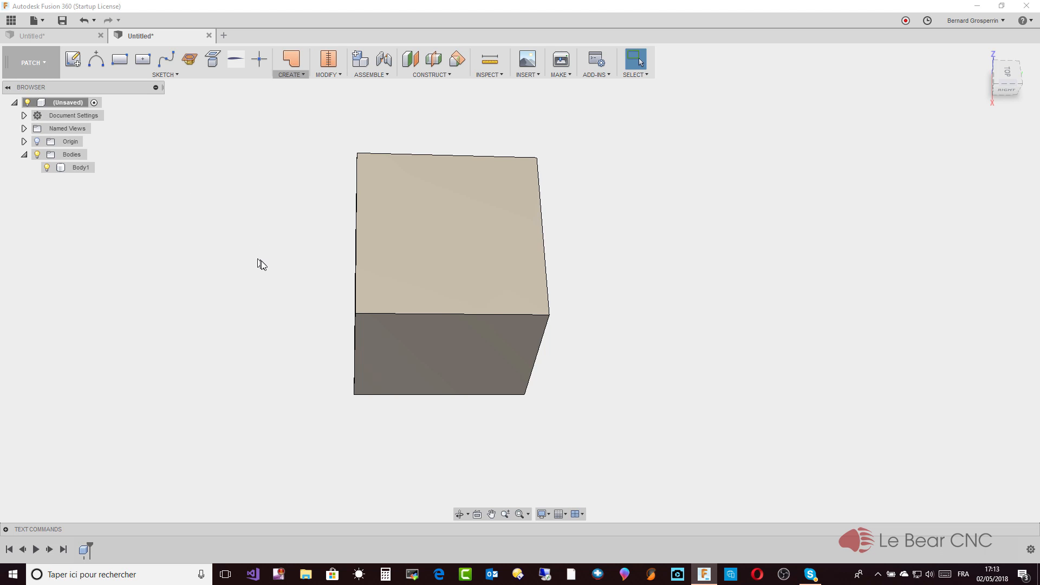
left_click(446, 262)
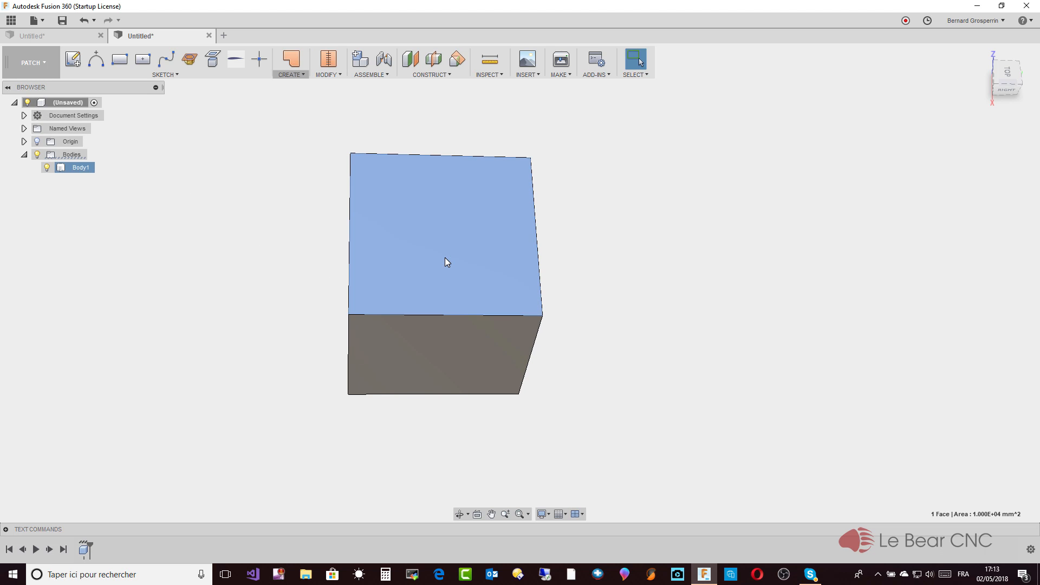
key("Delete")
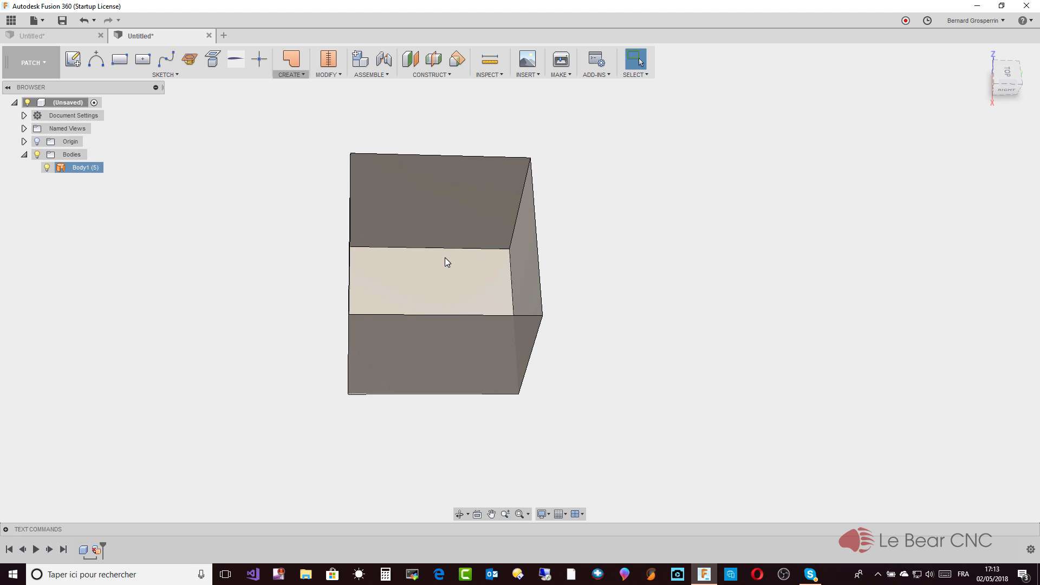
Step: Close the open top of the box with a Patch surface on its four boundary edges, as a new body
middle_click_drag(447, 263, 499, 275, "shift")
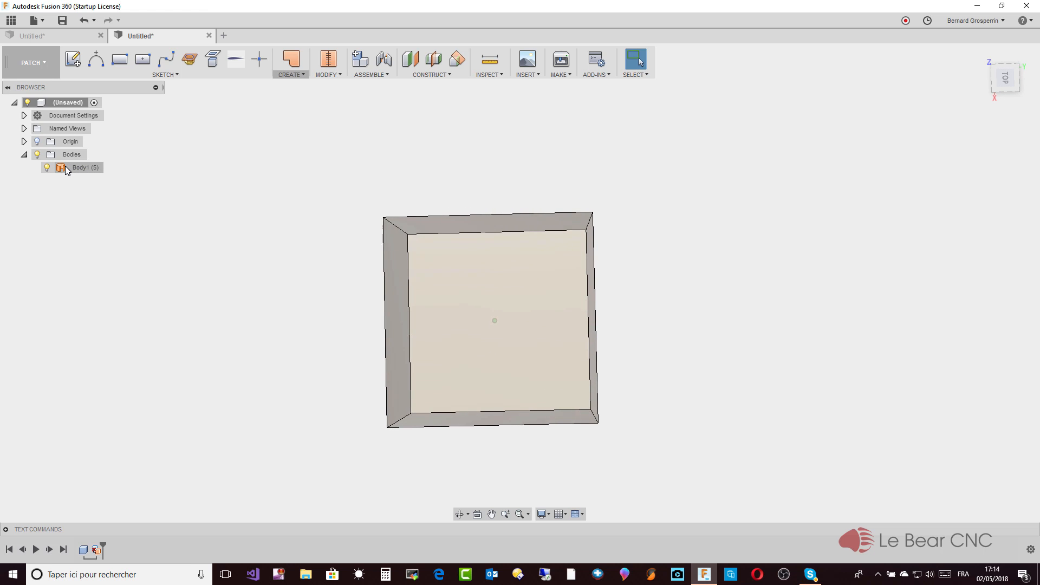
left_click(290, 63)
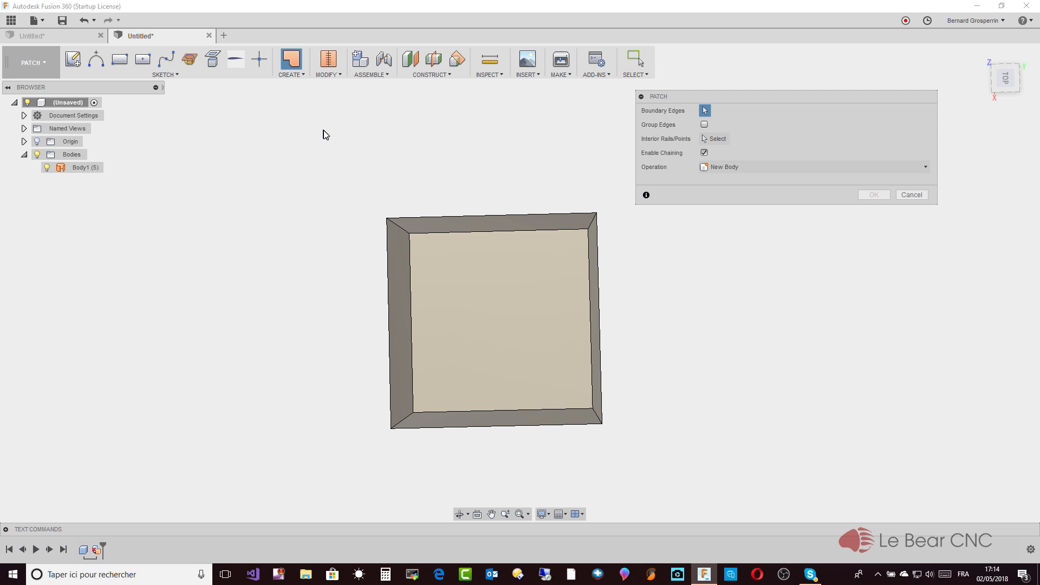
left_click(389, 219)
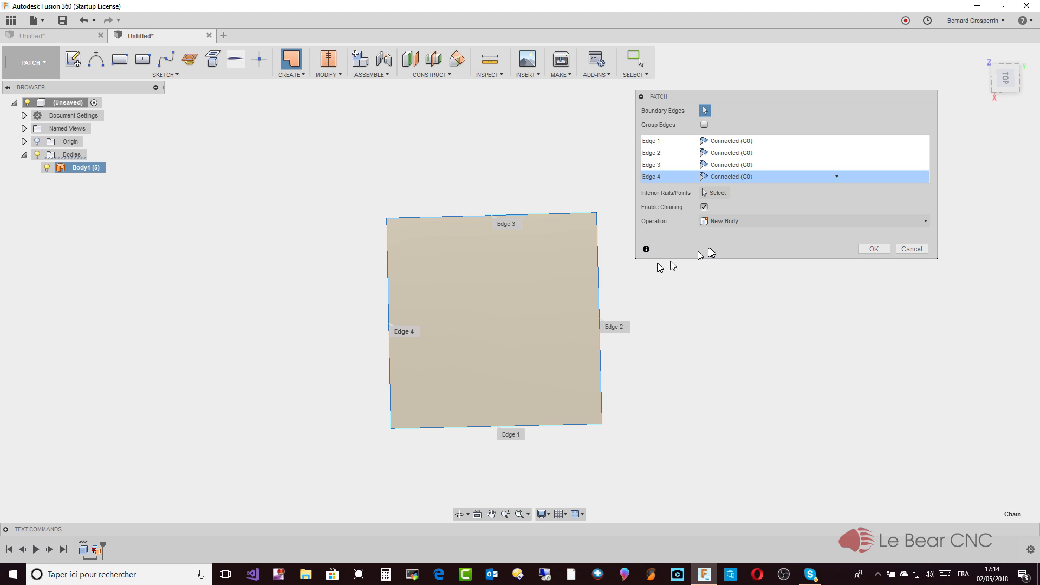
left_click(872, 249)
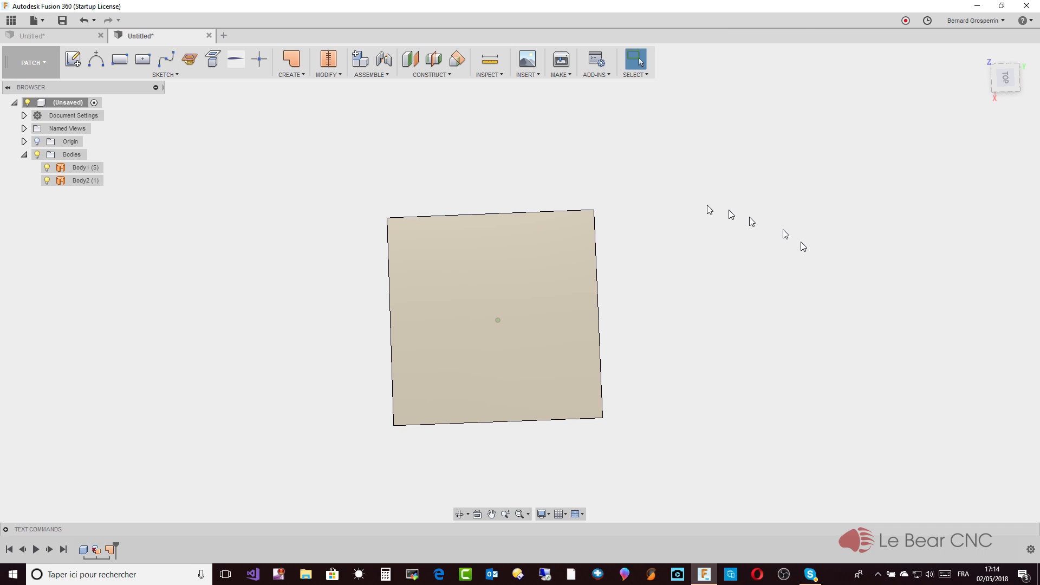
Step: Stitch the open box and its top patch into a new body with a 1 mm tolerance
left_click(335, 63)
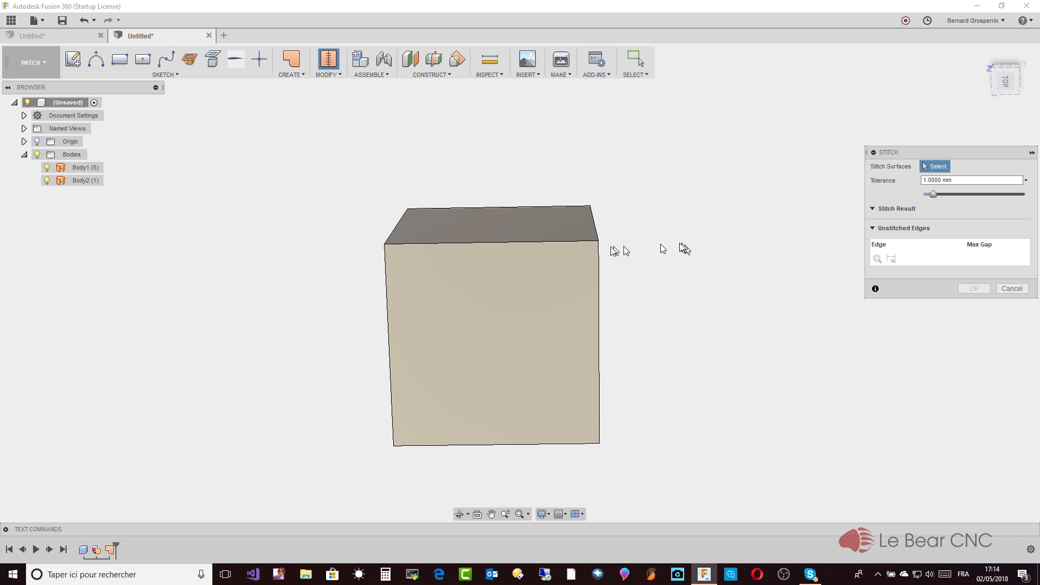
left_click(563, 256)
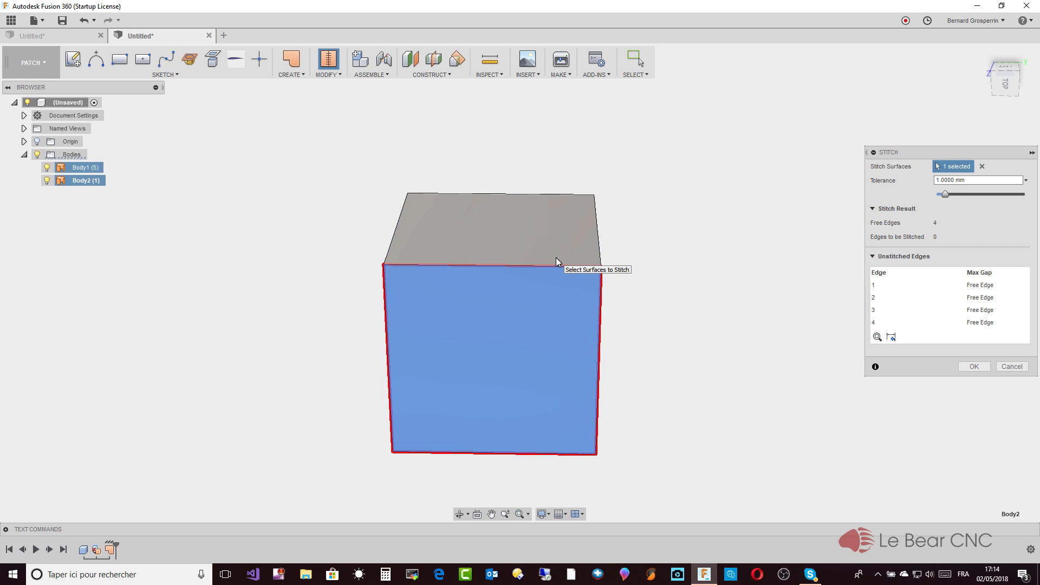
left_click(556, 258)
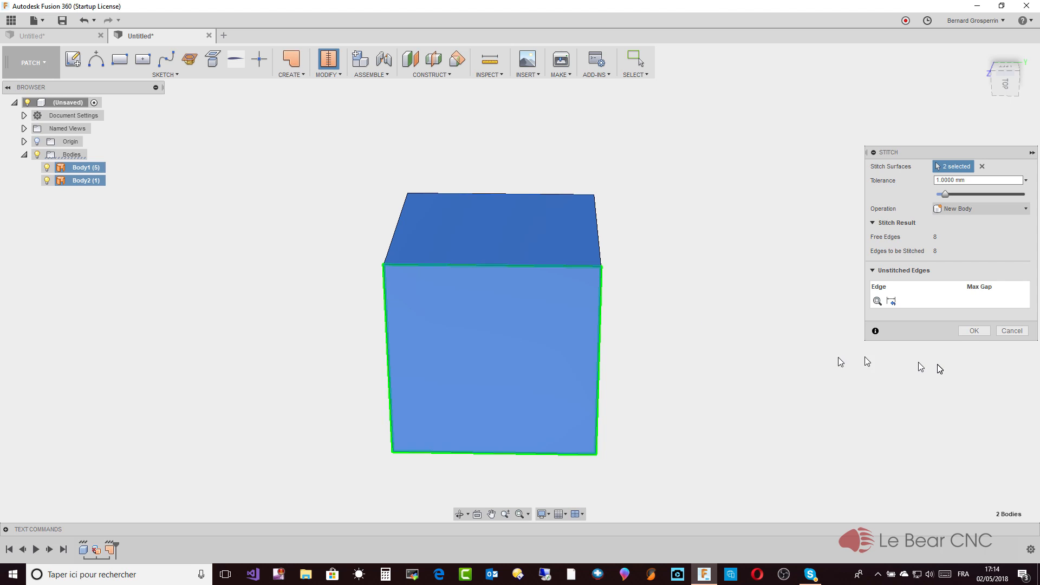
left_click(974, 331)
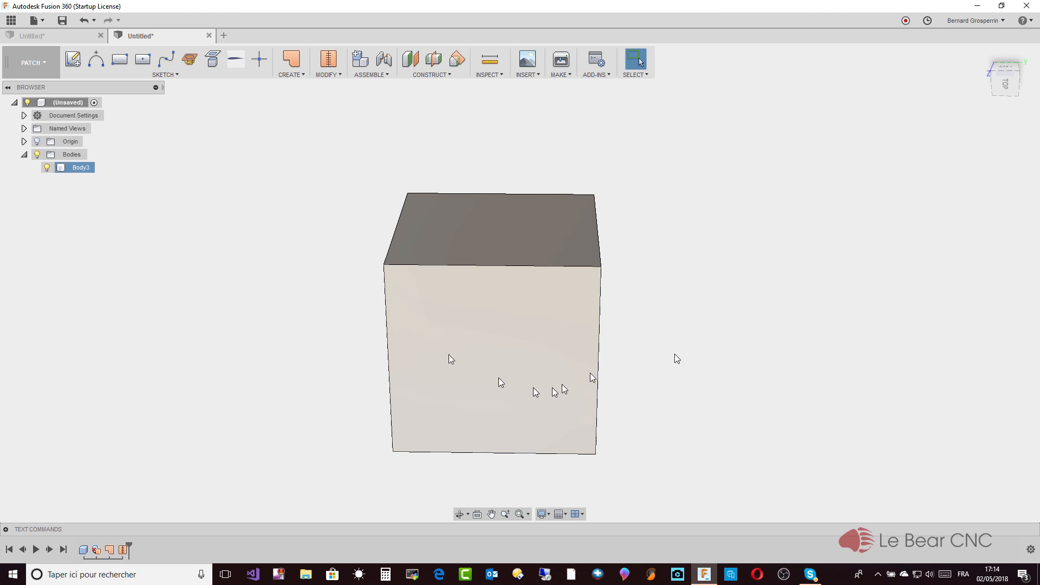
middle_click_drag(554, 300, 422, 320, "shift")
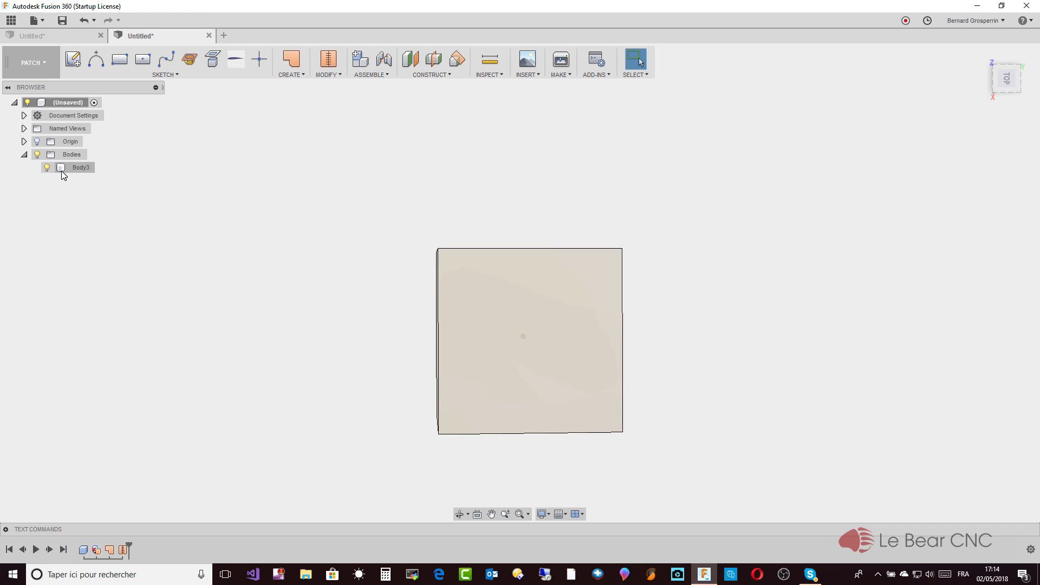
Step: Switch back to the Model workspace and look through its Create commands
left_click(46, 63)
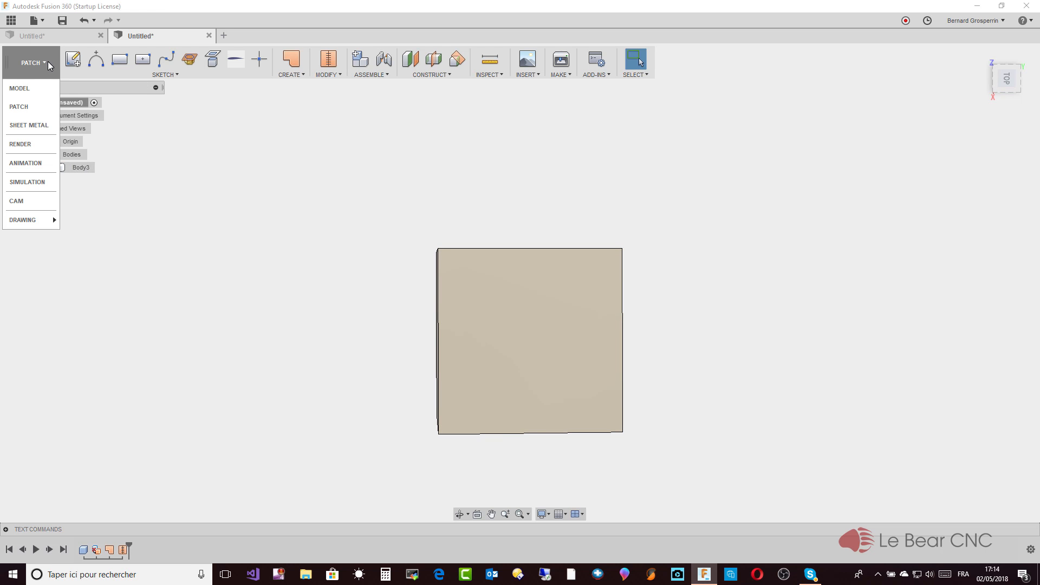
left_click(36, 87)
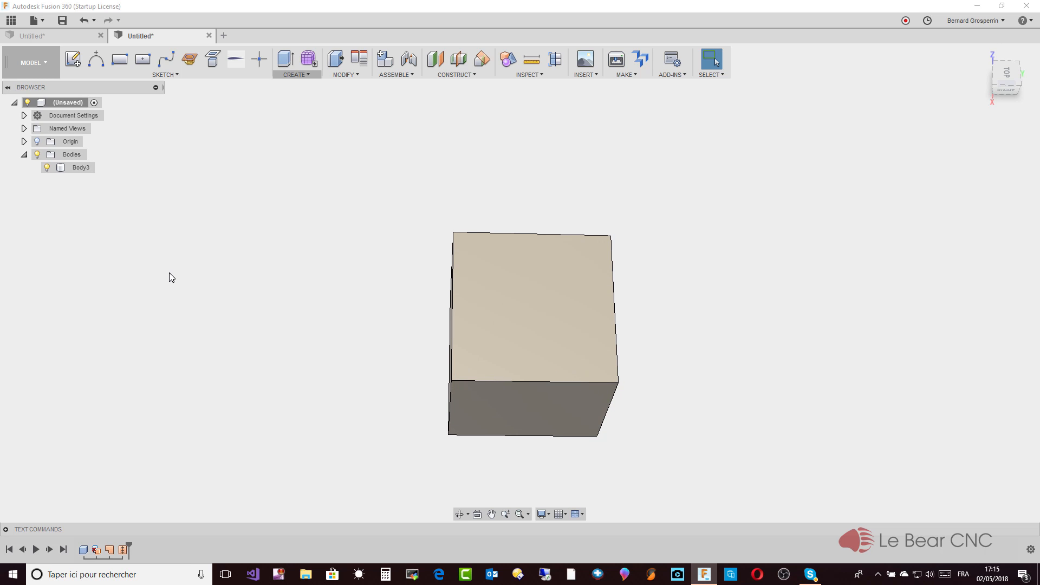
left_click(316, 75)
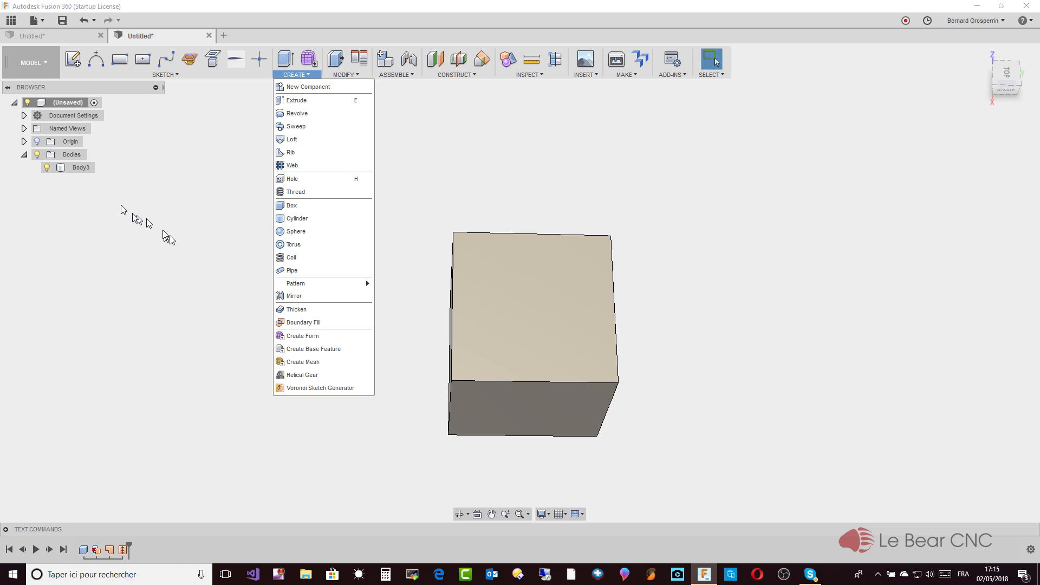
left_click(210, 310)
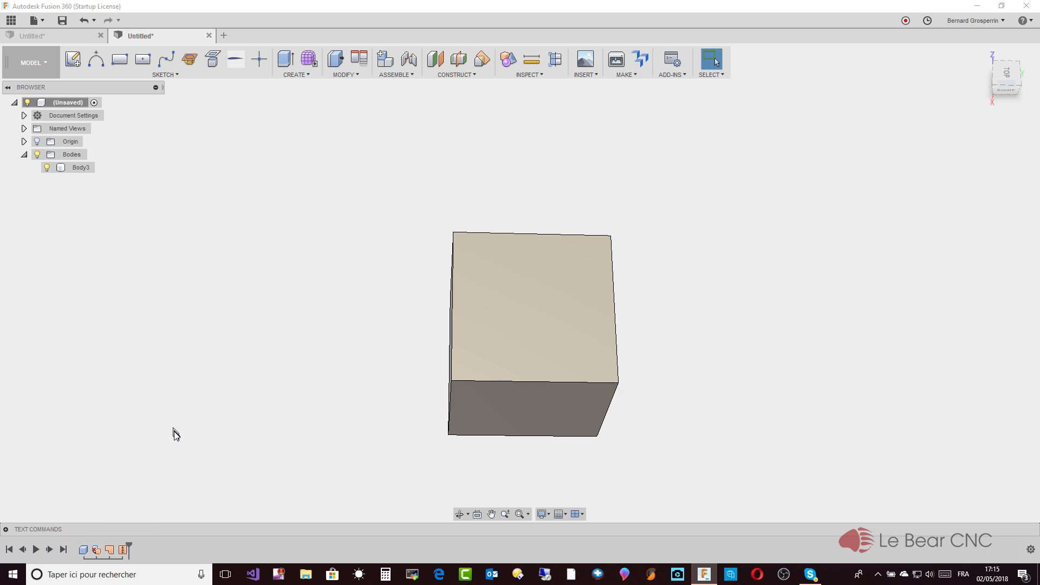
Step: Roll the history marker back before the box feature and delete all features after it
left_click_drag(129, 545, 79, 550)
right_click(83, 558)
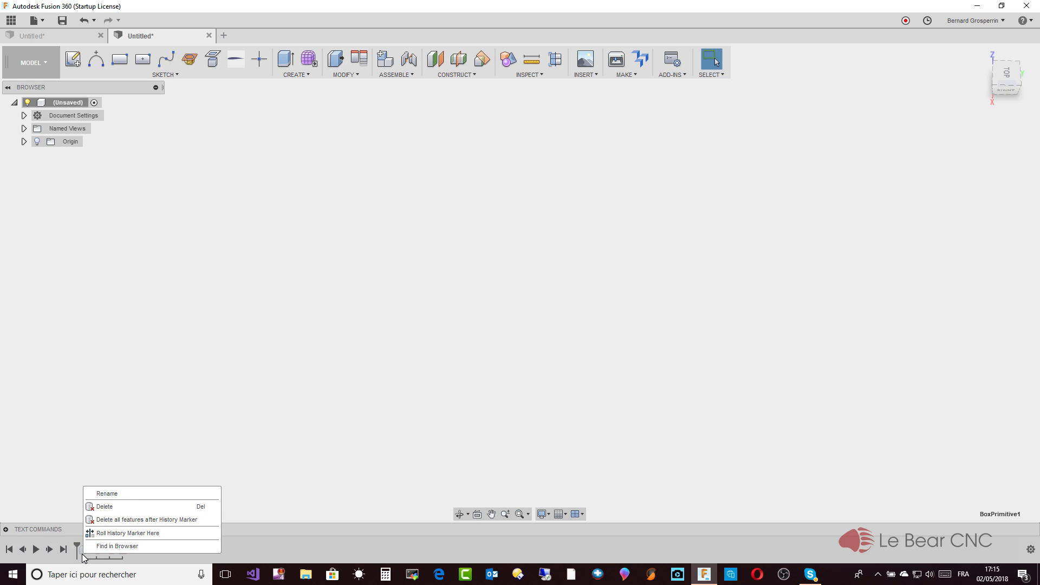
left_click(109, 520)
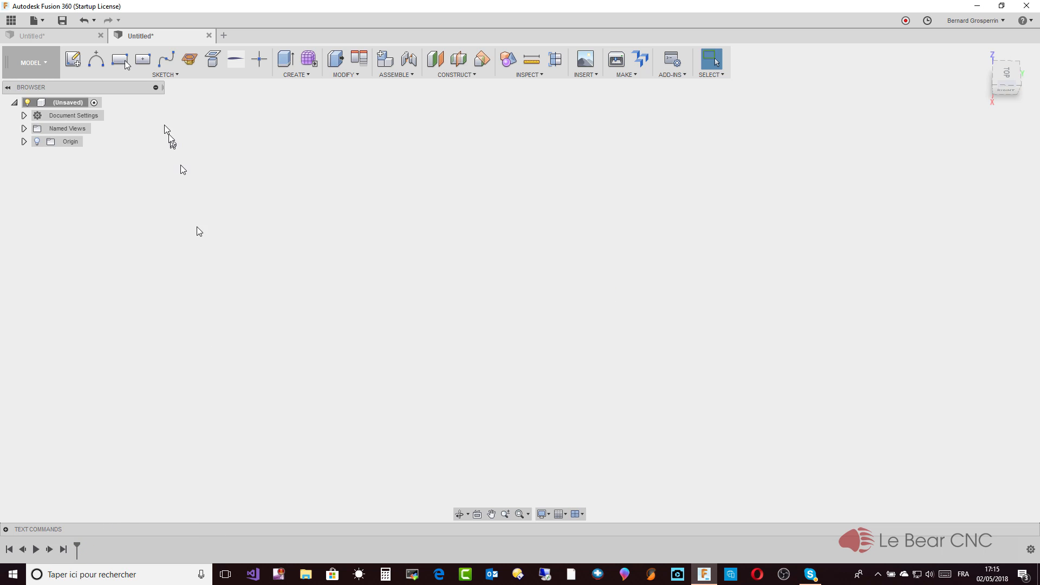
Step: Start a sketch on the vertical YZ origin plane, facing the Right view
left_click(73, 59)
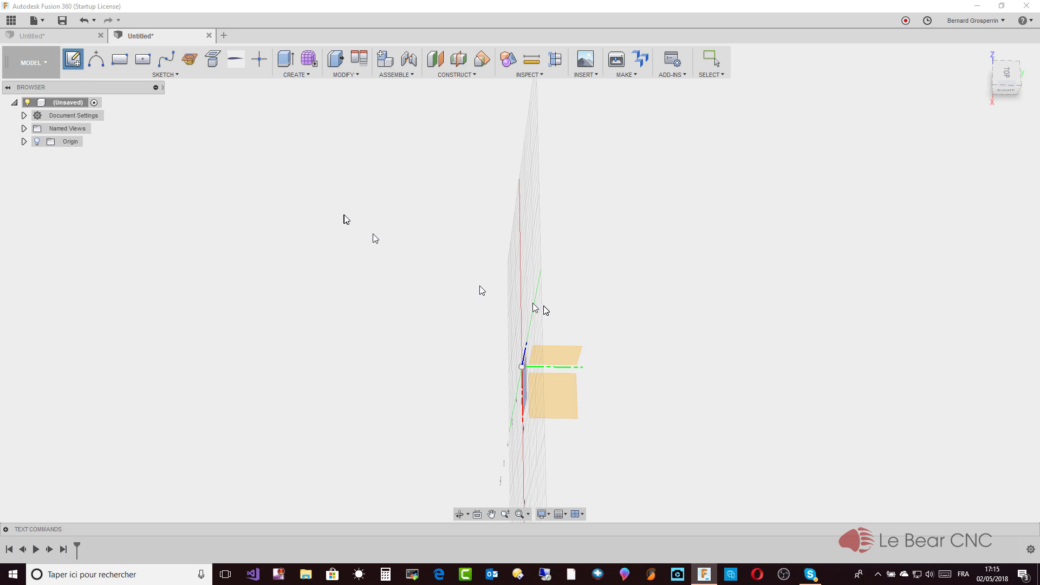
left_click(1006, 87)
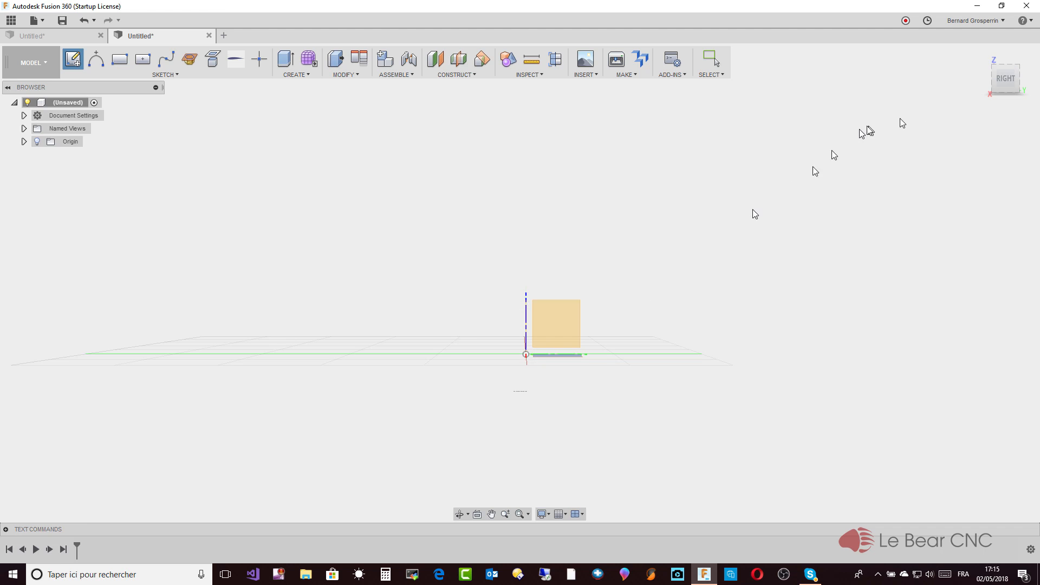
left_click(566, 323)
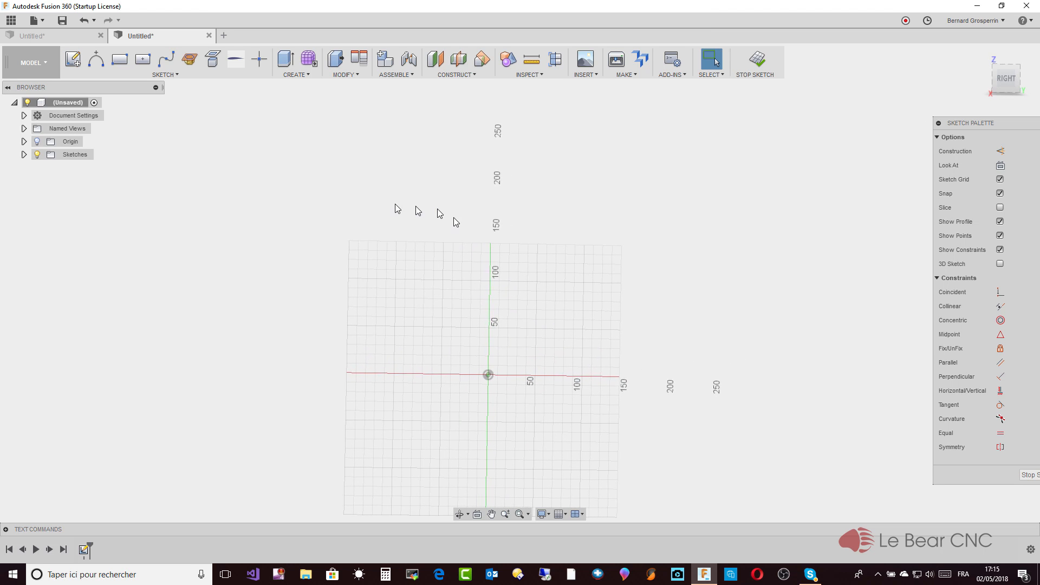
Step: Draw an open S-shaped spline through five fit points beside the vertical axis, ending near the axis below the origin
left_click(166, 58)
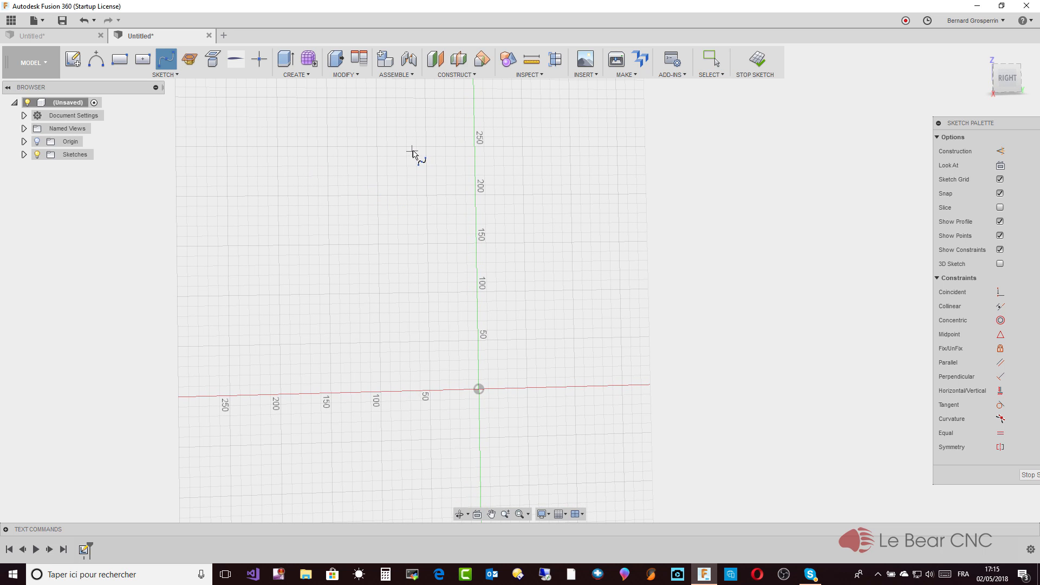
left_click(412, 151)
left_click(365, 209)
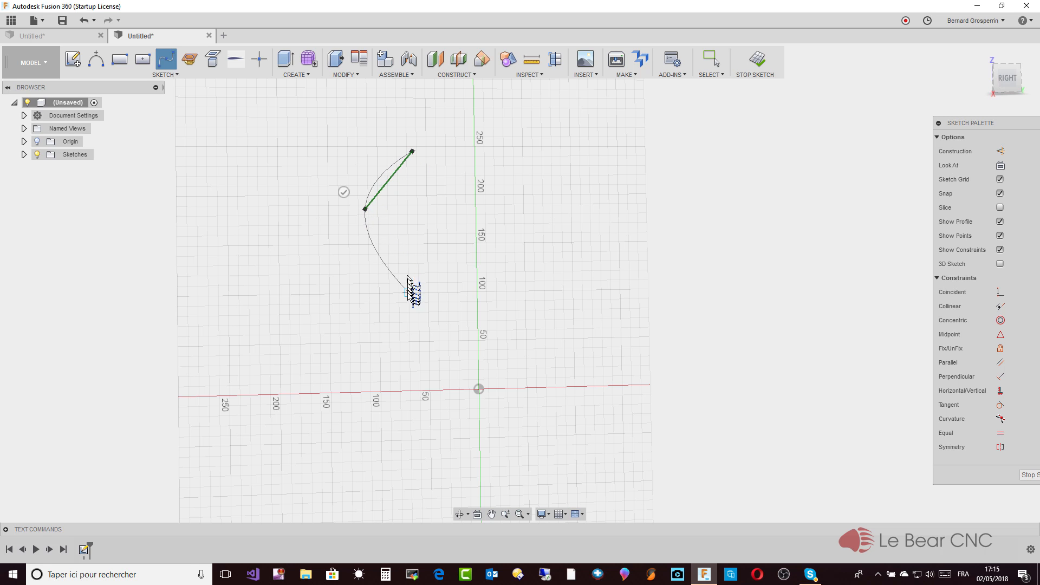
left_click(407, 298)
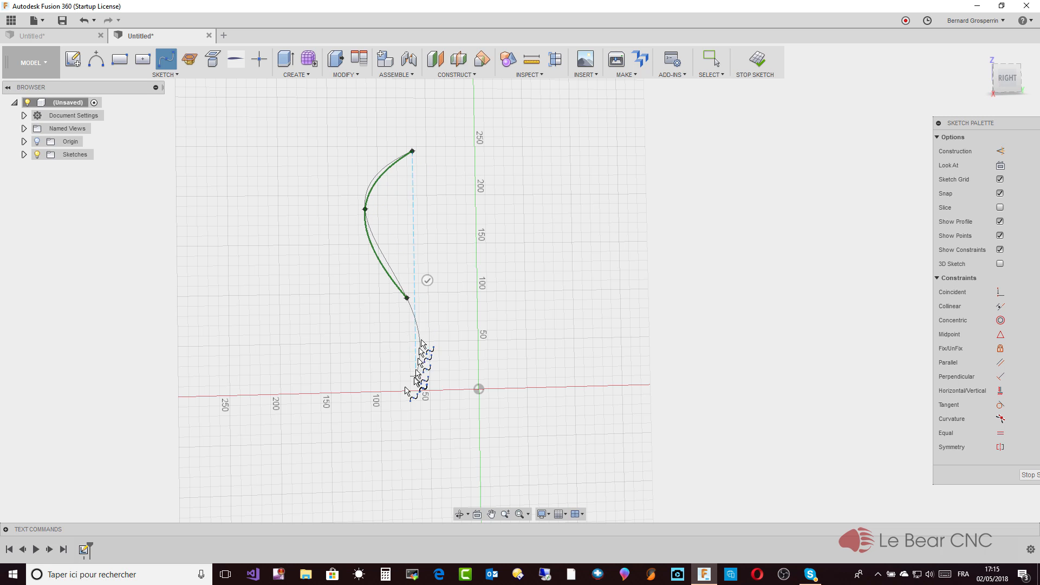
left_click(362, 442)
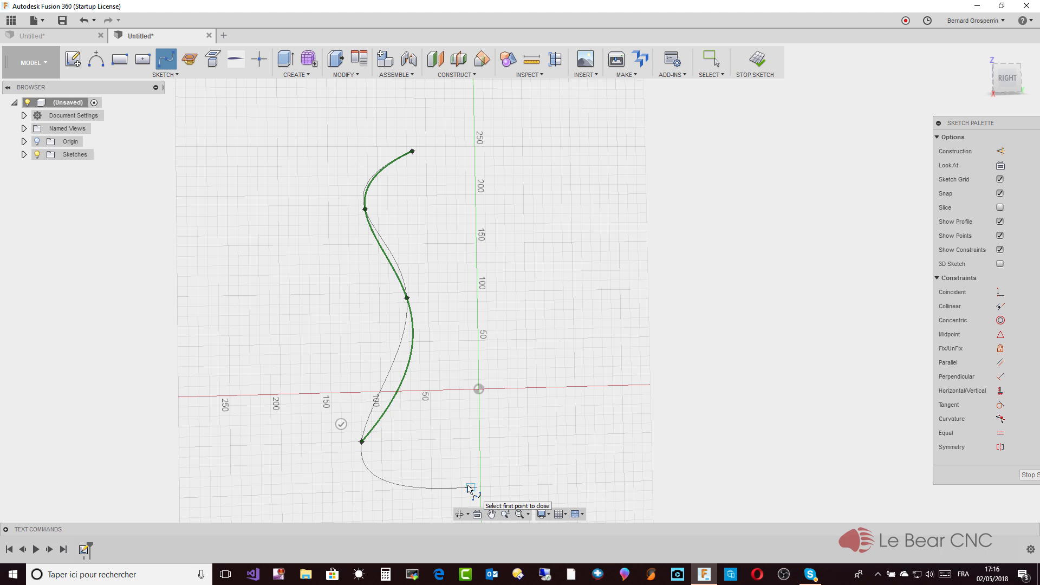
left_click(470, 487)
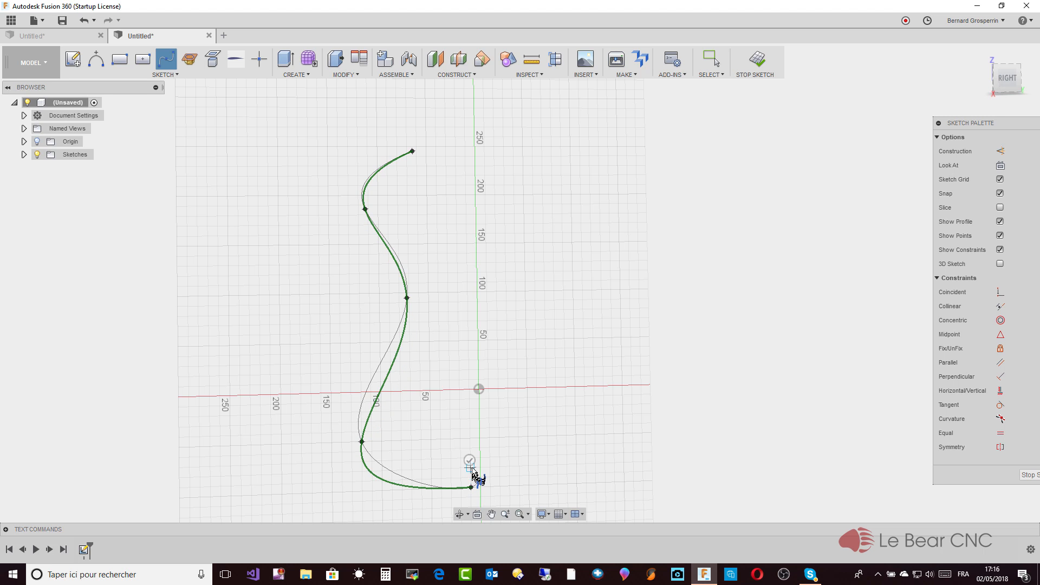
left_click(470, 461)
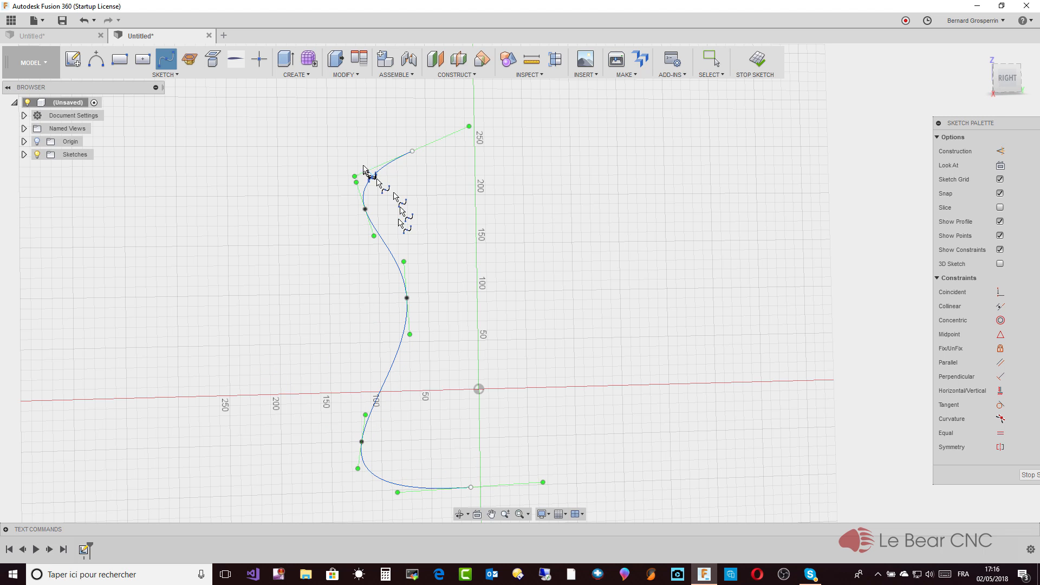
key("Escape")
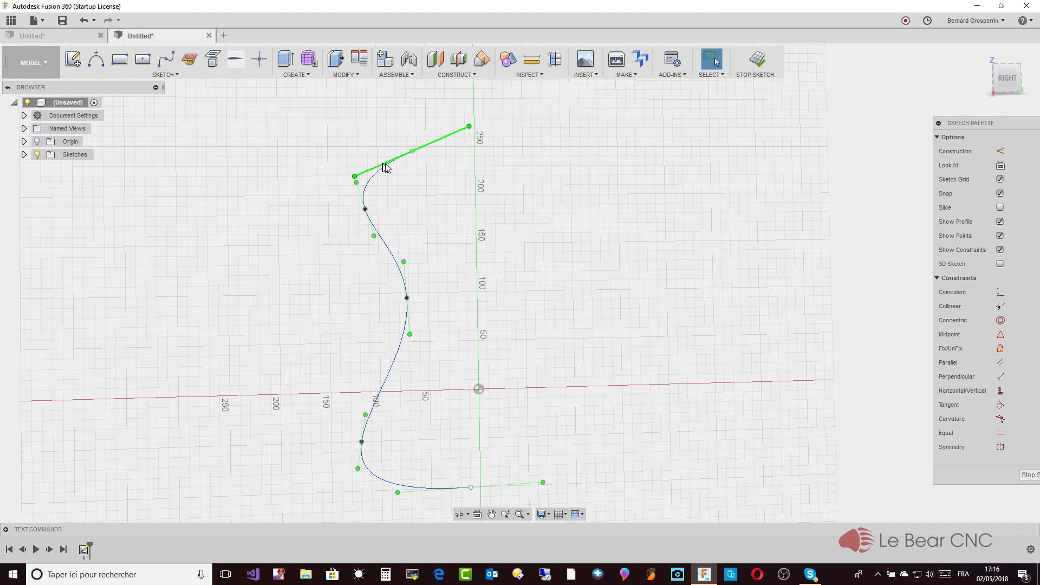
Step: Reshape the spline by pulling its upper end outward, flattening its end tangent and moving the second fit point to Y -100, Z 190, and finish the sketch
mouse_move(413, 153)
left_mouse_down()
mouse_move(405, 118)
mouse_move(373, 106)
mouse_move(265, 110)
mouse_move(286, 122)
left_mouse_up()
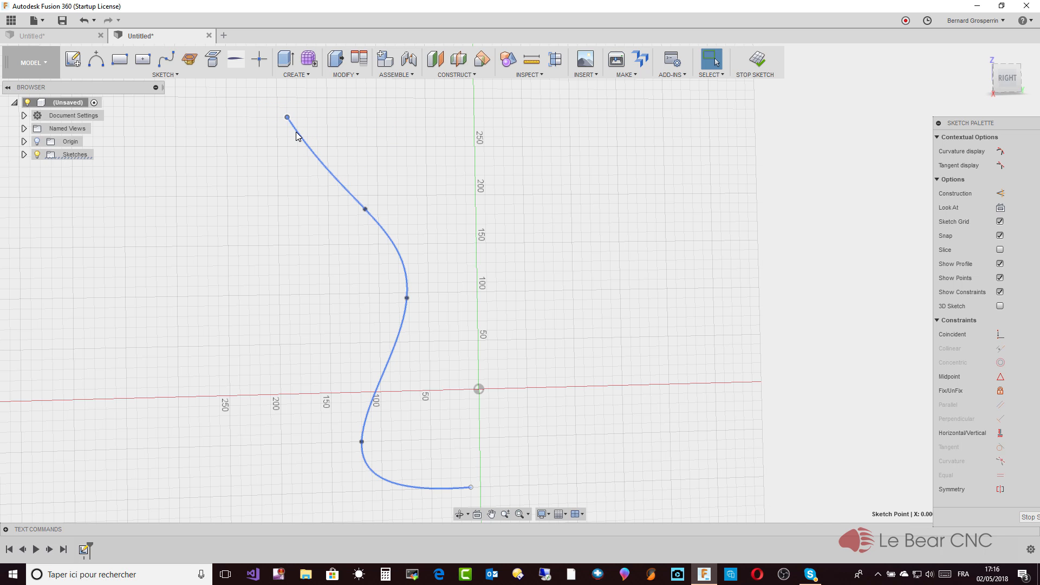
left_click(296, 137)
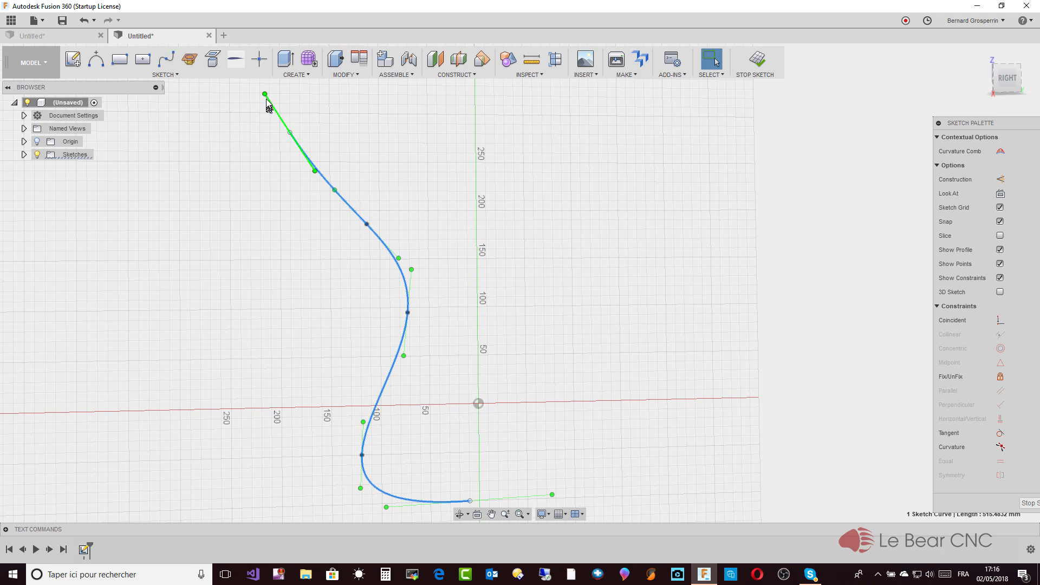
left_click_drag(266, 95, 249, 112)
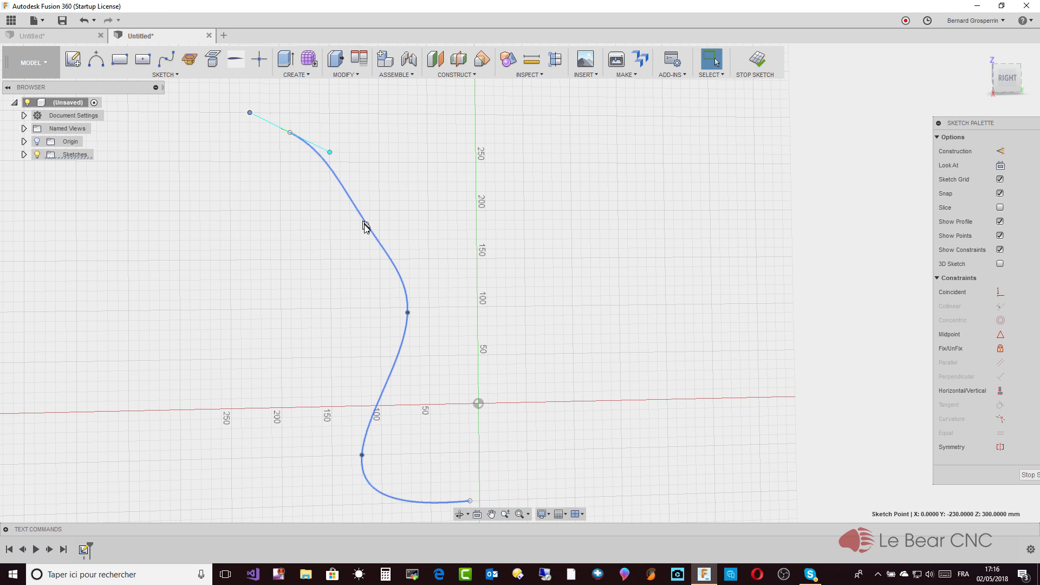
left_click_drag(366, 225, 380, 221)
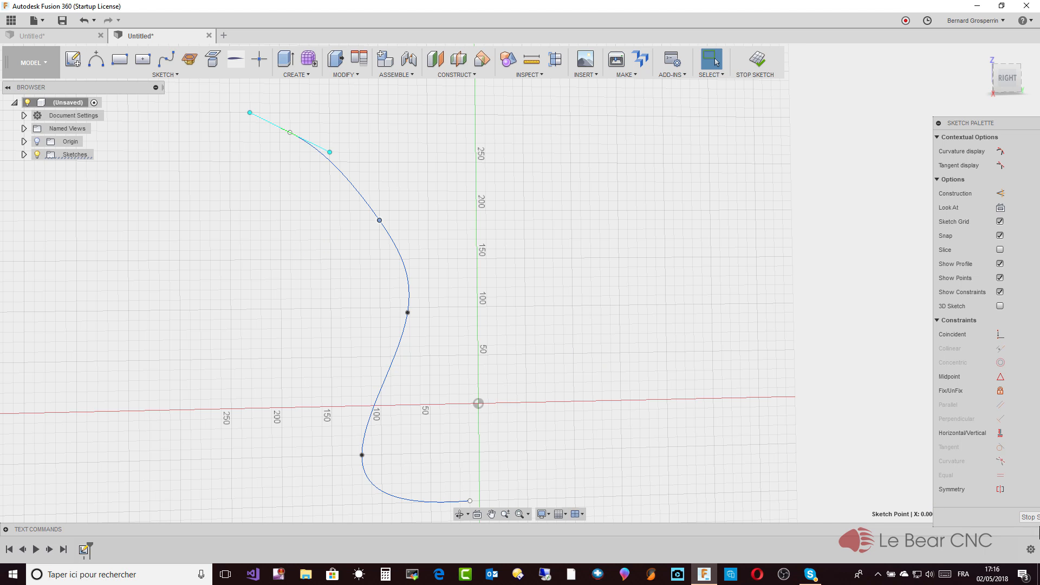
left_click(1031, 520)
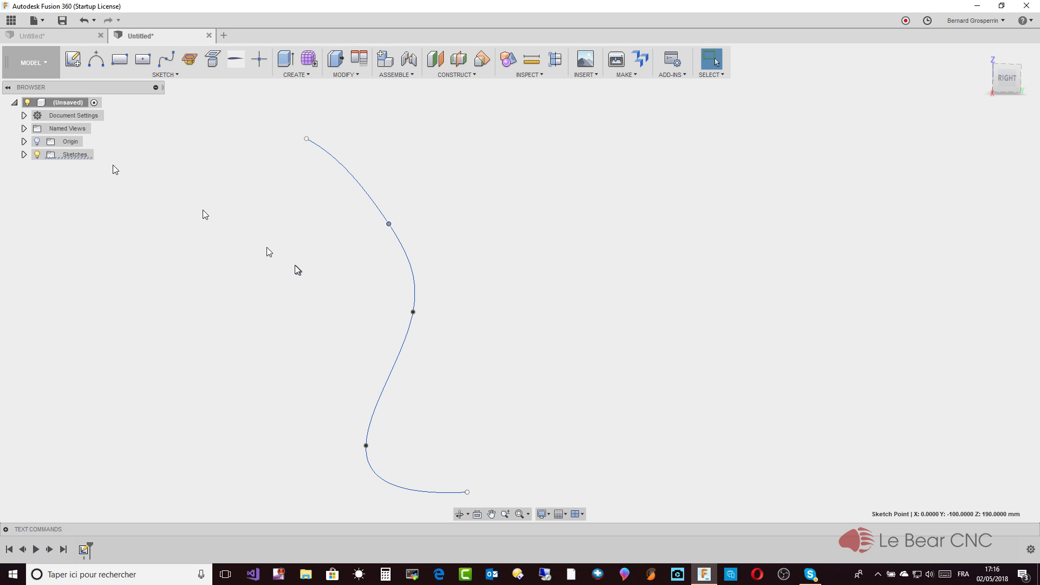
Step: Return to the sketch by undoing its closing, and add a 260 mm vertical construction line along the vertical axis above the origin
left_click(83, 21)
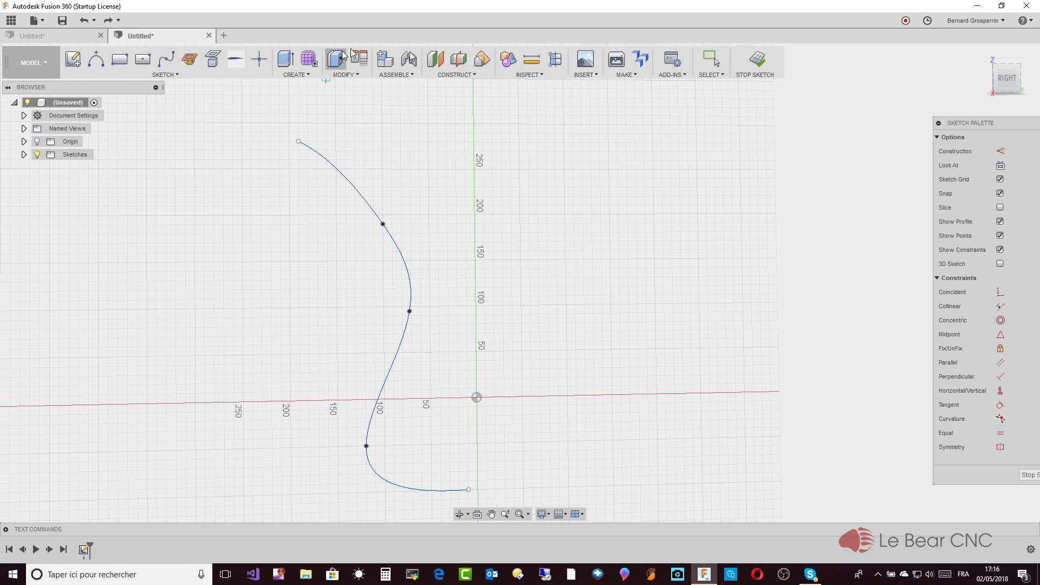
left_click(474, 114)
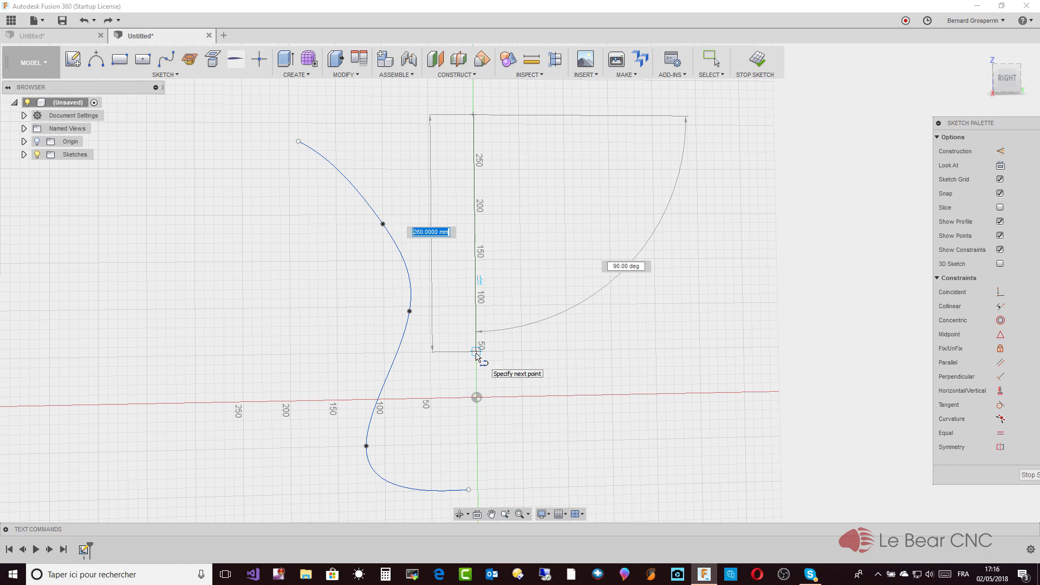
left_click(476, 353)
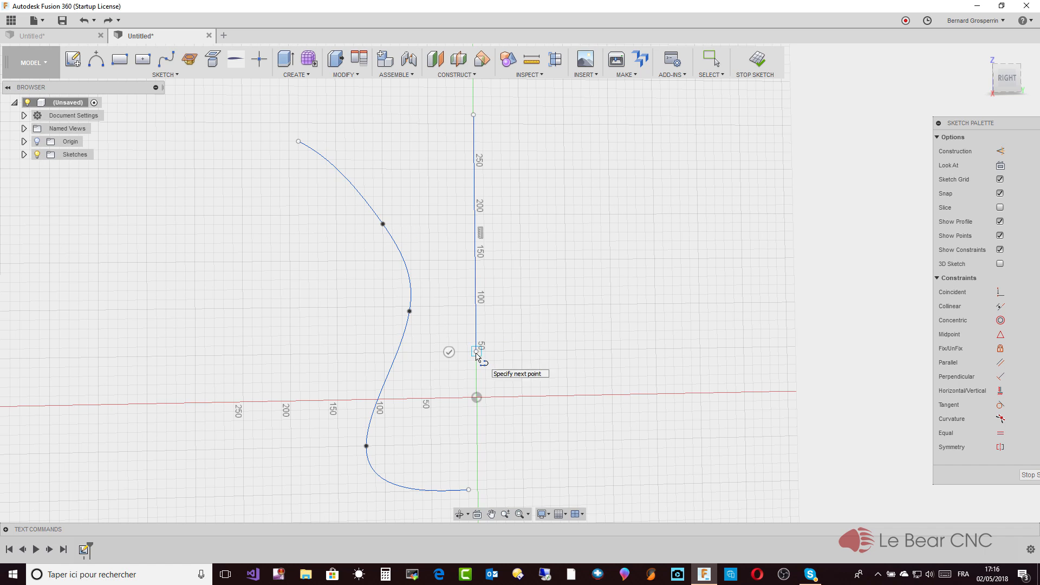
left_click(449, 352)
key("Escape")
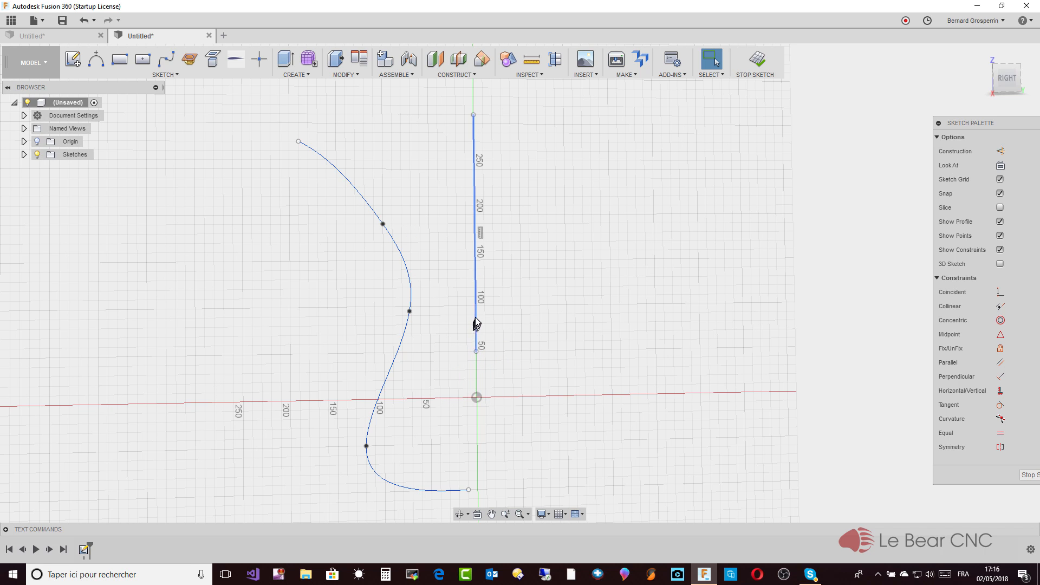
left_click(476, 321)
key("x")
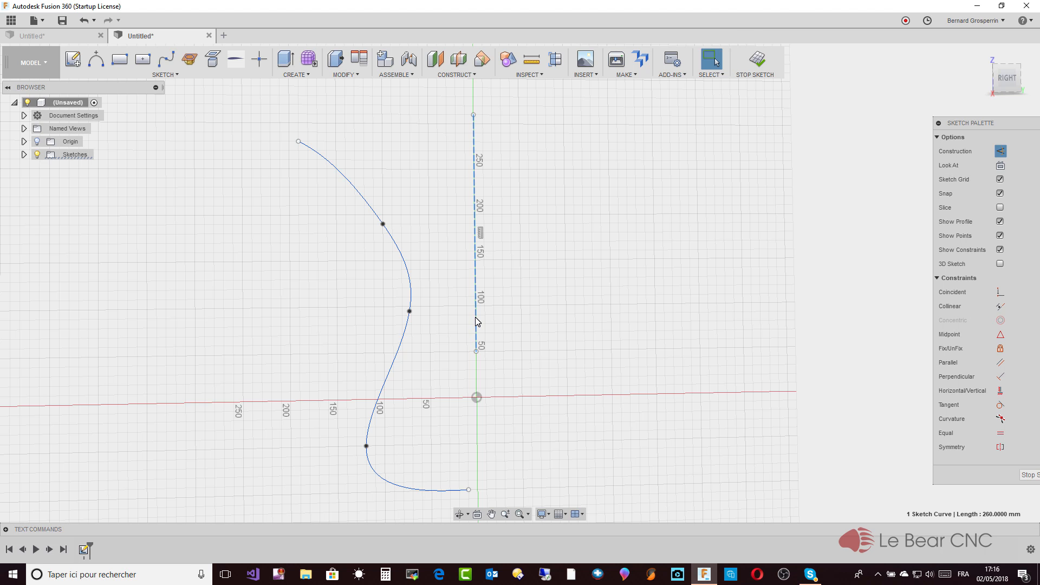
Step: Try to revolve the open spline profile as a solid
scroll(615, 320, "down", 1)
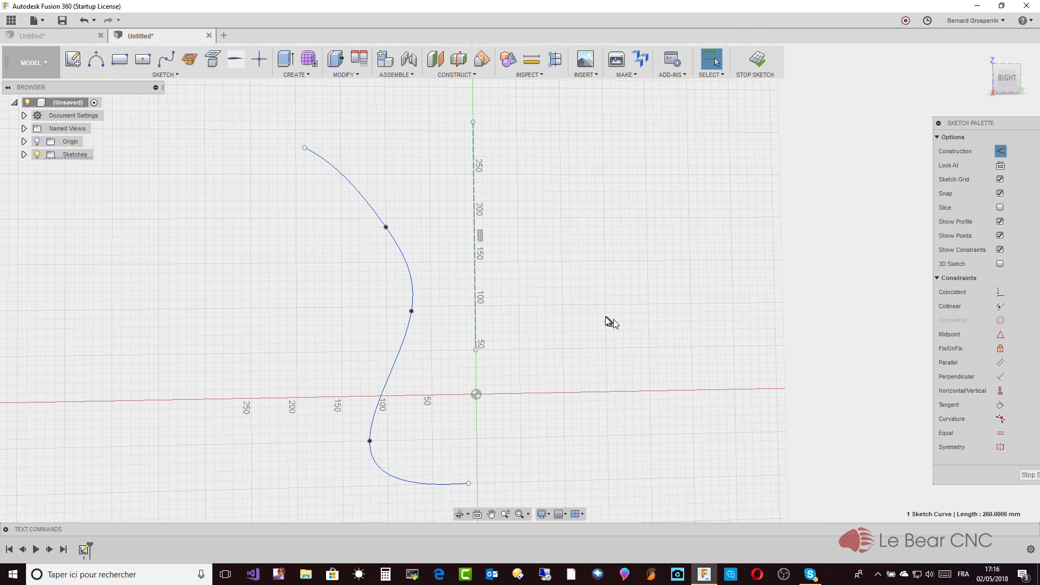
left_click(411, 323)
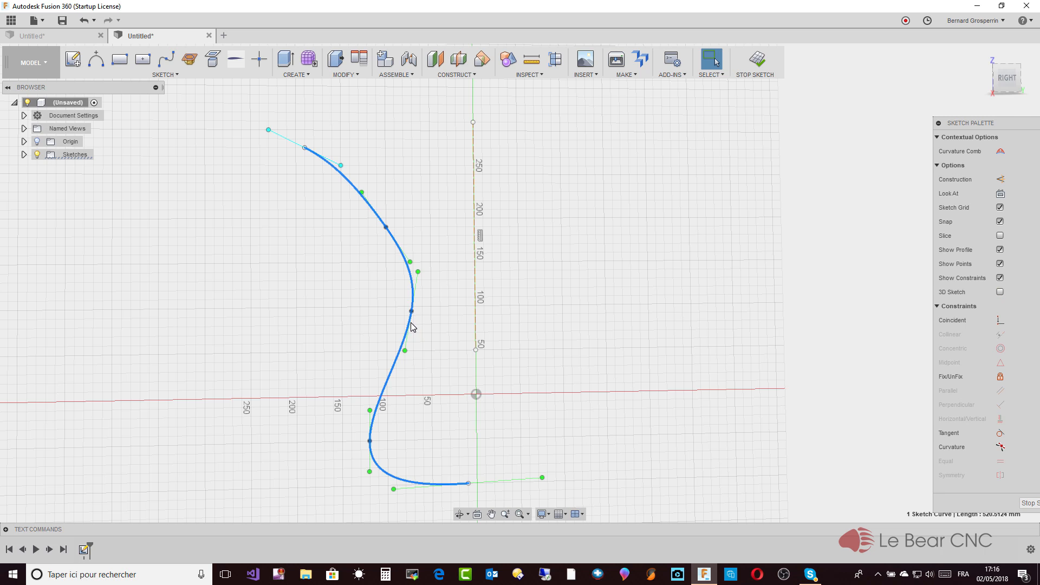
right_click(412, 323)
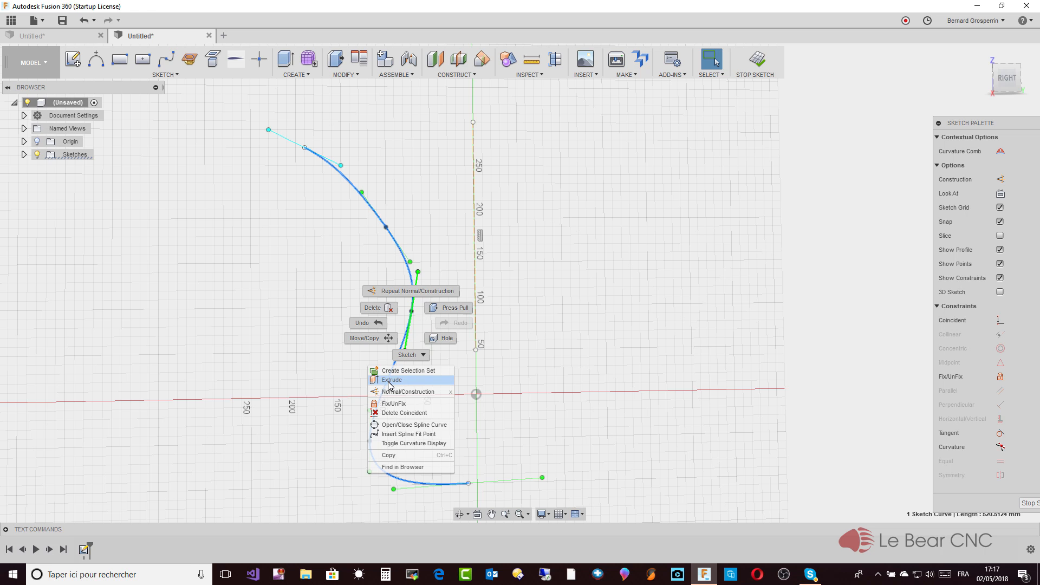
left_click(300, 78)
left_click(307, 75)
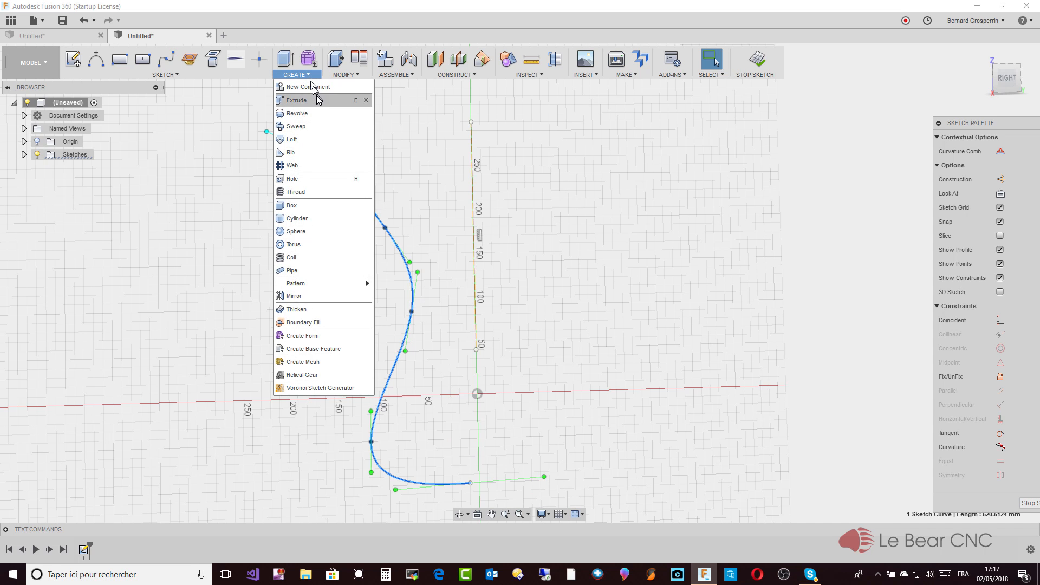
left_click(302, 113)
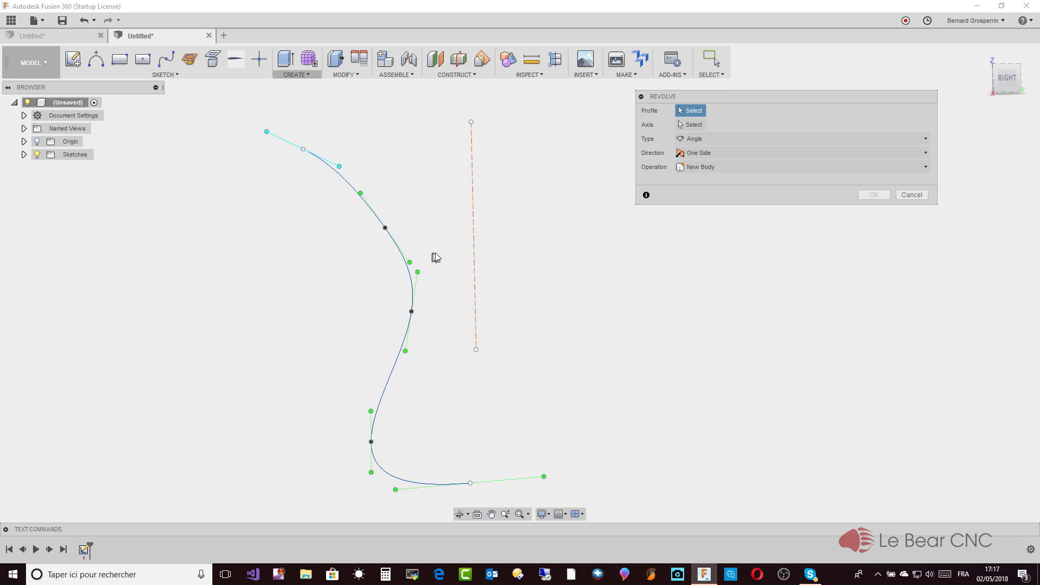
left_click(922, 196)
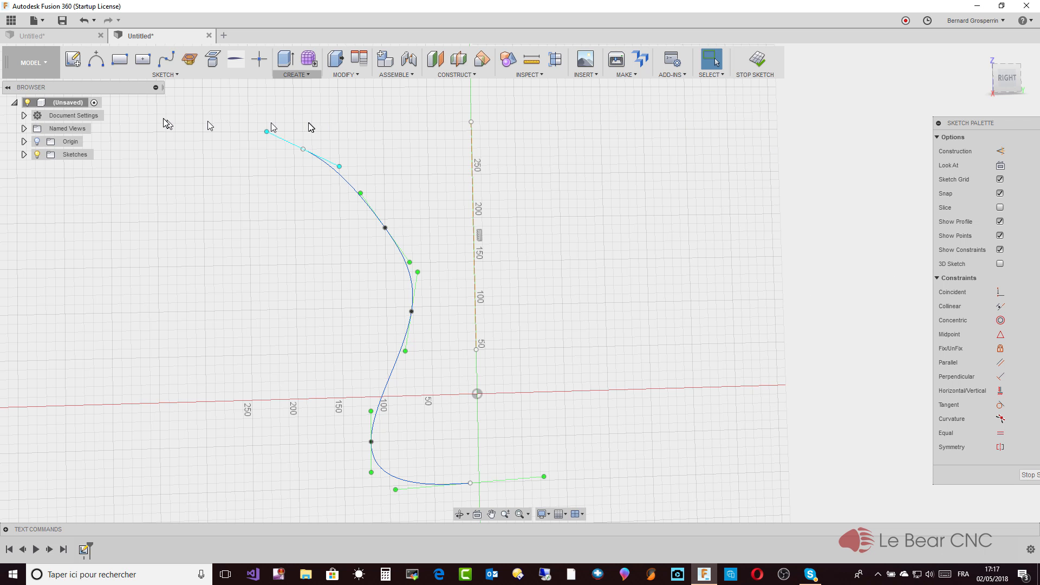
Step: Switch to the Patch workspace and revolve the spline 360° around the vertical construction line as a new surface body
left_click(51, 64)
left_click(41, 100)
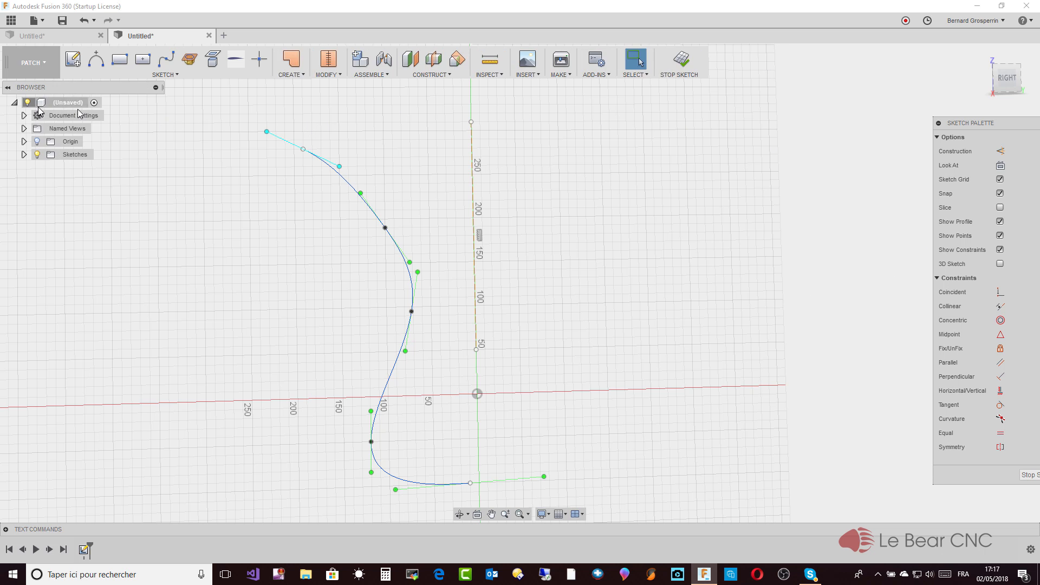
left_click(292, 74)
left_click(306, 99)
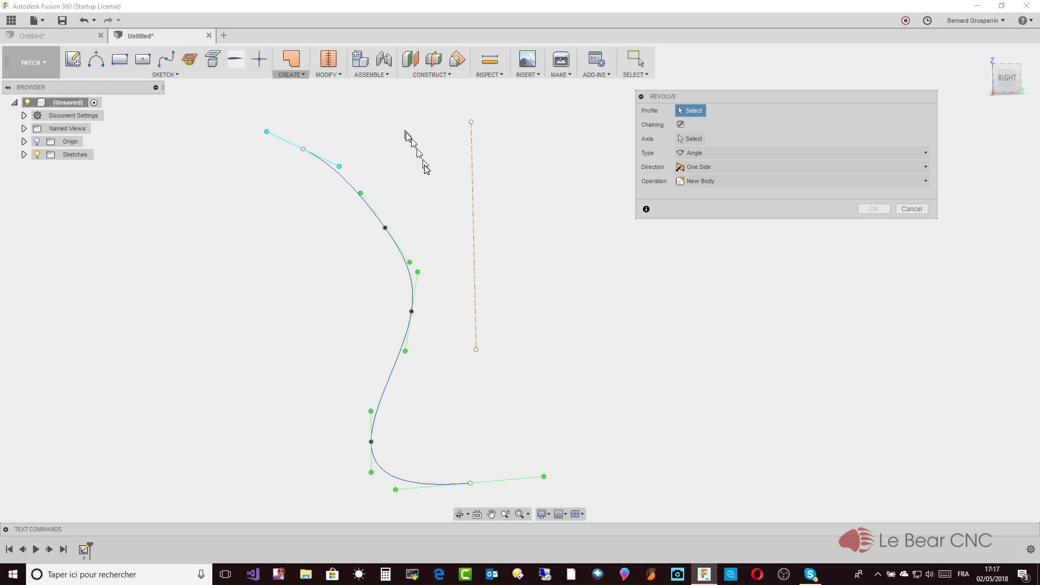
left_click(357, 194)
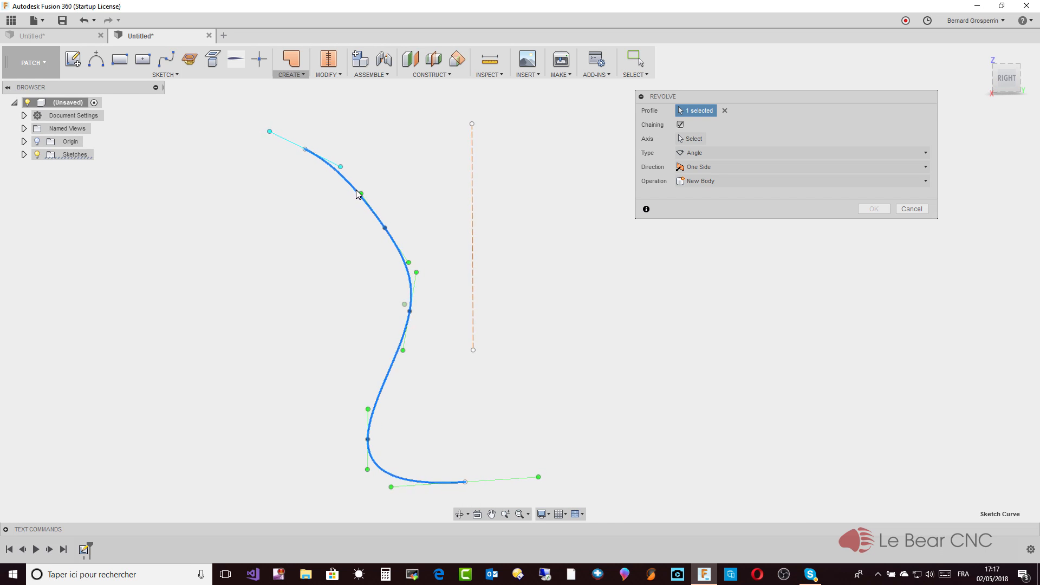
left_click(690, 139)
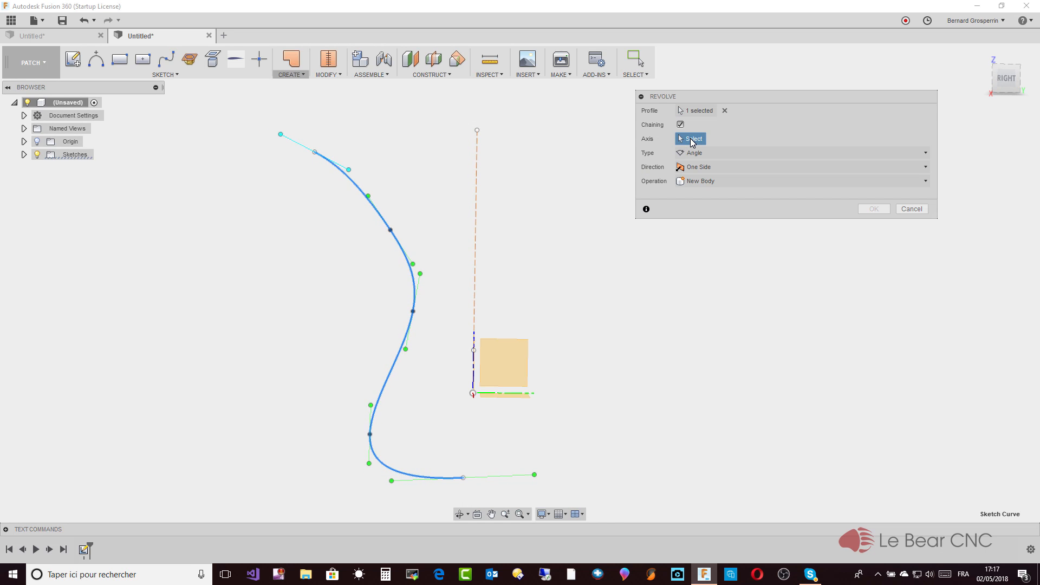
left_click(476, 178)
middle_click_drag(474, 174, 587, 203, "shift")
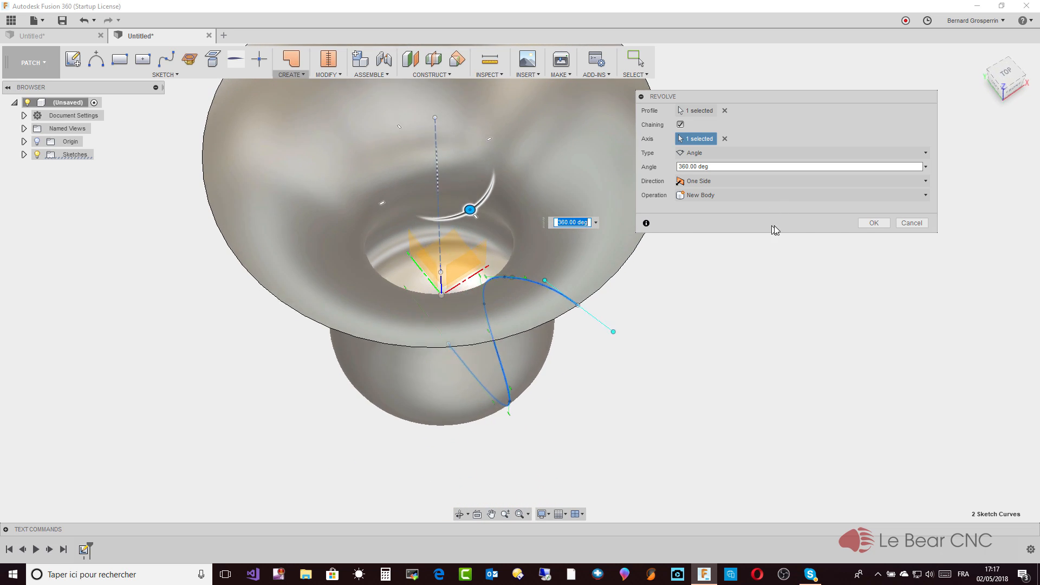
left_click(878, 223)
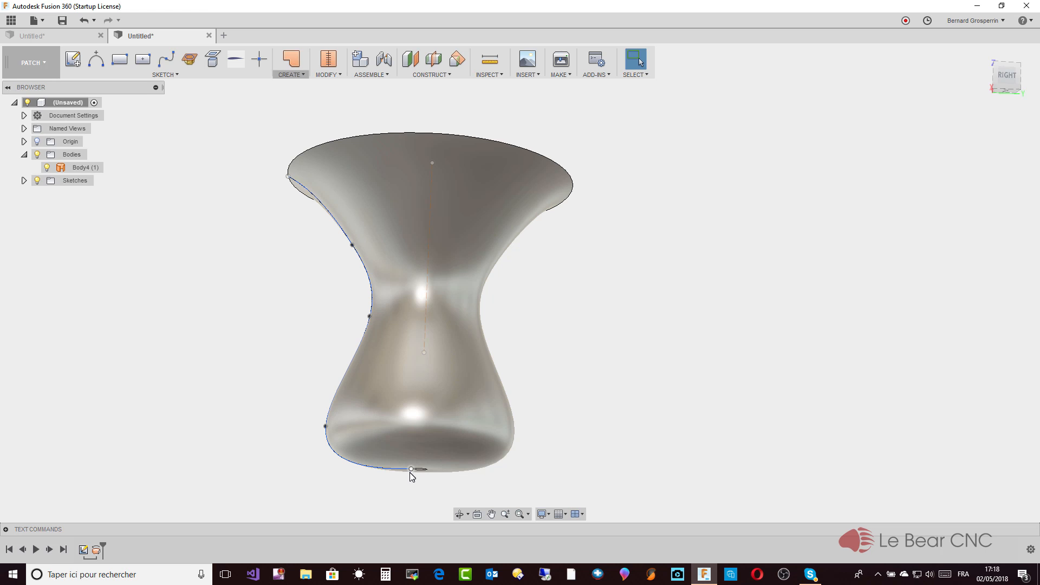
left_click(411, 475)
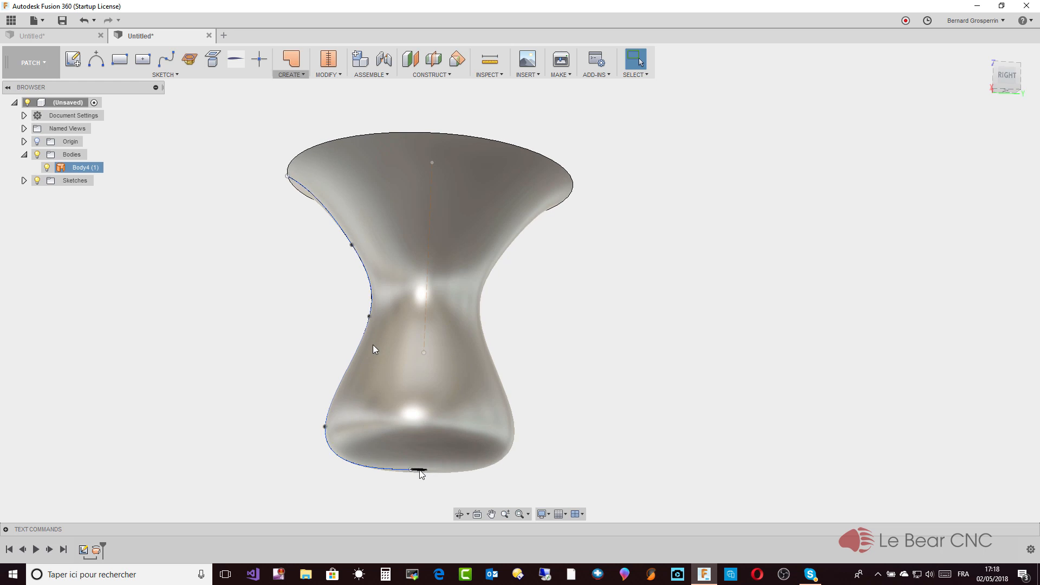
middle_click_drag(372, 344, 328, 111, "shift")
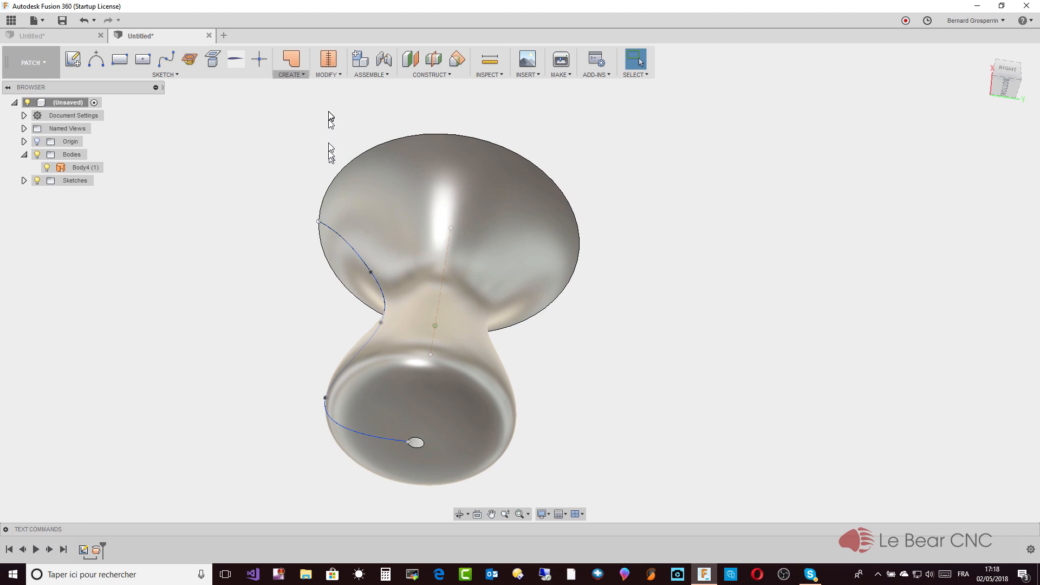
left_click(329, 60)
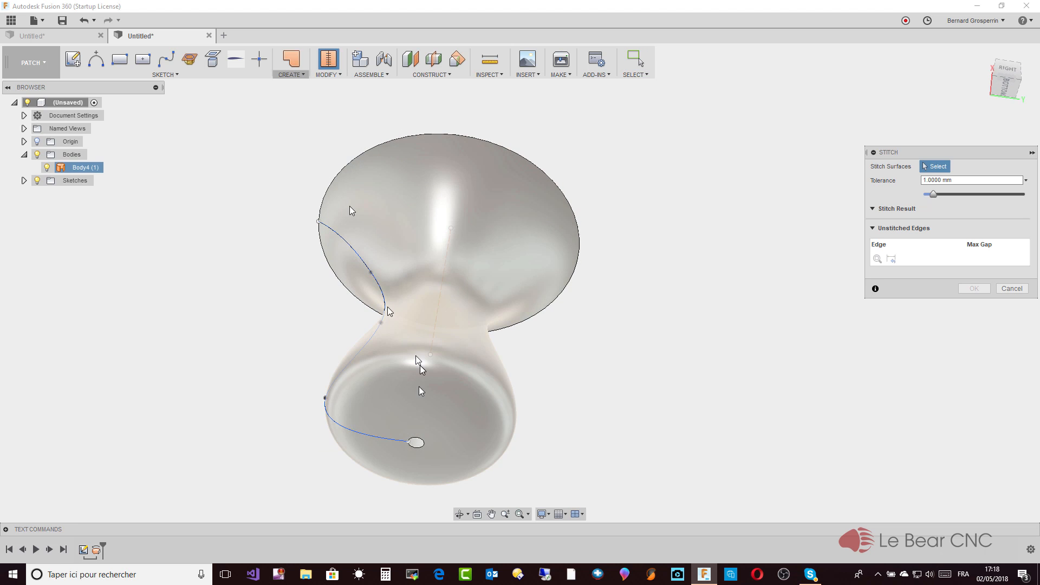
middle_click_drag(418, 386, 439, 420, "shift")
scroll(424, 355, "up", 3)
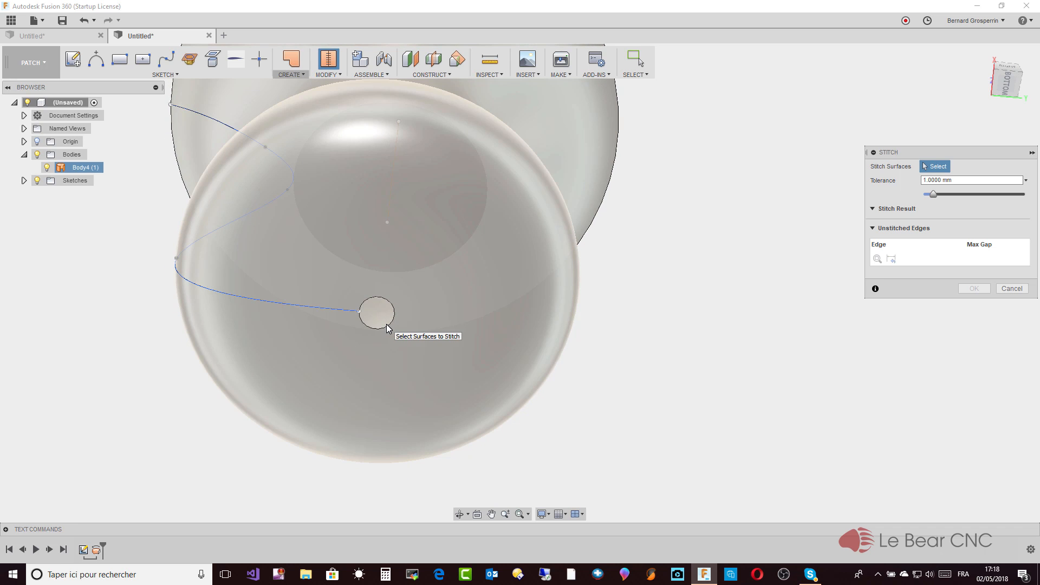
scroll(388, 327, "up", 3)
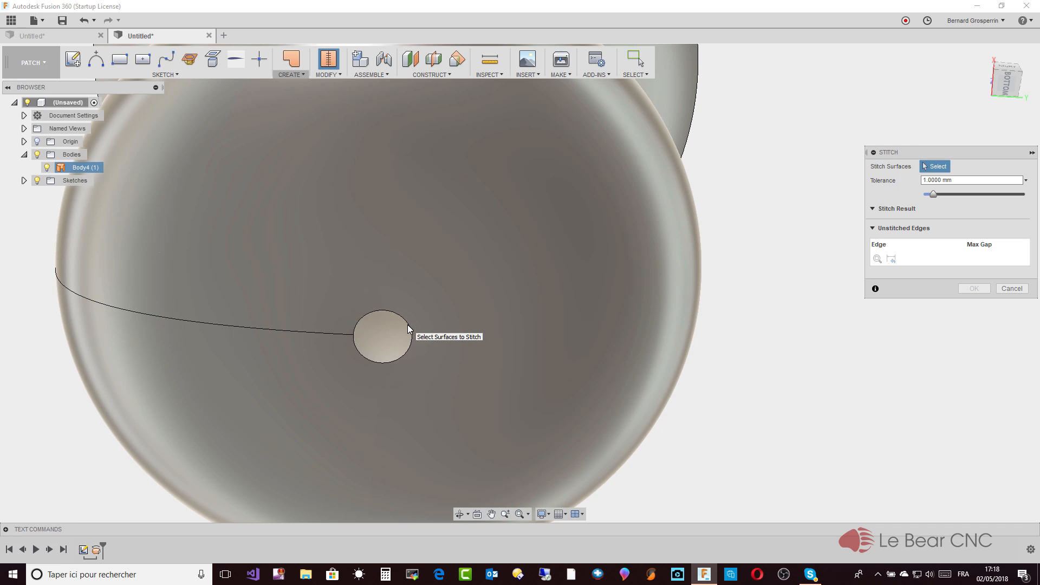
scroll(409, 328, "down", 2)
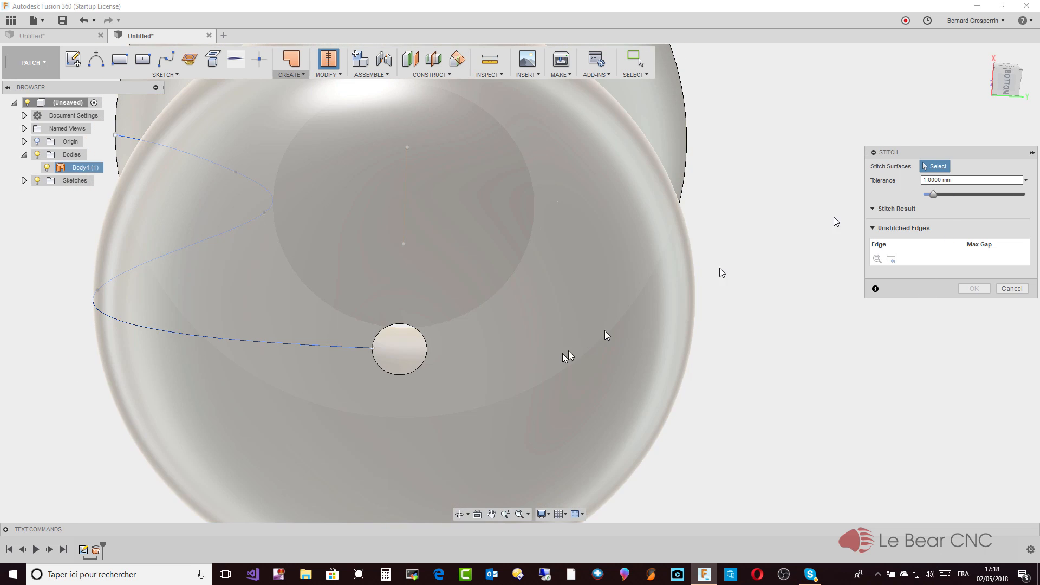
left_click(427, 357)
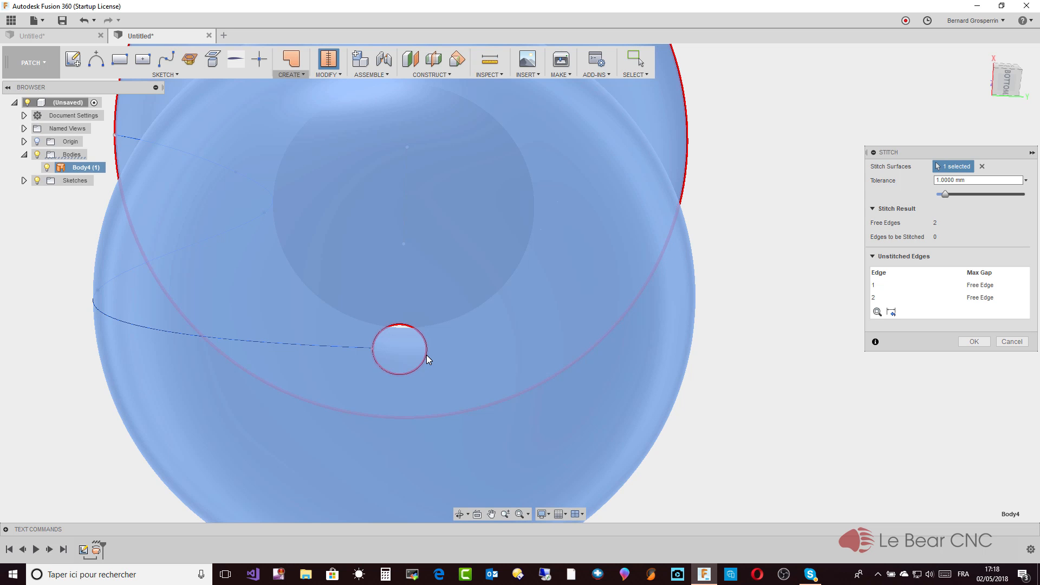
left_click(420, 389)
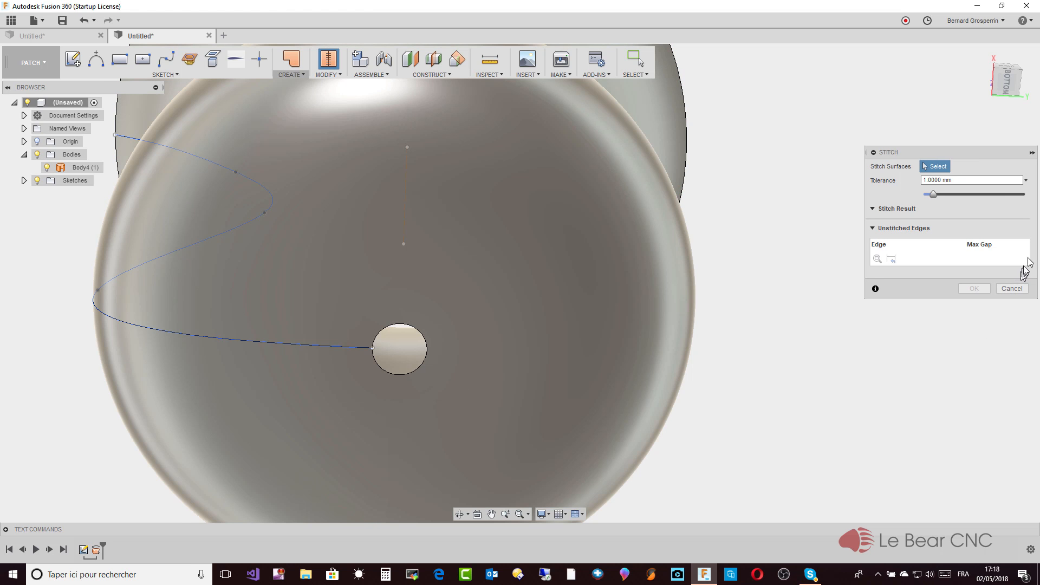
left_click(1021, 287)
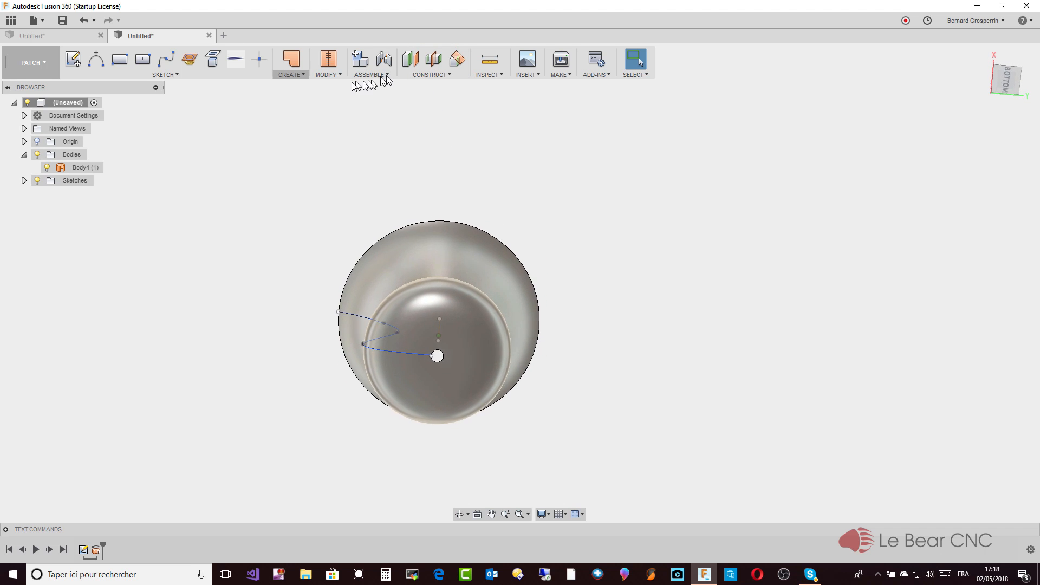
Step: Patch the small circular hole in the vase's base as a new body with Connected (G0) continuity
left_click(291, 59)
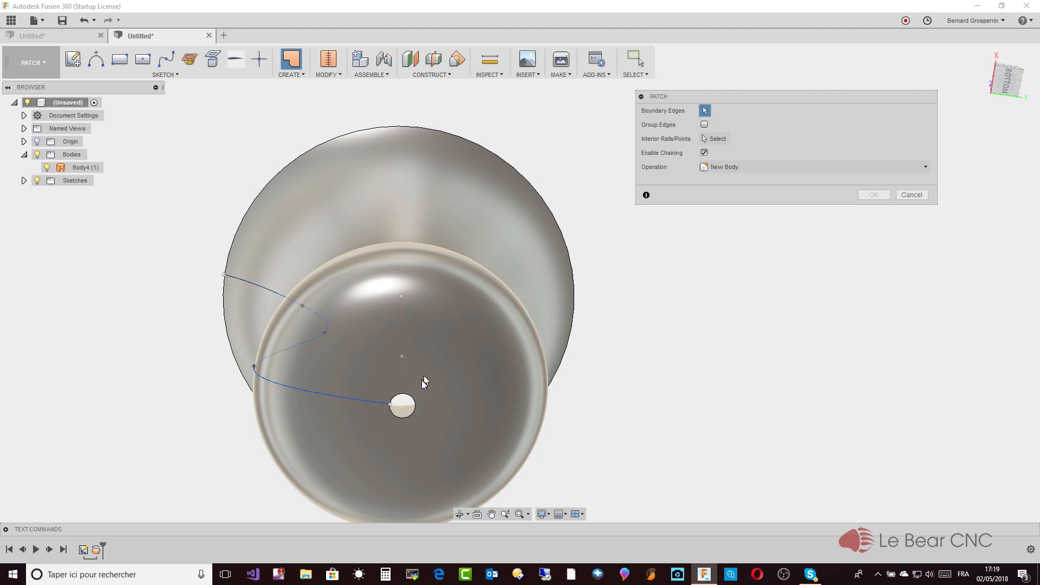
left_click(414, 409)
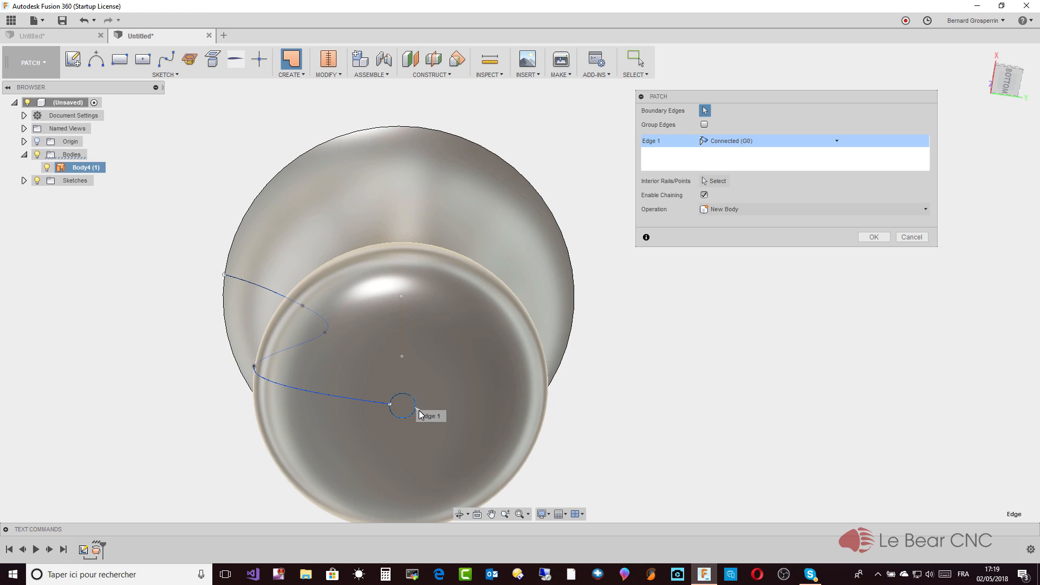
left_click(872, 237)
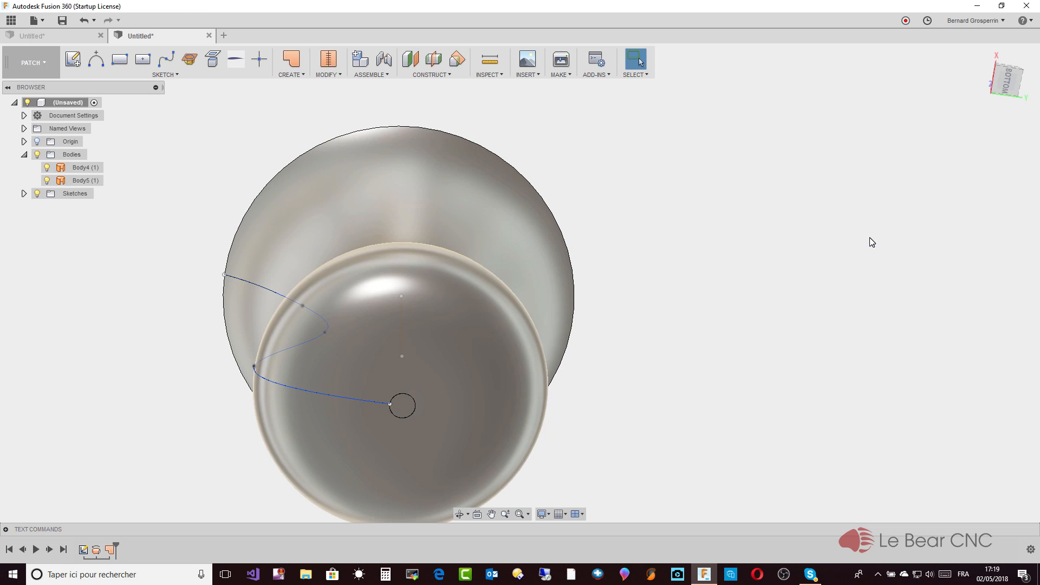
Step: Stitch the base patch and the revolved vase surface together with a 1 mm tolerance
left_click(330, 60)
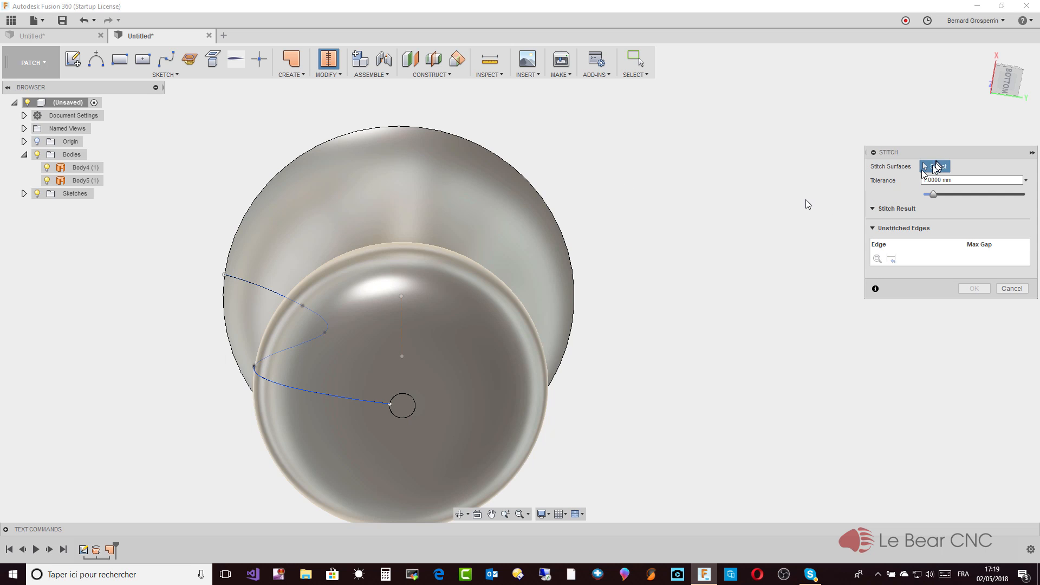
left_click(403, 409)
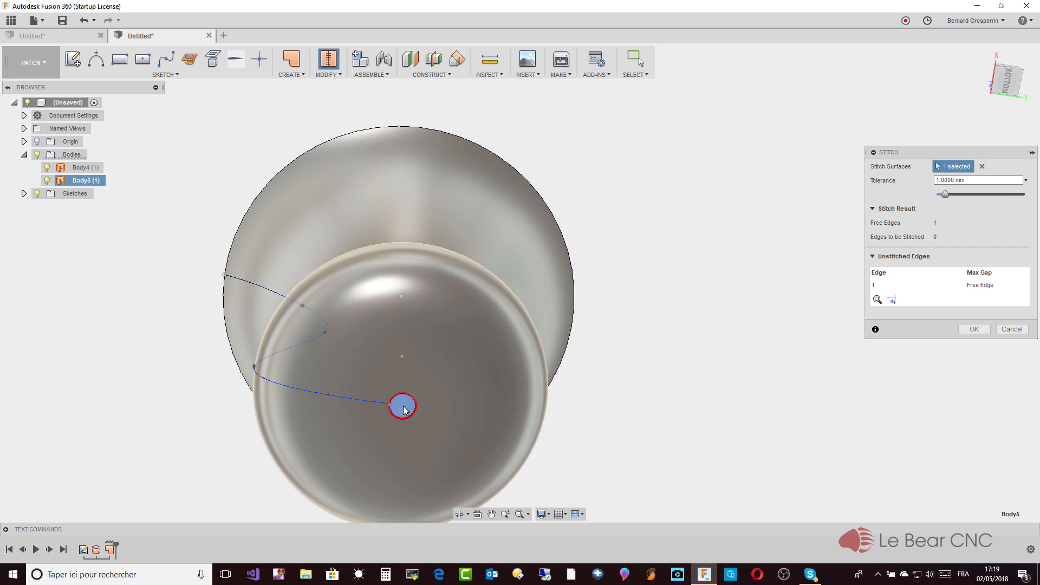
left_click(453, 398)
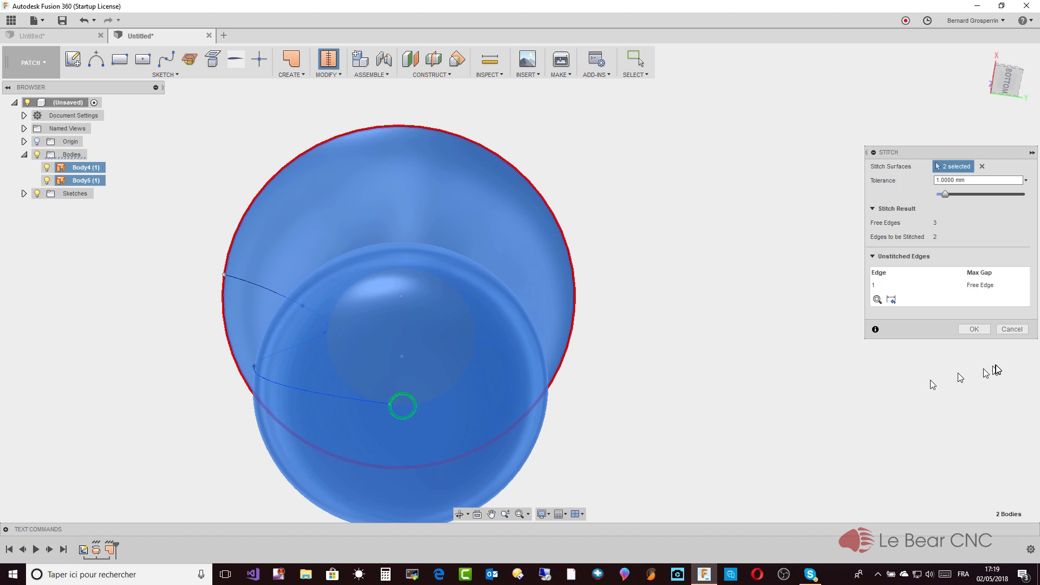
left_click(974, 329)
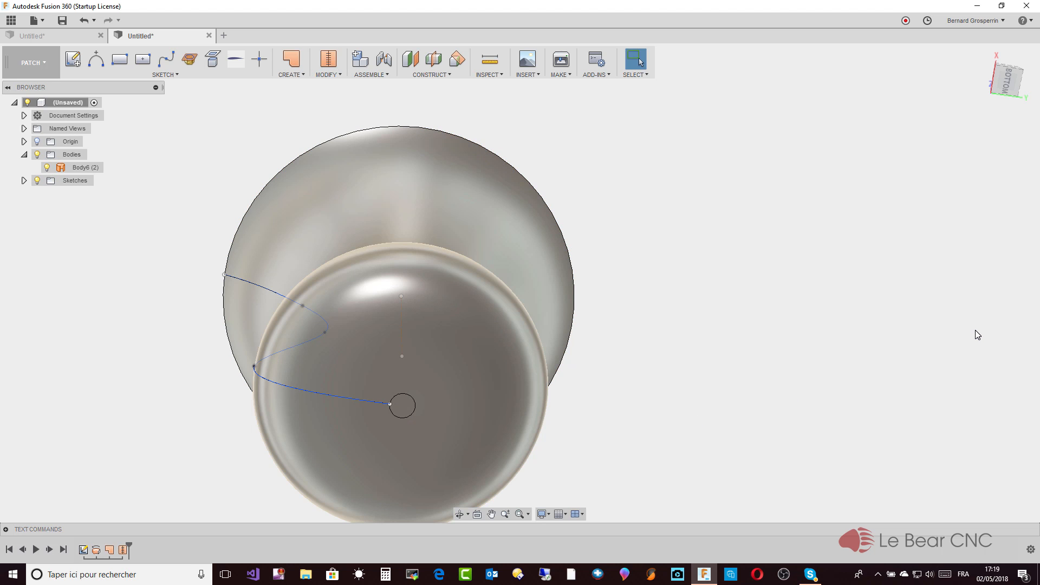
middle_click_drag(975, 332, 815, 397, "shift")
middle_click_drag(748, 396, 680, 380, "shift")
scroll(680, 378, "up", 3)
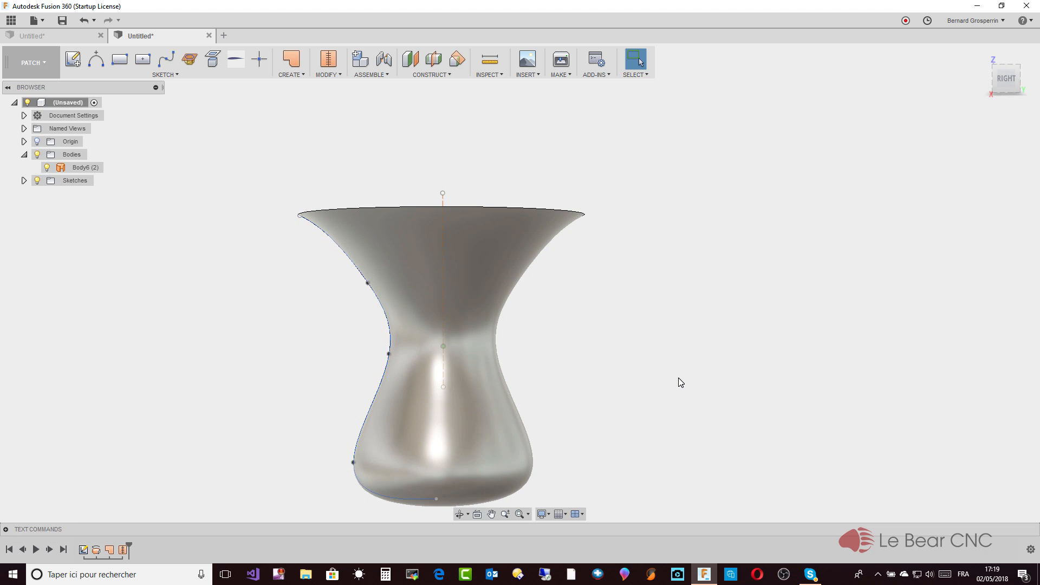
middle_click_drag(678, 378, 666, 403, "shift")
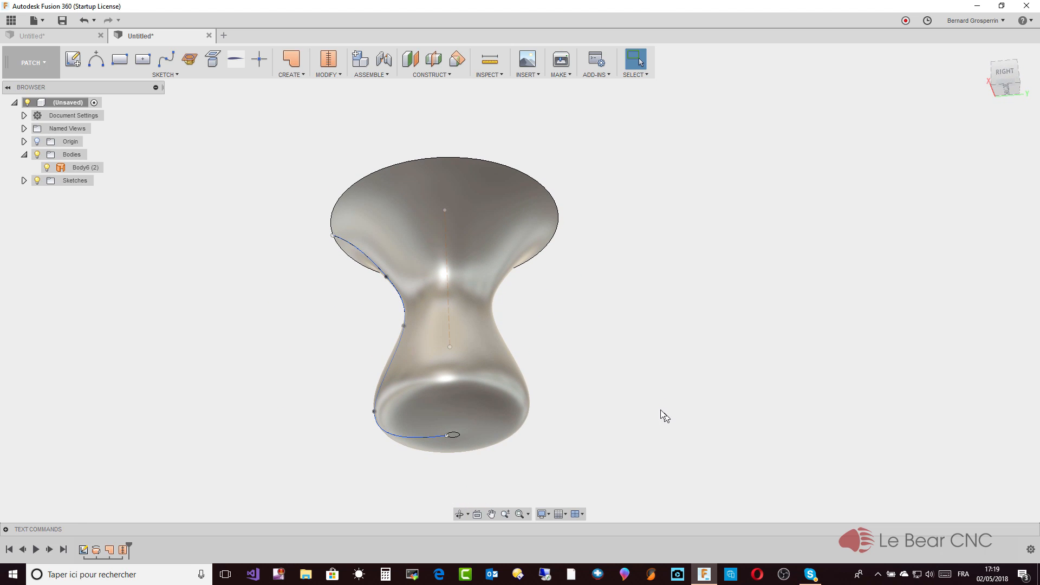
middle_click_drag(290, 371, 464, 398, "shift")
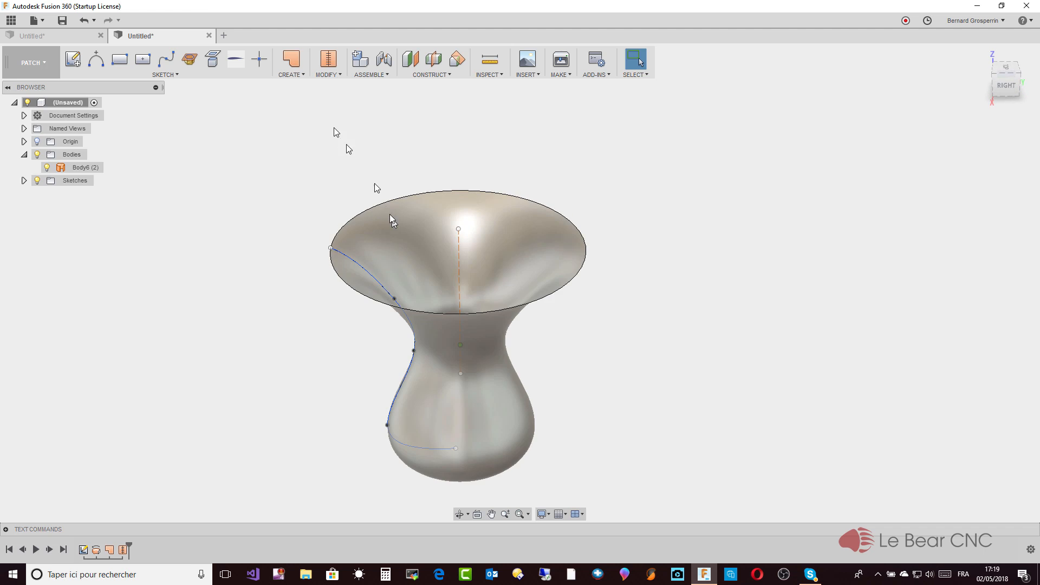
left_click(295, 77)
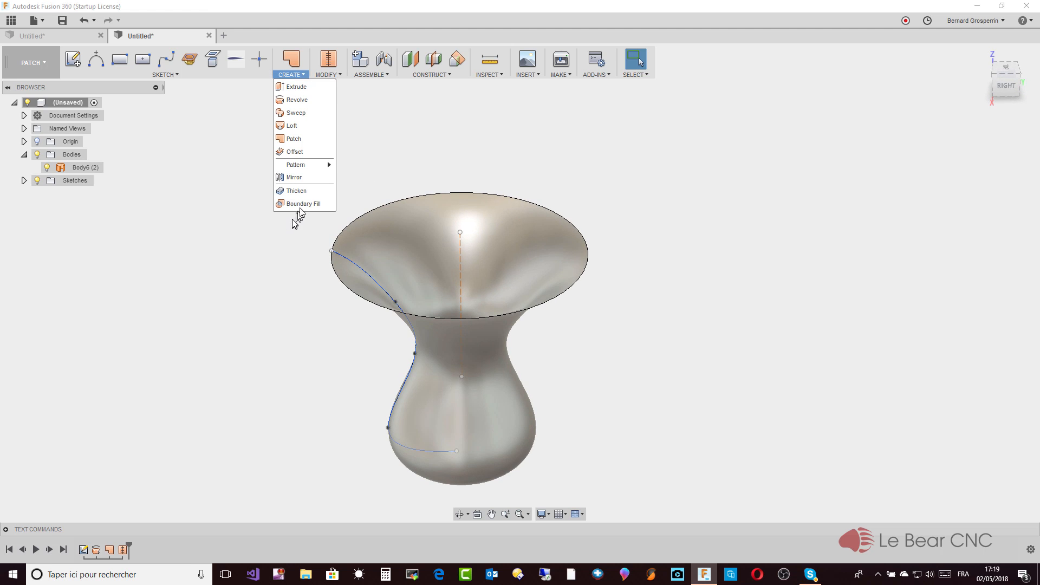
left_click(302, 205)
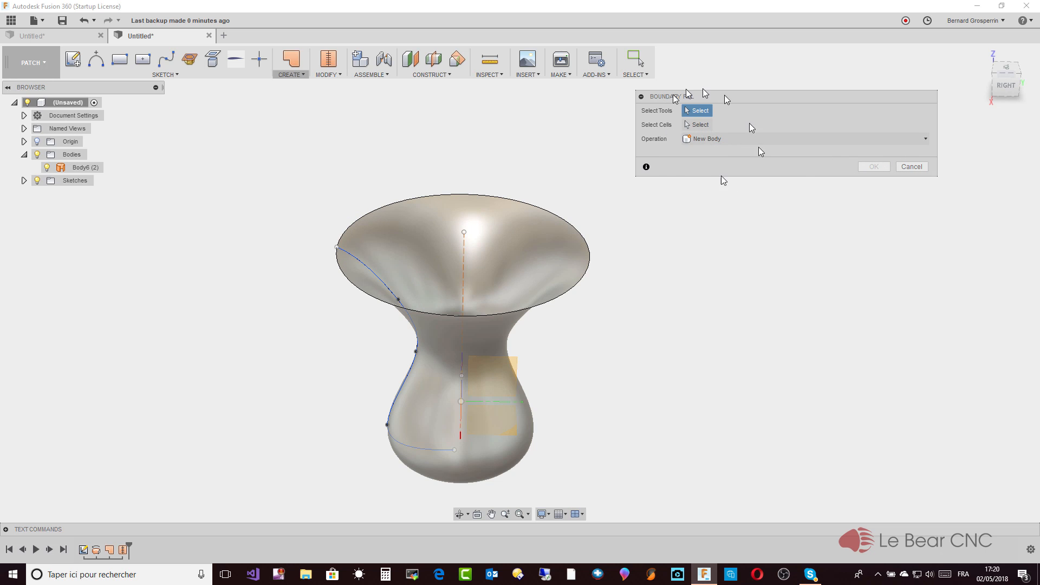
left_click(912, 168)
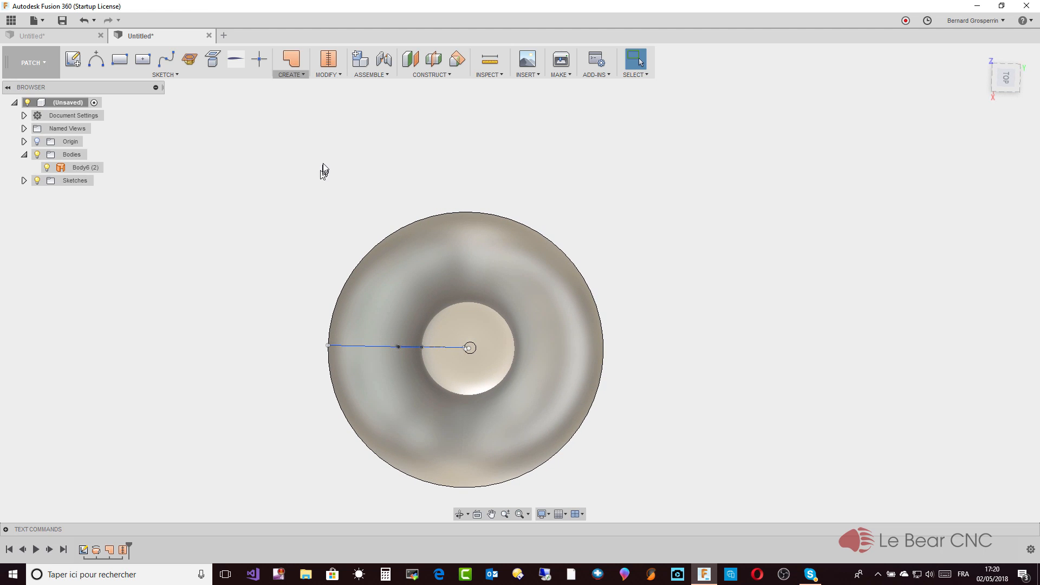
left_click(74, 59)
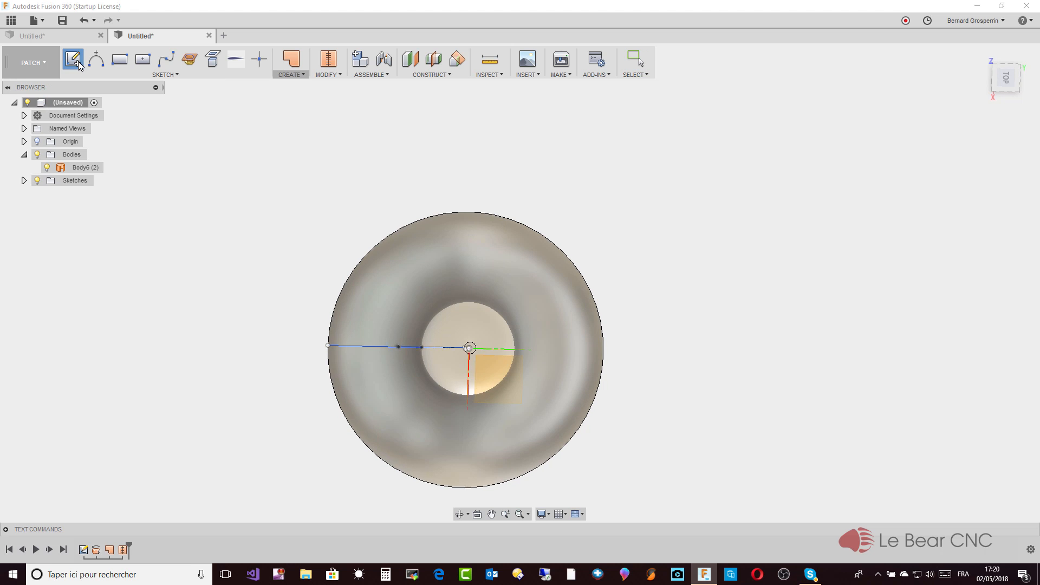
left_click(499, 445)
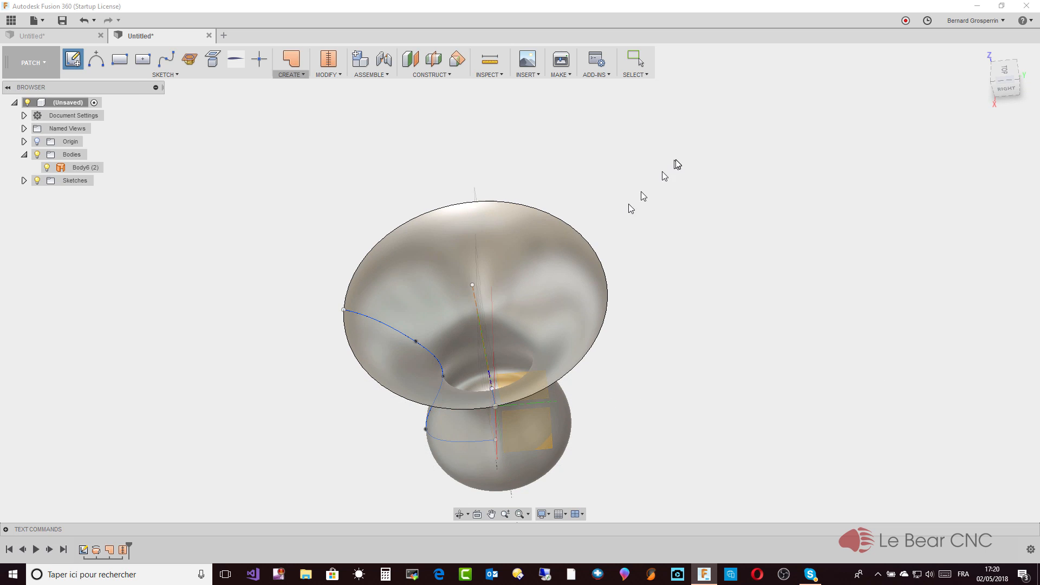
left_click(85, 21)
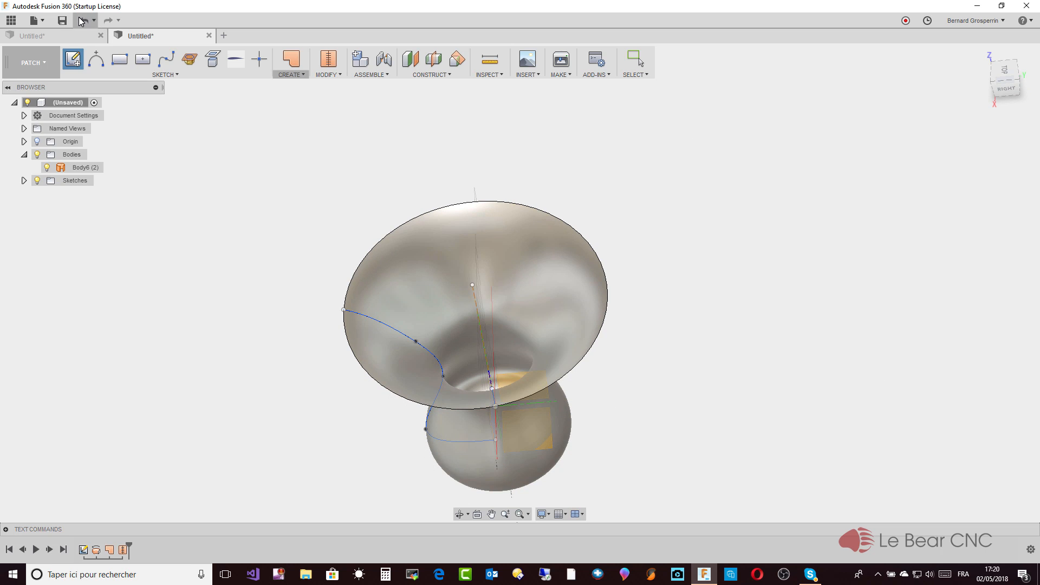
Step: Show the origin geometry and offset a construction plane about 279 mm upward from the XY plane, level with the vase's rim
left_click(410, 59)
middle_click_drag(415, 174, 534, 456, "shift")
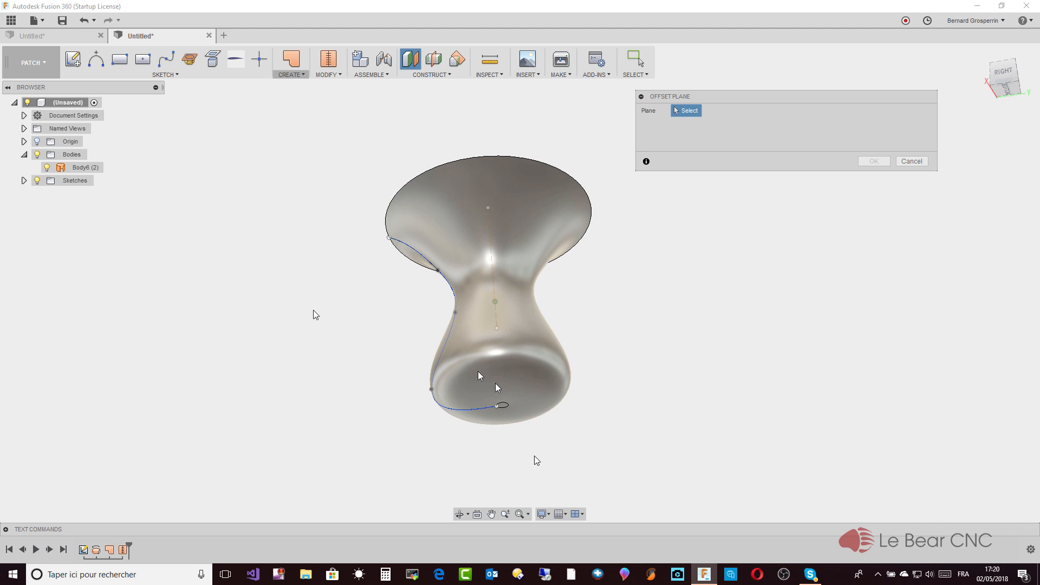
left_click(38, 142)
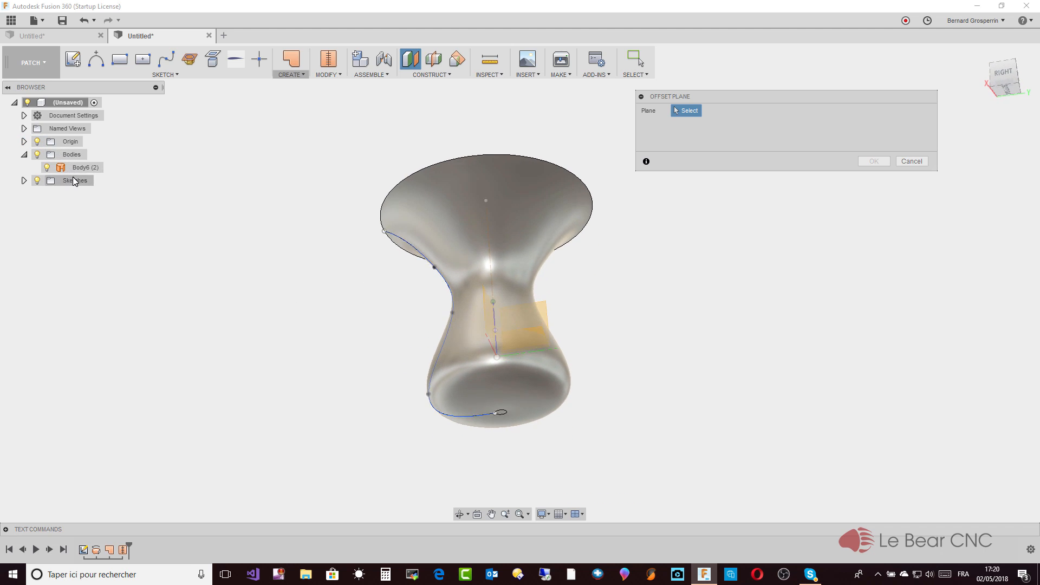
middle_click_drag(403, 258, 514, 294, "shift")
left_click(510, 289)
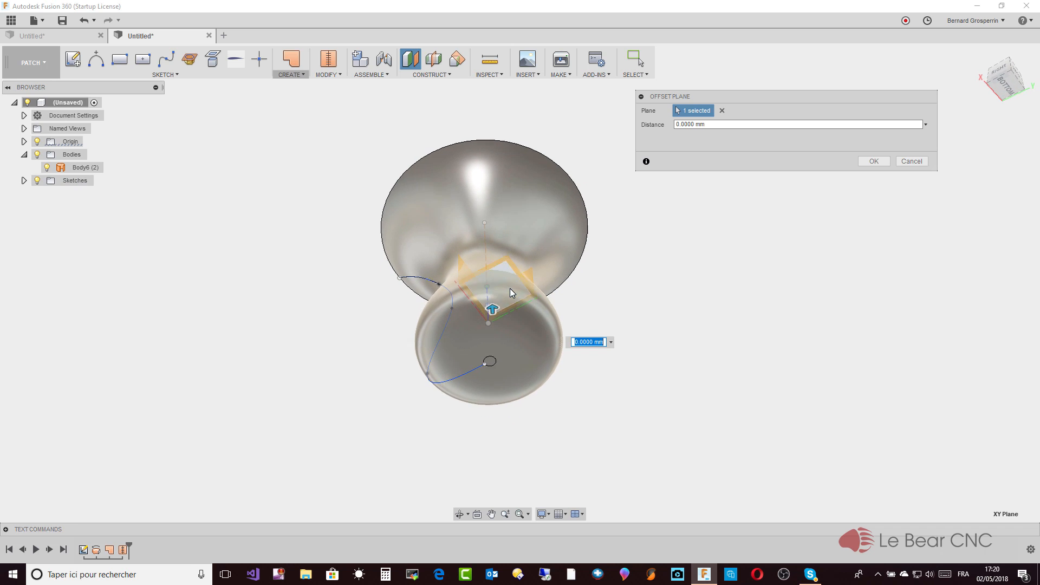
left_click_drag(491, 331, 494, 193)
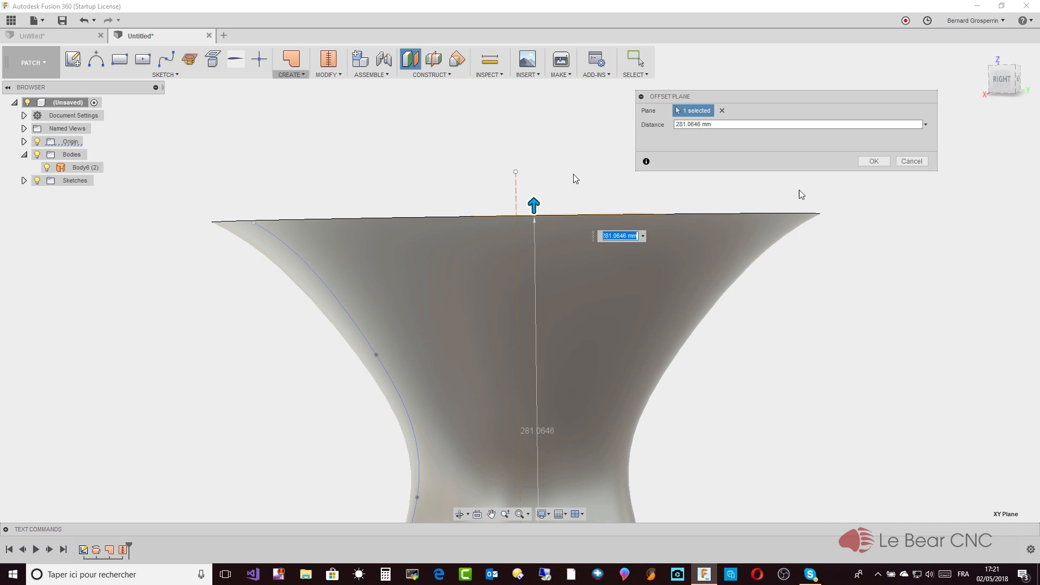
left_click(1006, 81)
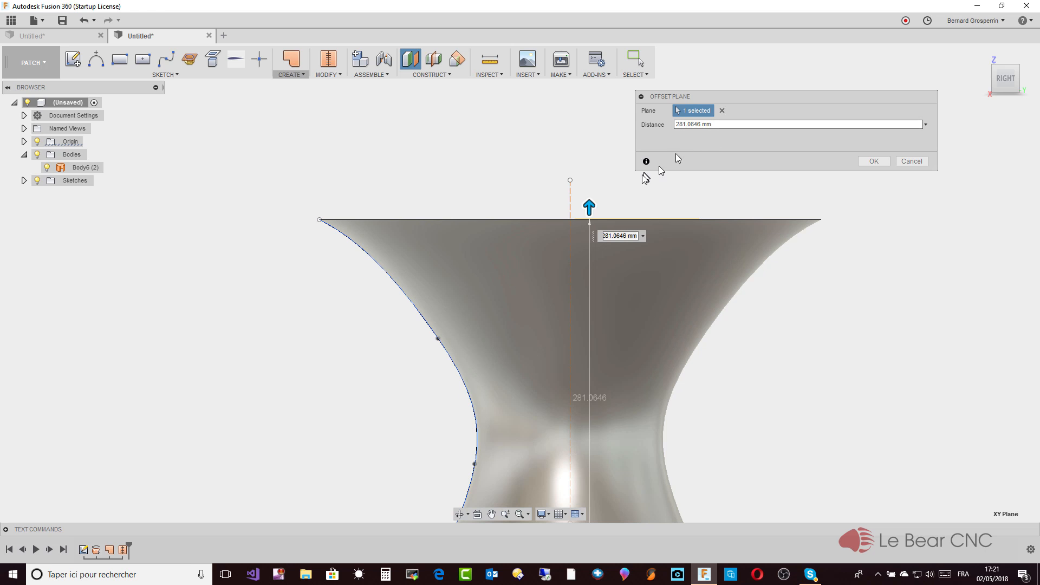
left_click_drag(591, 203, 590, 210)
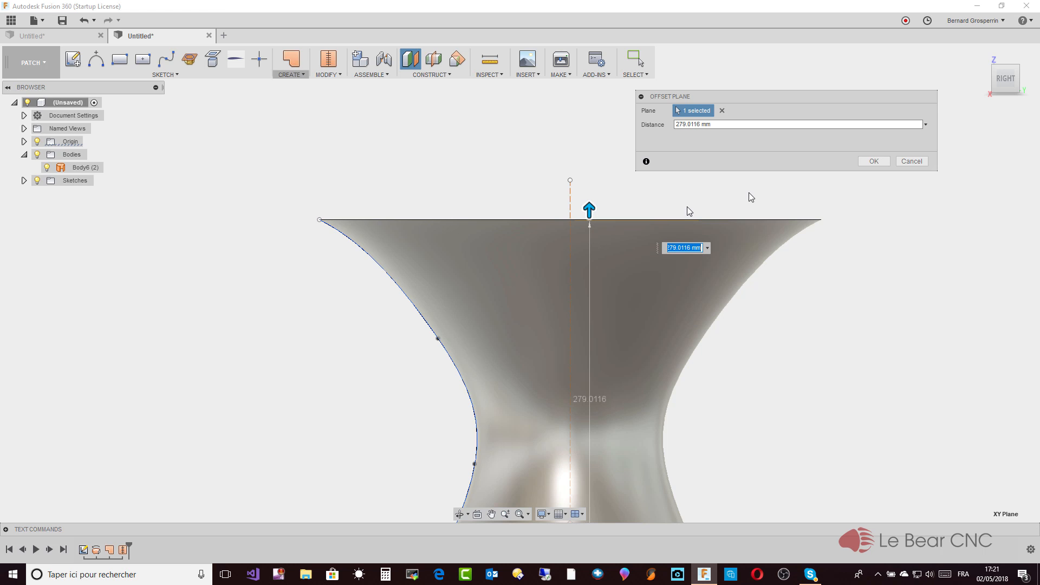
left_click(876, 161)
middle_click_drag(876, 162, 870, 208, "shift")
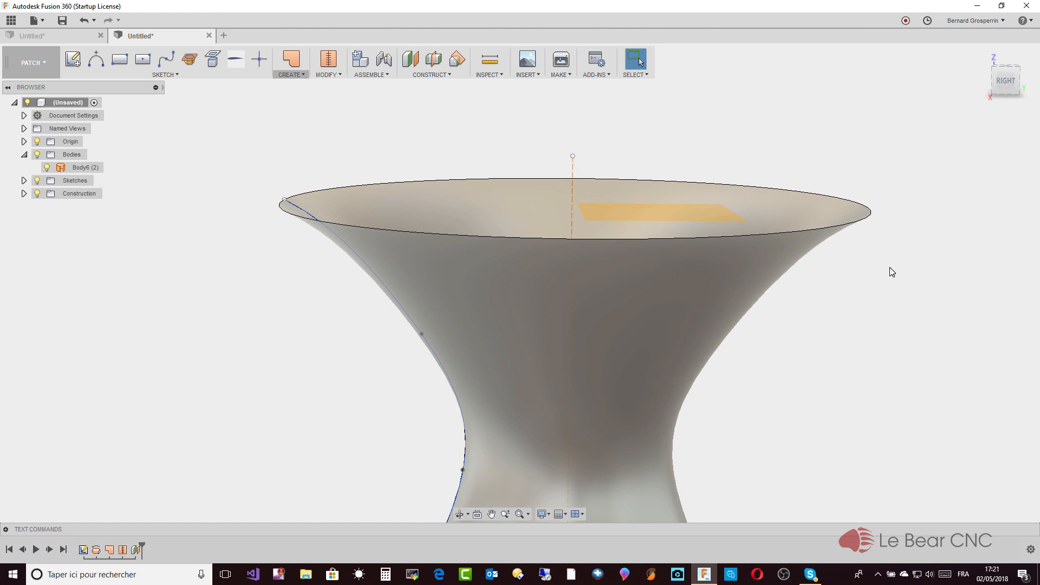
left_click(436, 76)
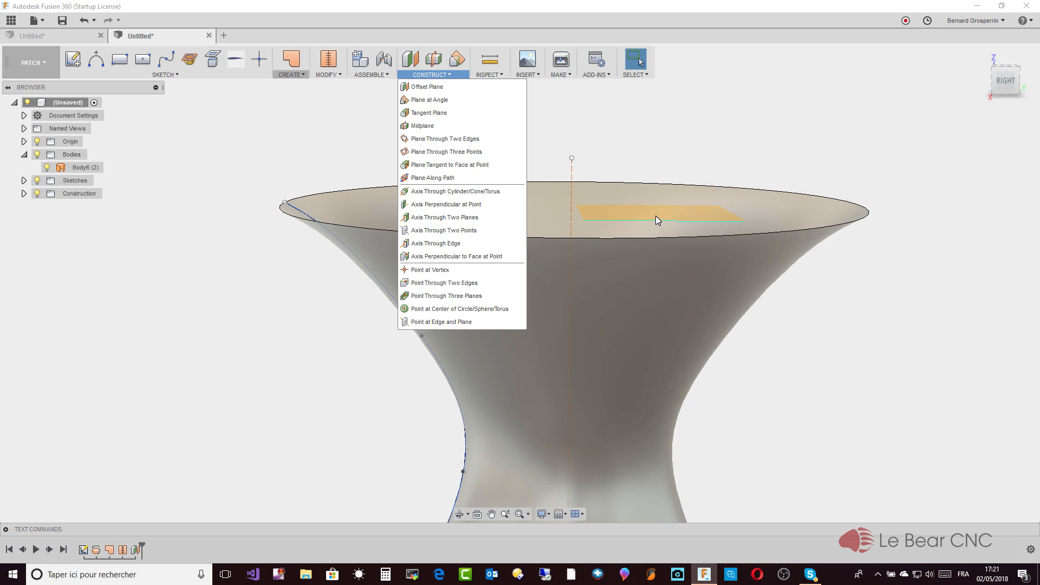
middle_click_drag(656, 216, 691, 151, "shift")
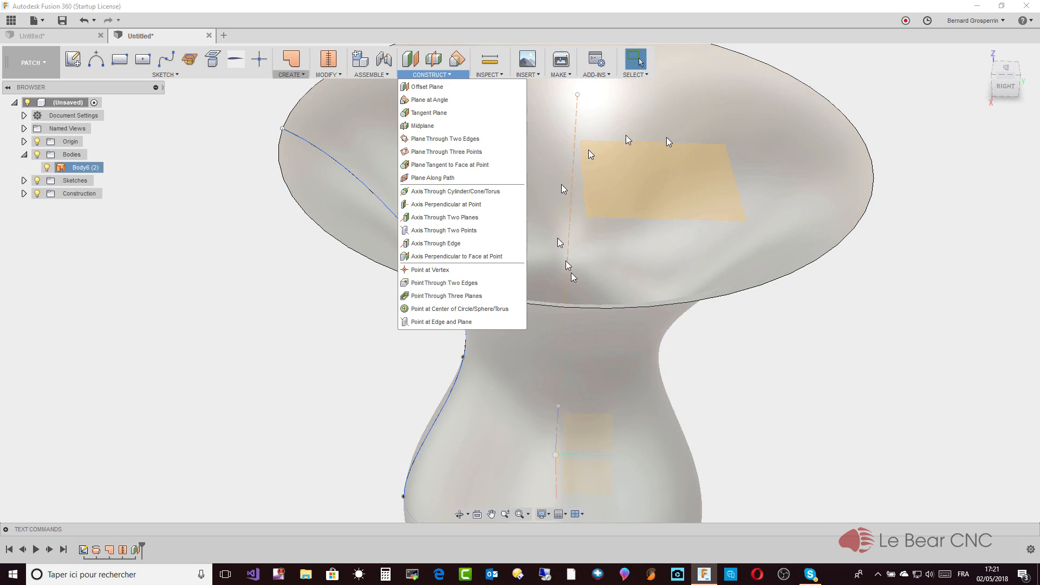
left_click(305, 325)
Step: Sketch a 460 x 420 mm center rectangle on the offset plane, centered on the origin and enclosing the vase's rim
middle_click_drag(307, 329, 159, 44, "shift")
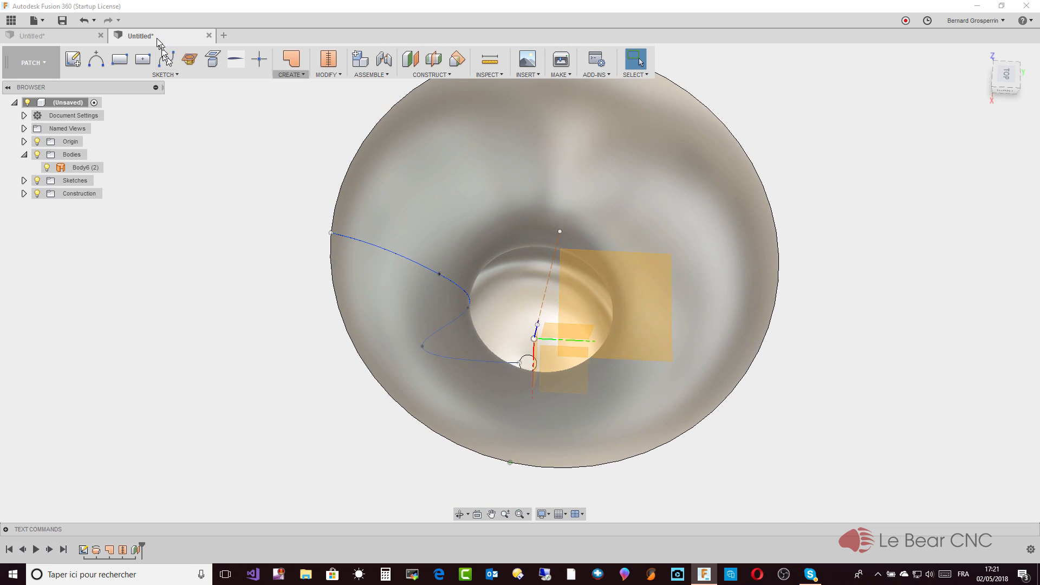
left_click(72, 59)
left_click(606, 298)
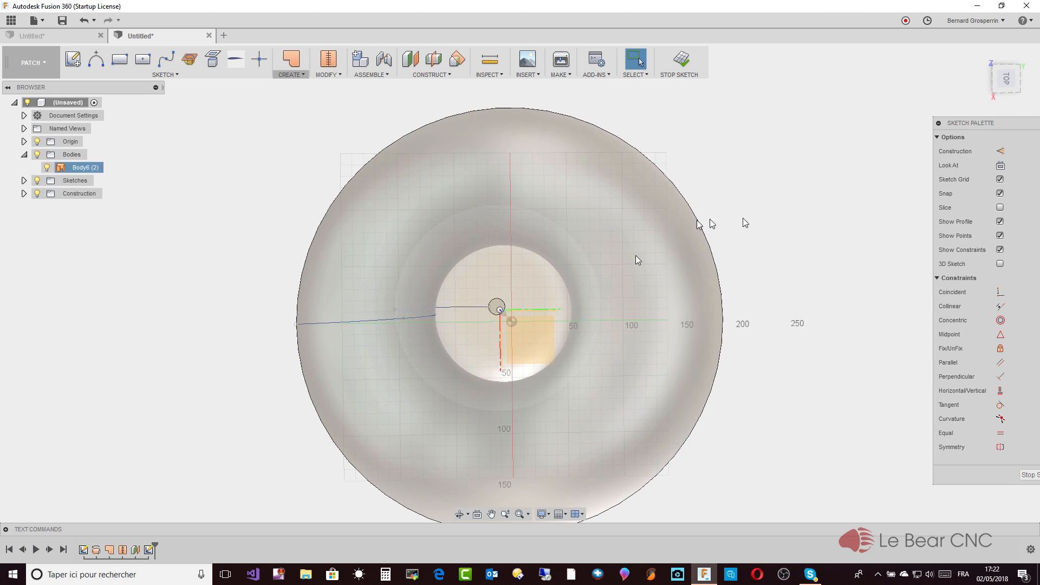
left_click(142, 59)
scroll(488, 250, "up", 3)
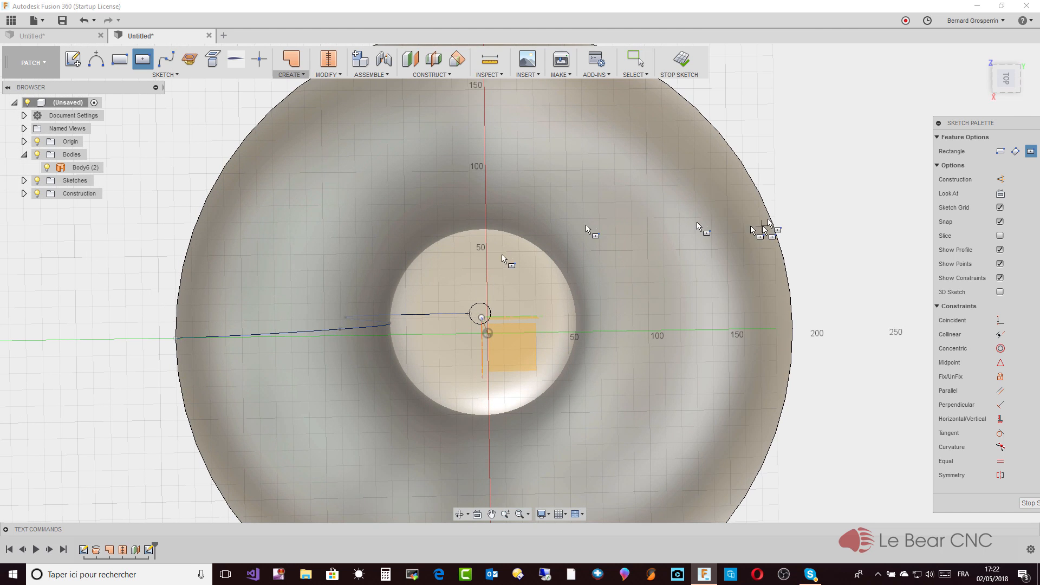
left_click(1008, 79)
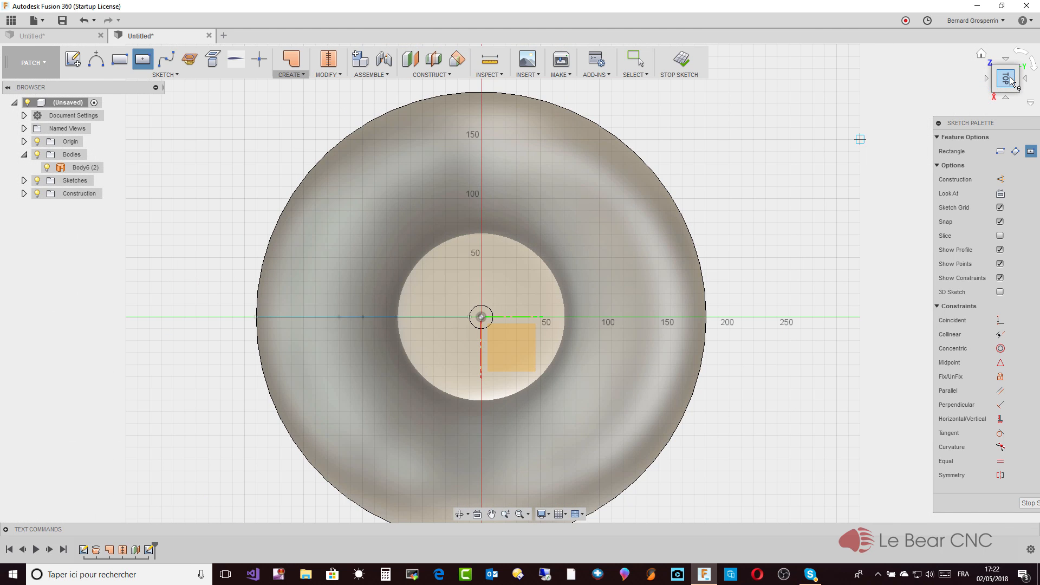
left_click(482, 317)
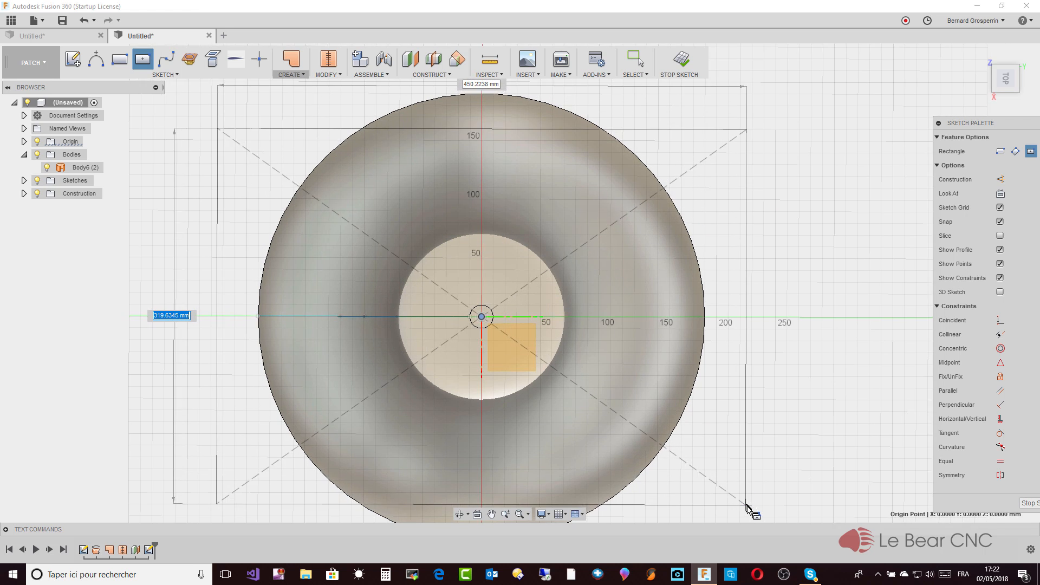
scroll(747, 514, "down", 2)
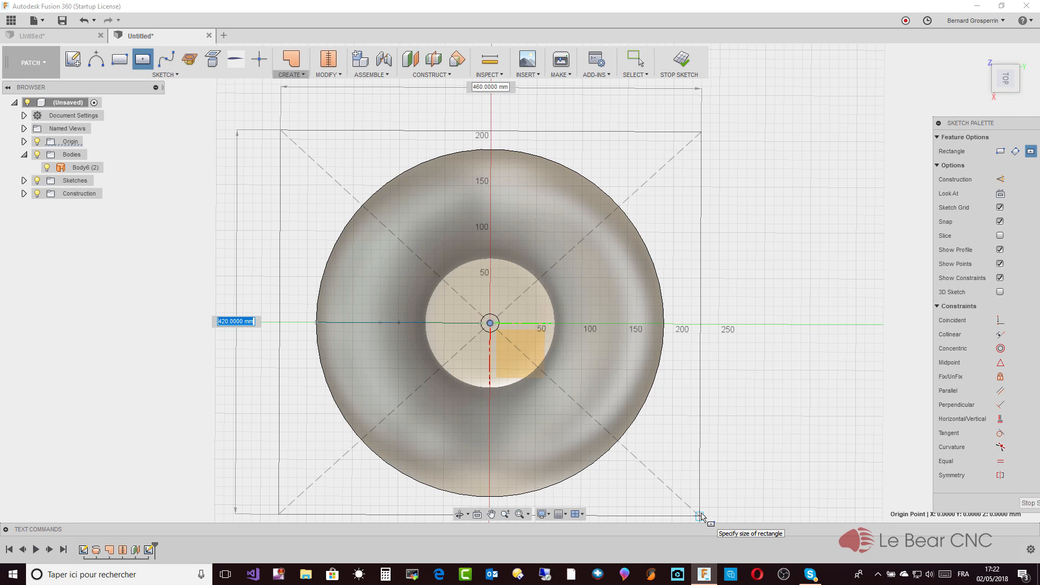
left_click(701, 517)
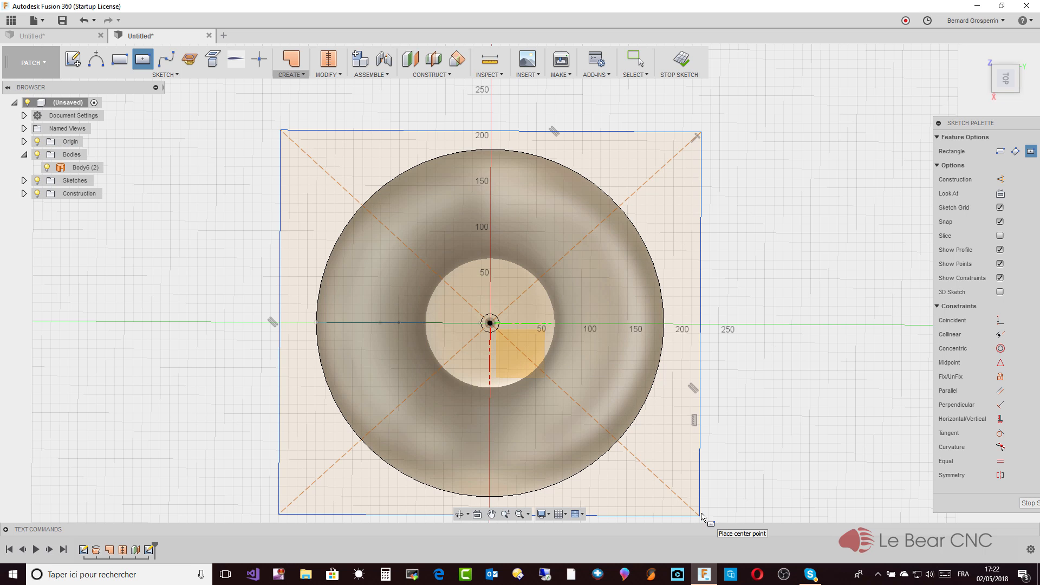
key("Escape")
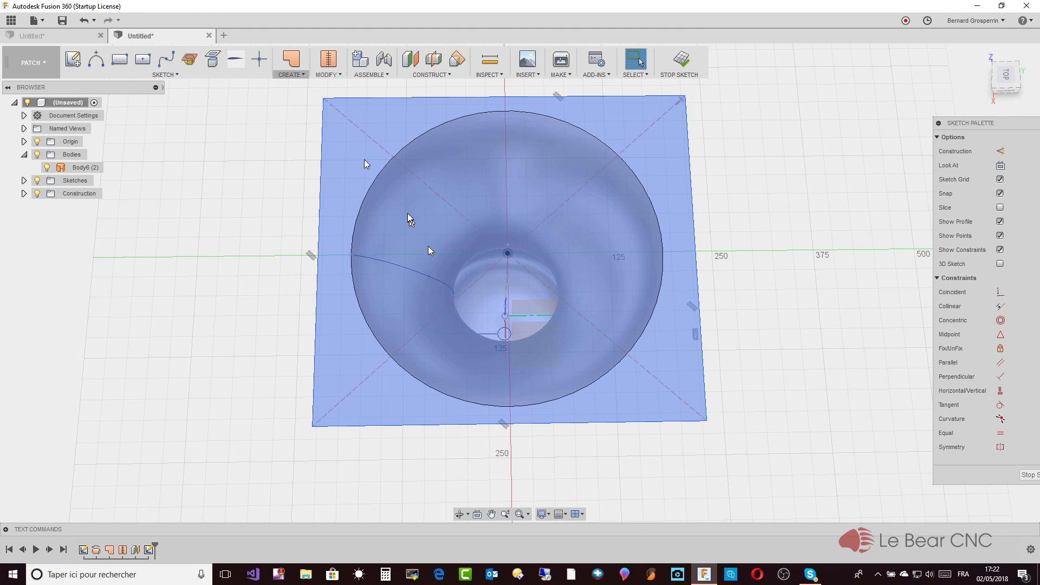
Step: Extrude the rectangle as a new surface body about 392 mm downward, past the vase's base
left_click(296, 75)
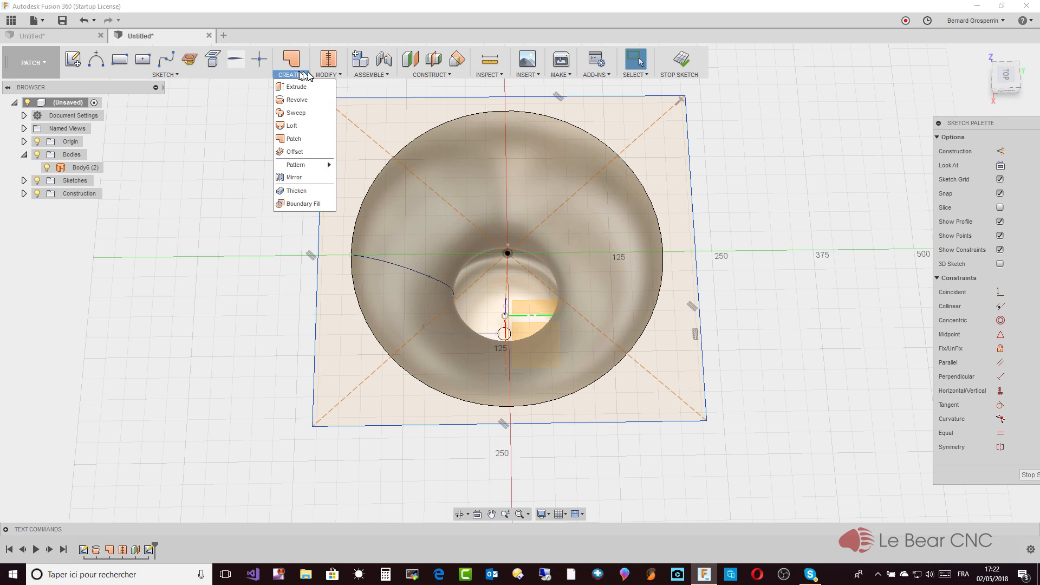
left_click(305, 87)
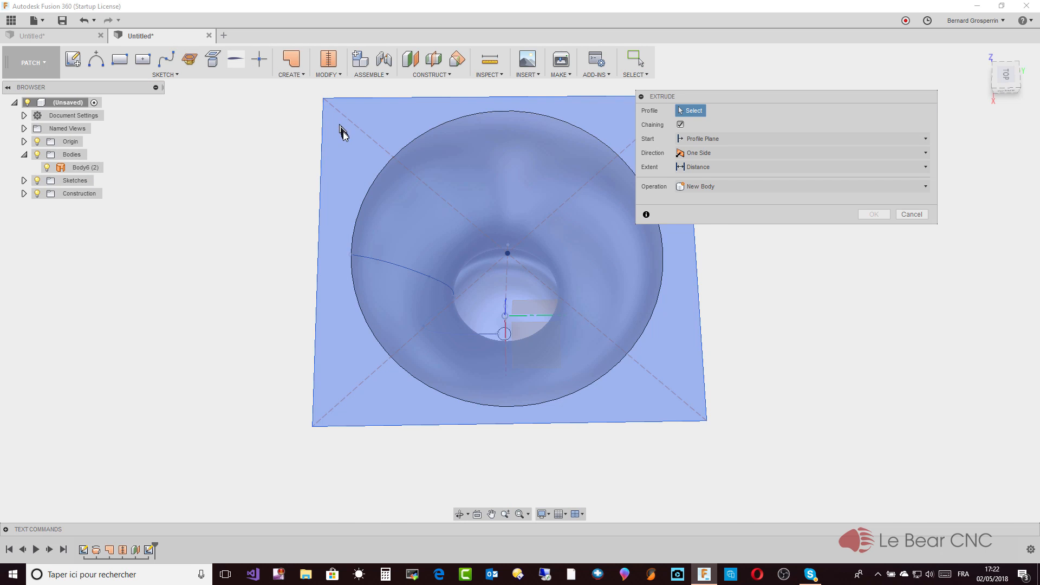
left_click(342, 131)
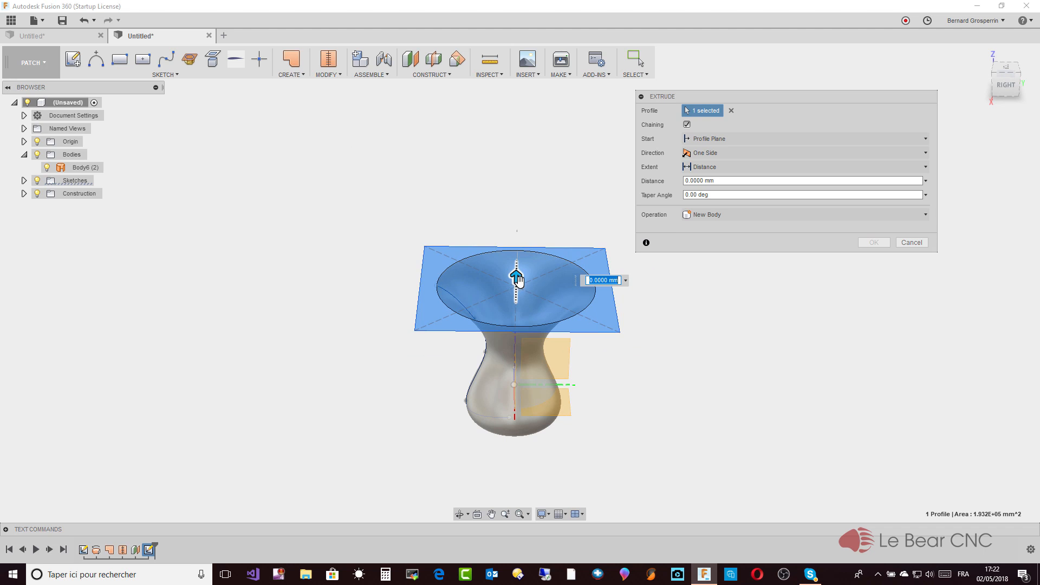
left_click_drag(517, 279, 522, 423)
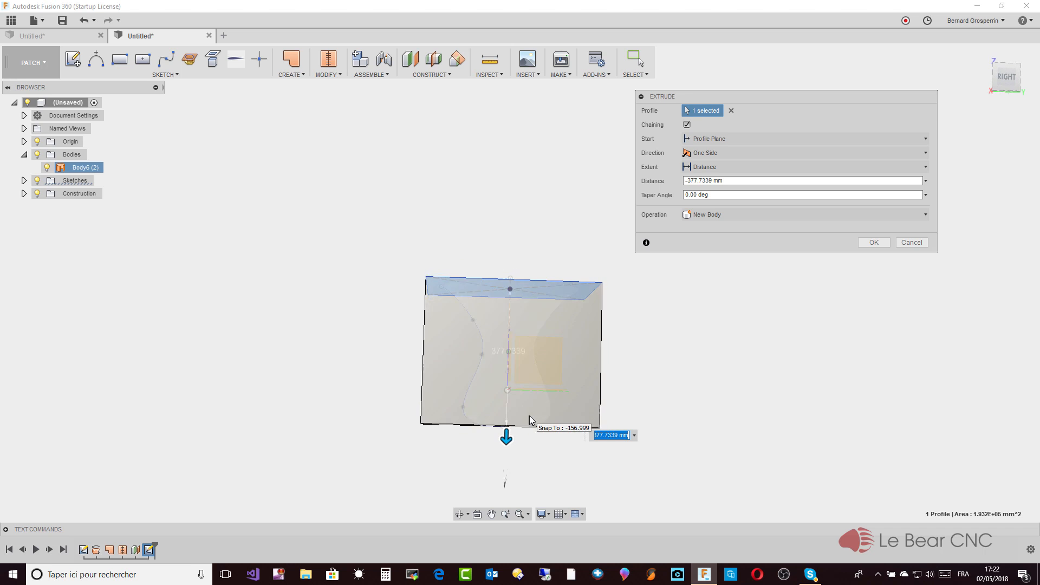
left_click_drag(506, 437, 503, 444)
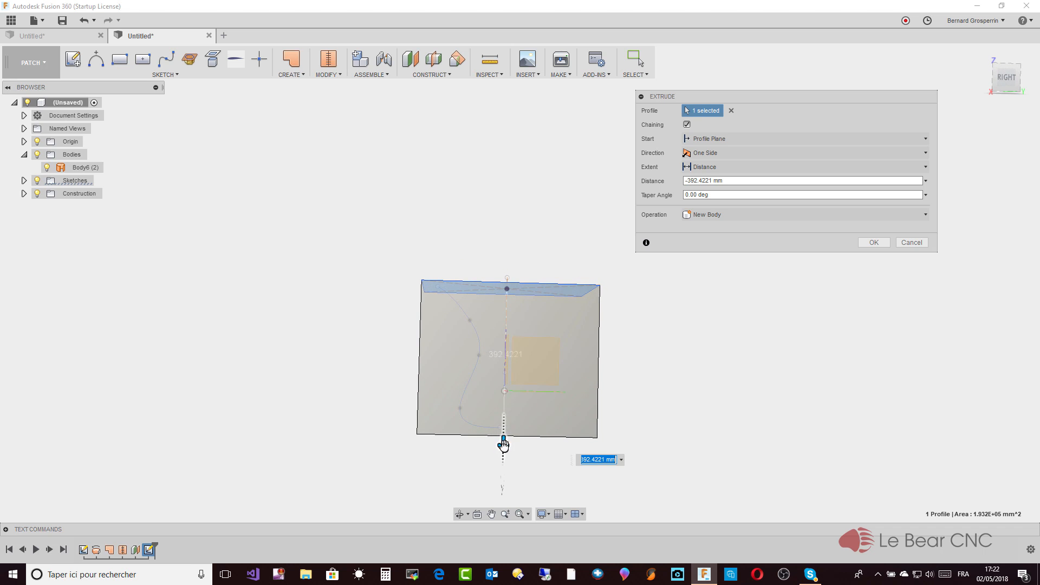
left_click(870, 244)
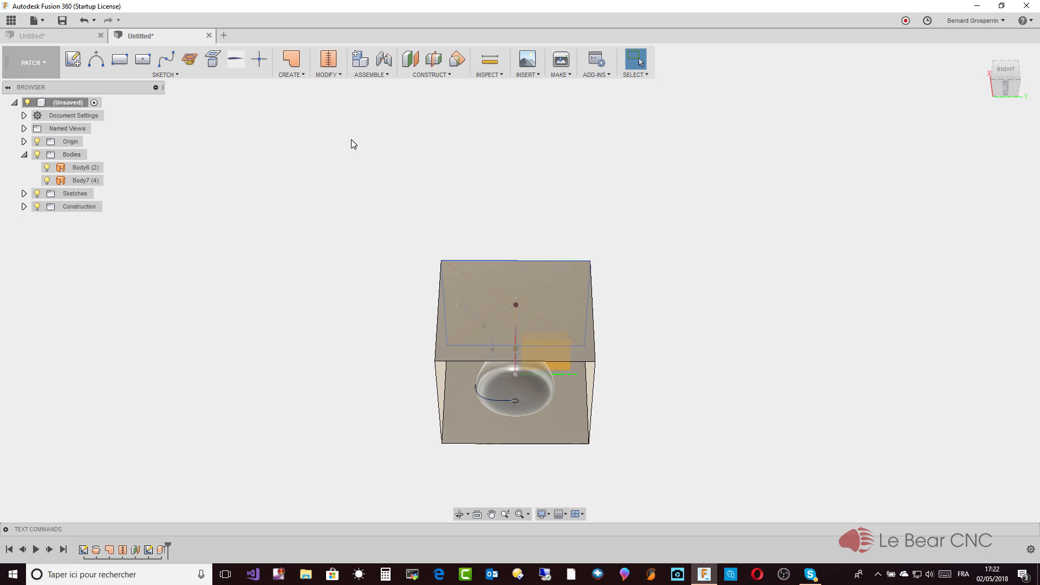
Step: Patch the open bottom of the extruded box as a new body with Connected (G0) edges
left_click(291, 59)
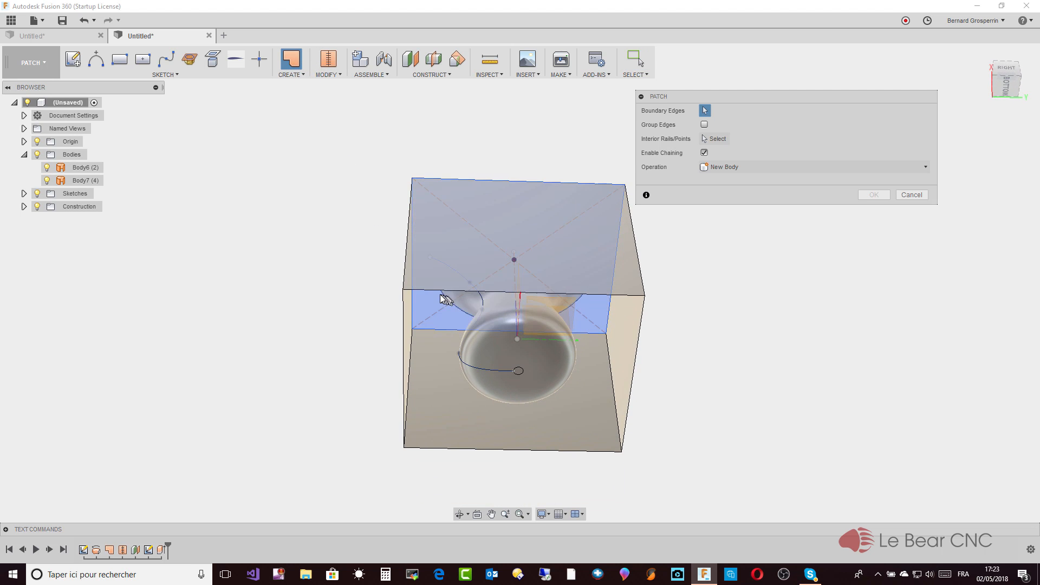
left_click(437, 290)
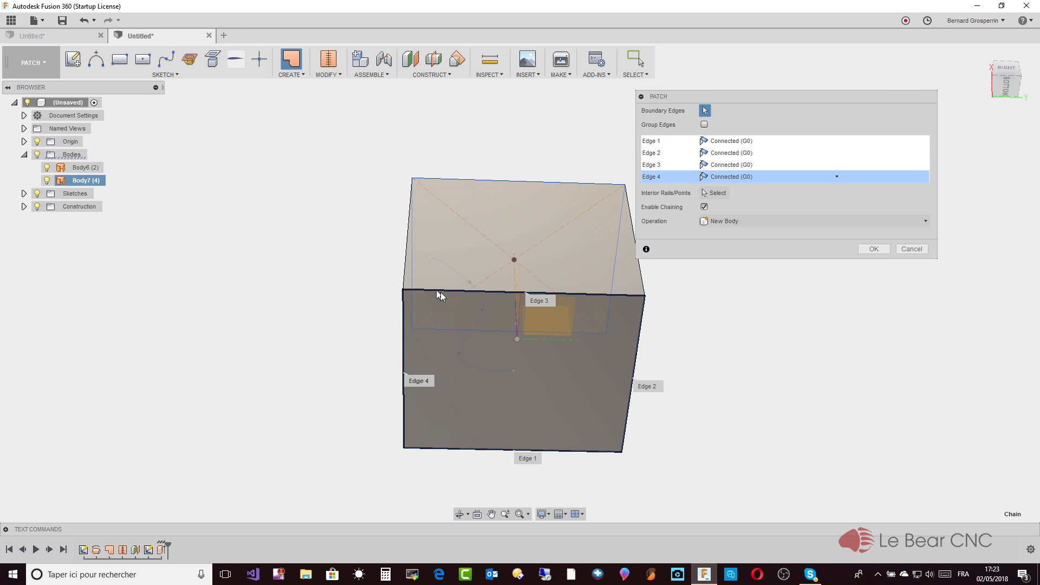
left_click(874, 249)
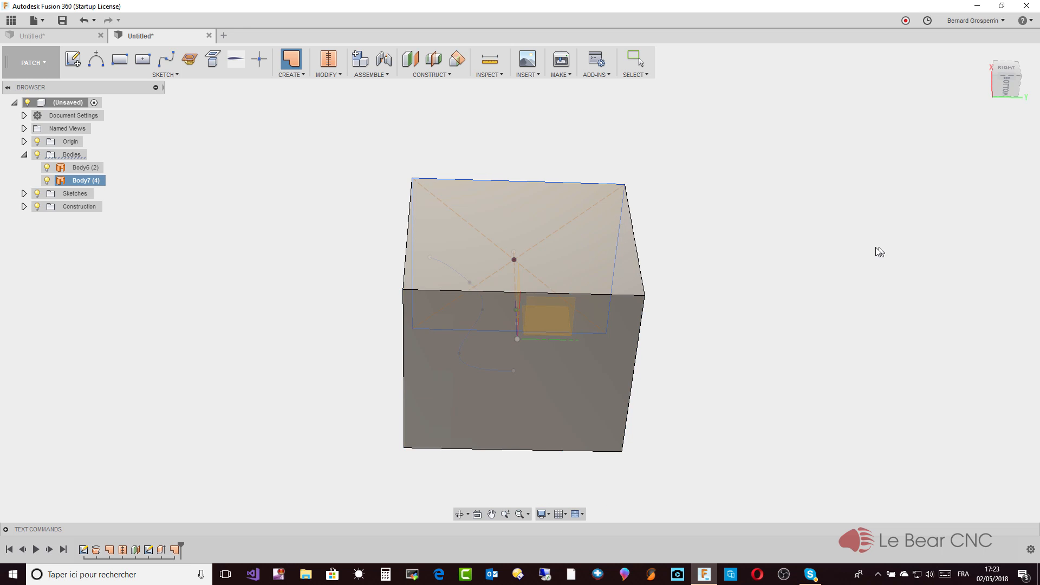
Step: Stitch the bottom patch and the box's side surfaces together with a 1 mm tolerance
middle_click_drag(876, 250, 313, 72, "shift")
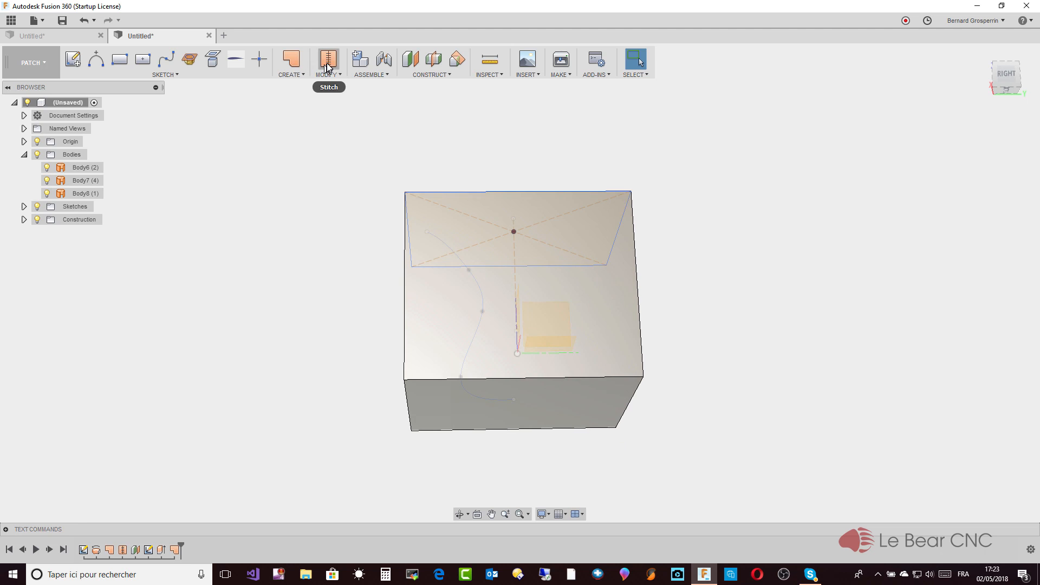
left_click(328, 61)
middle_click_drag(335, 117, 431, 315, "shift")
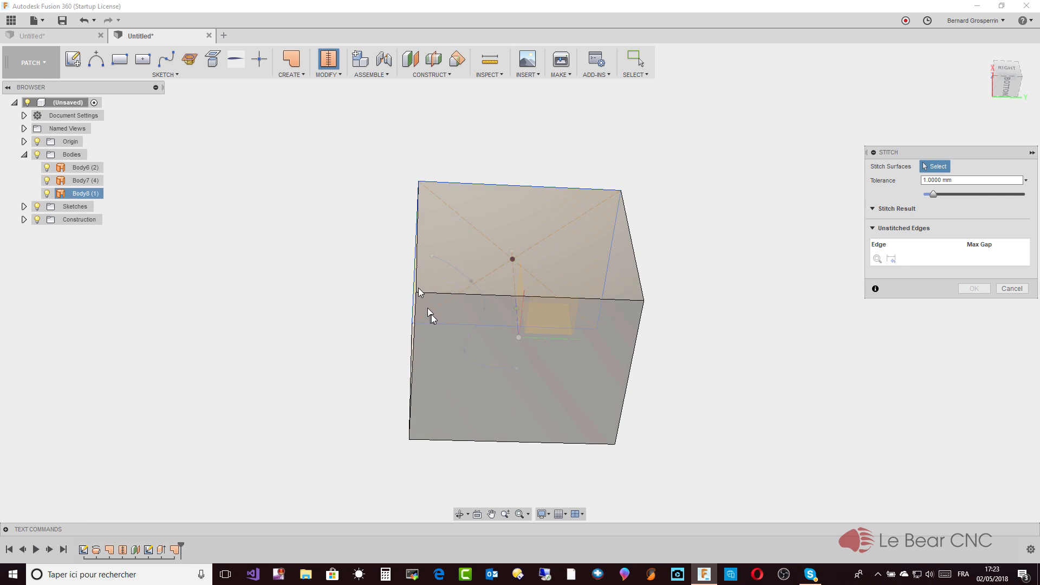
left_click(461, 350)
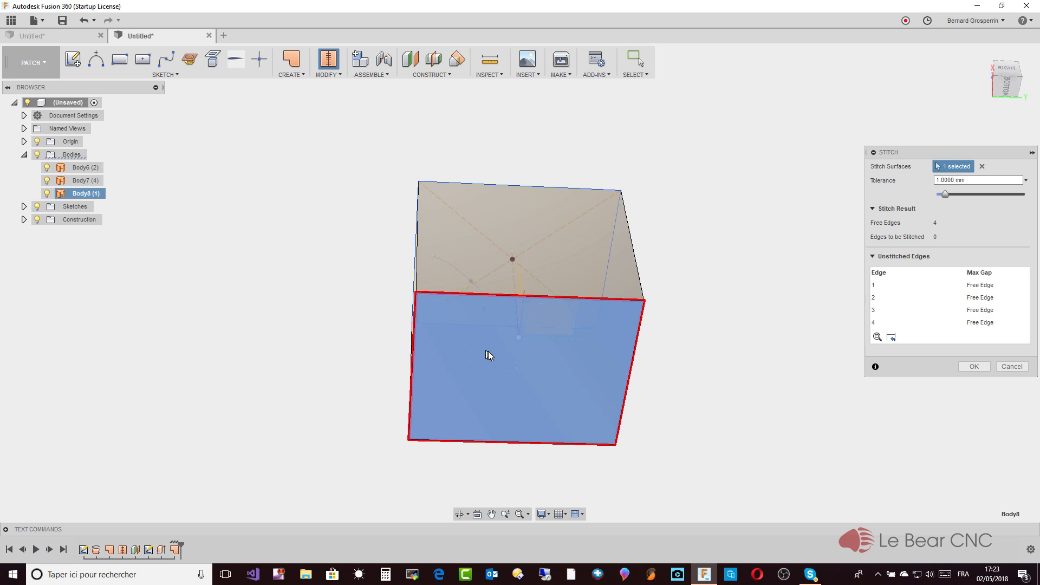
left_click(582, 263)
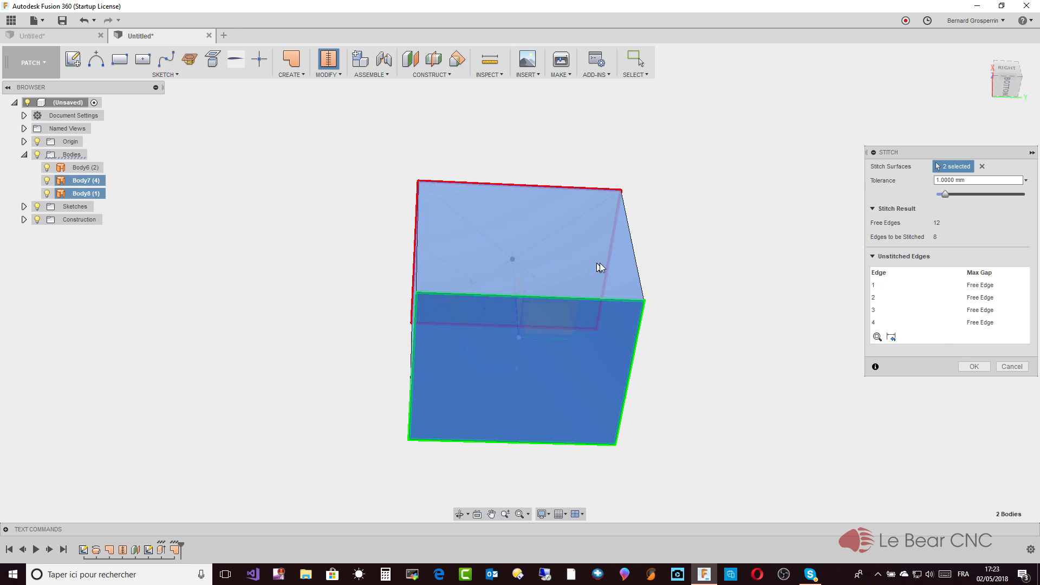
left_click(973, 366)
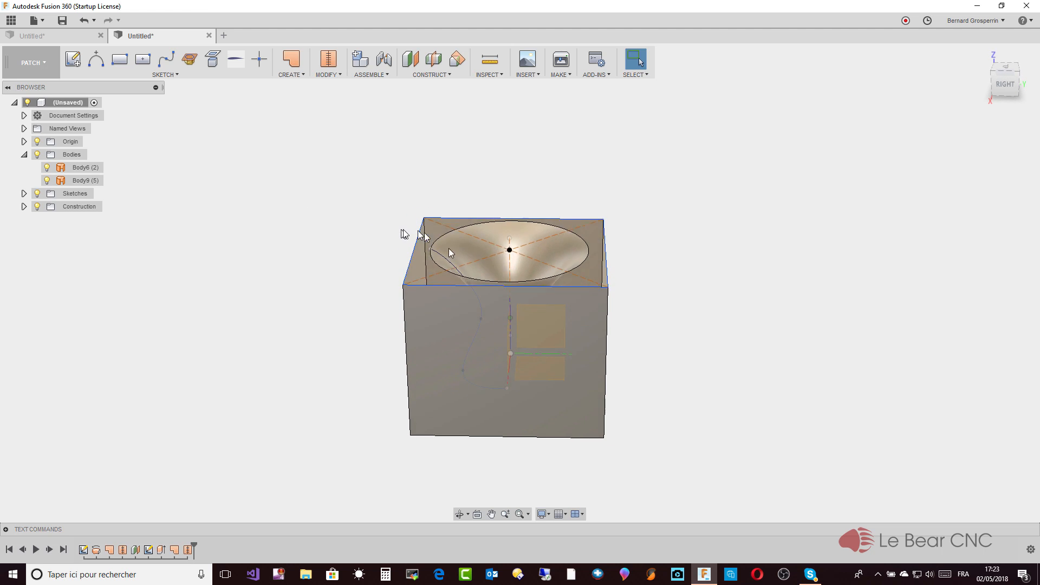
Step: Expand the construction planes group and start a Boundary Fill
left_click(24, 206)
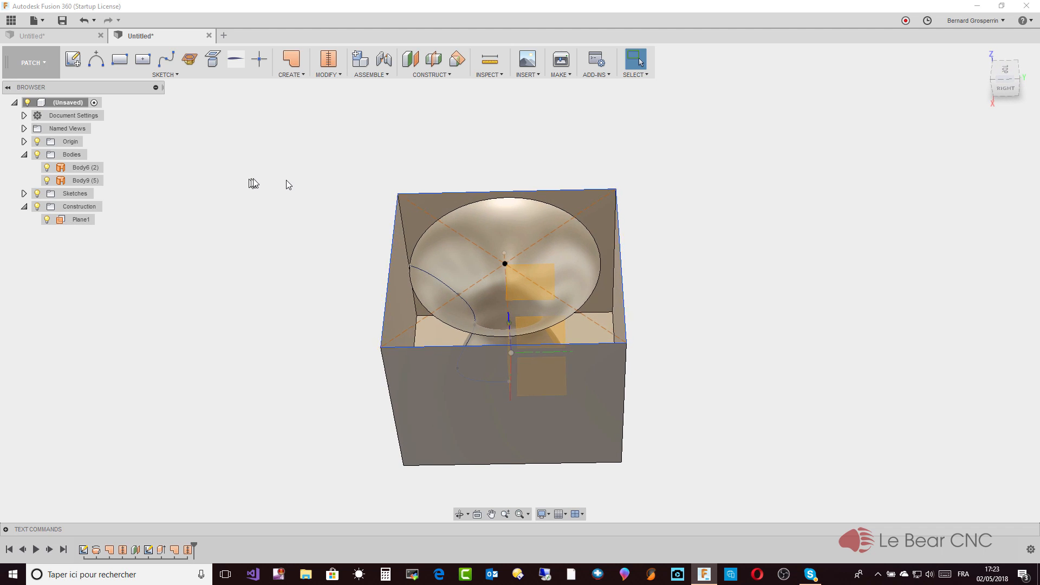
left_click(305, 76)
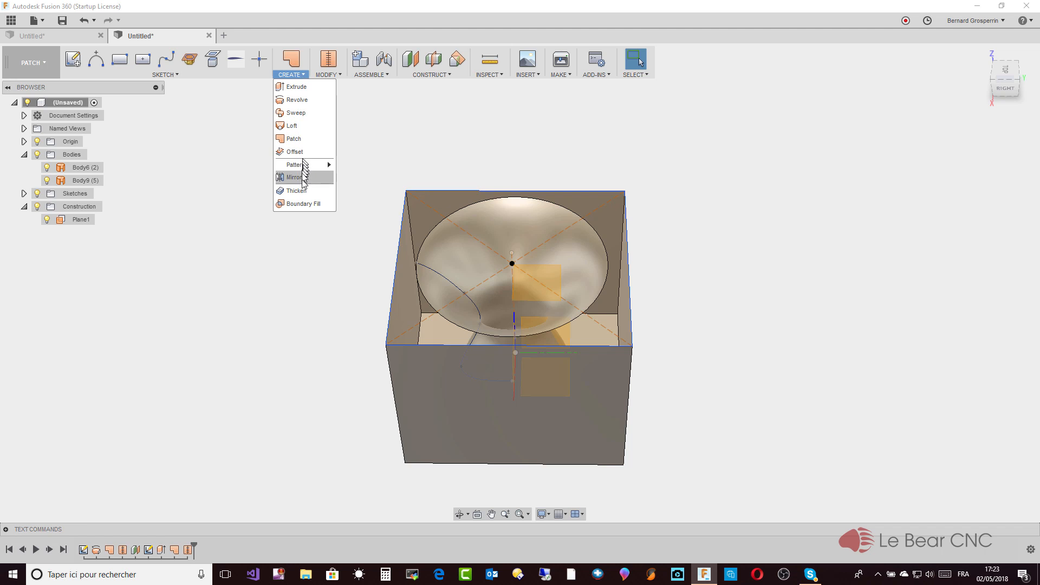
left_click(300, 205)
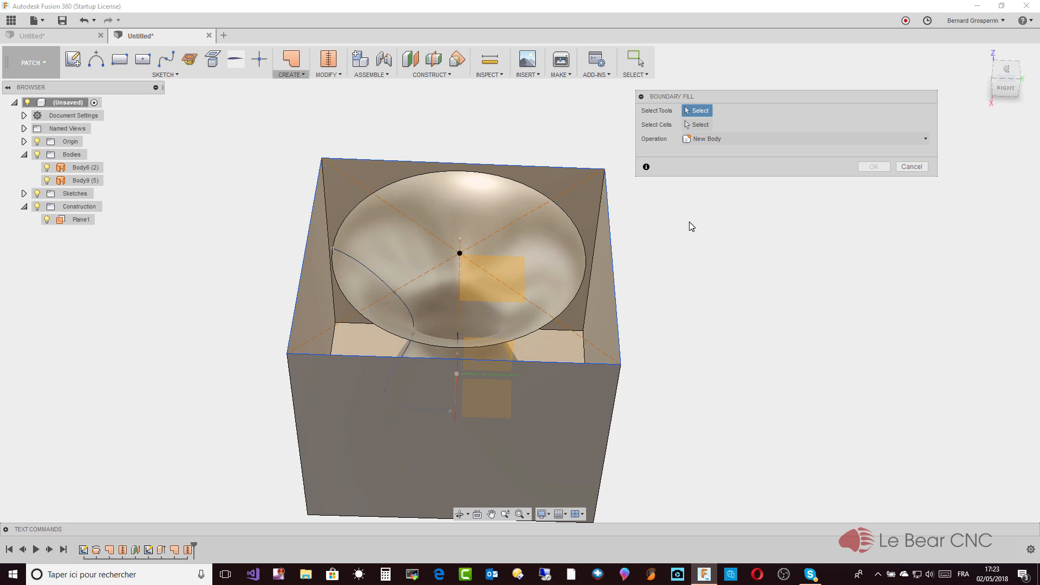
left_click(584, 376)
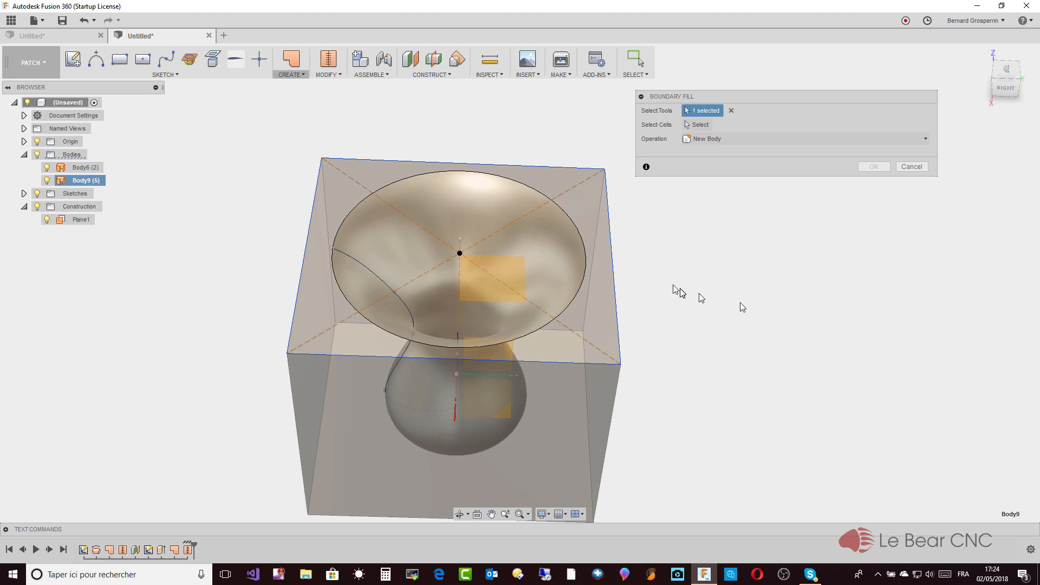
left_click(570, 255)
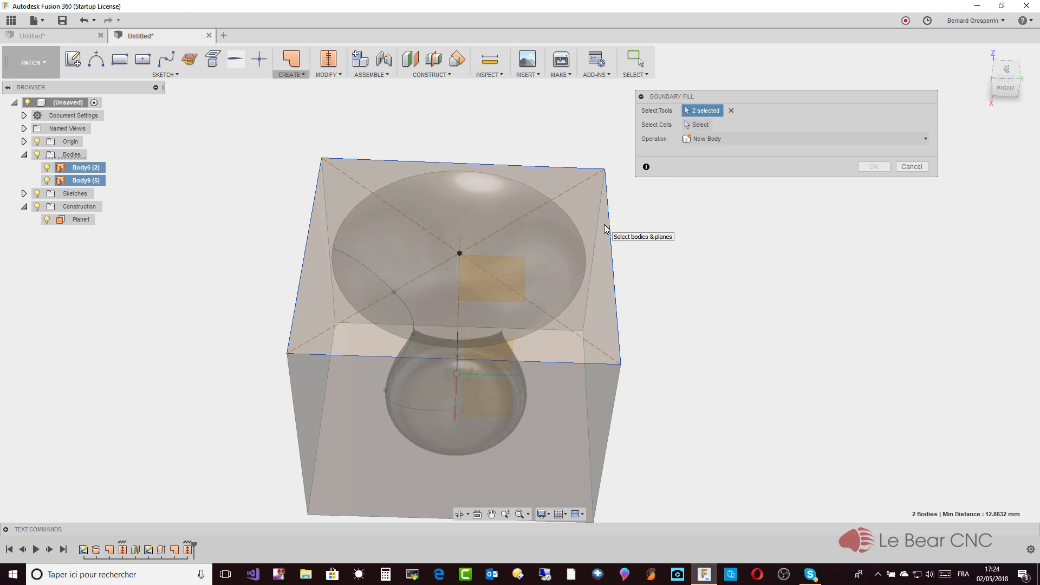
left_click(490, 281)
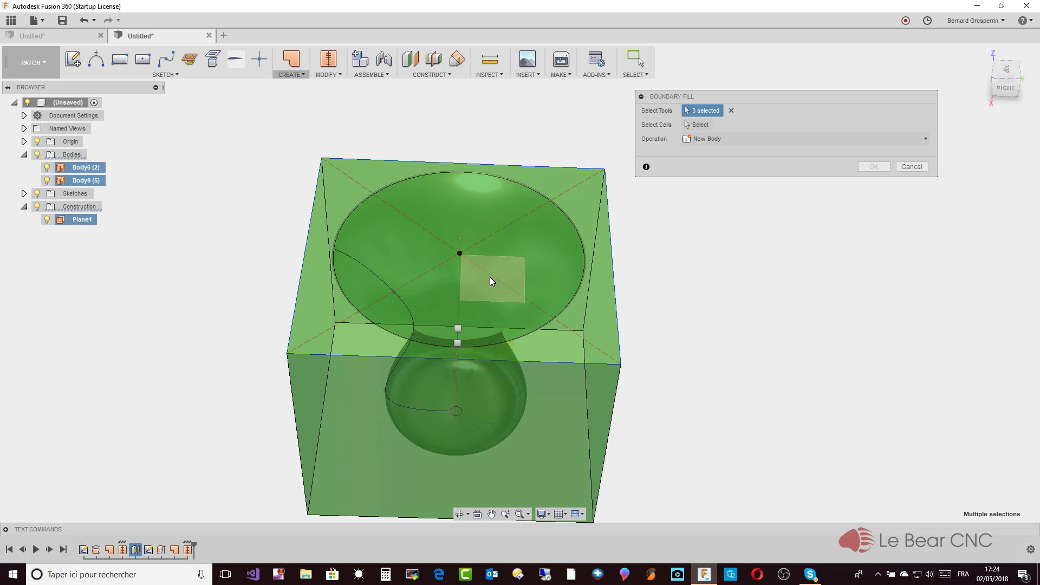
middle_click_drag(489, 278, 758, 196, "shift")
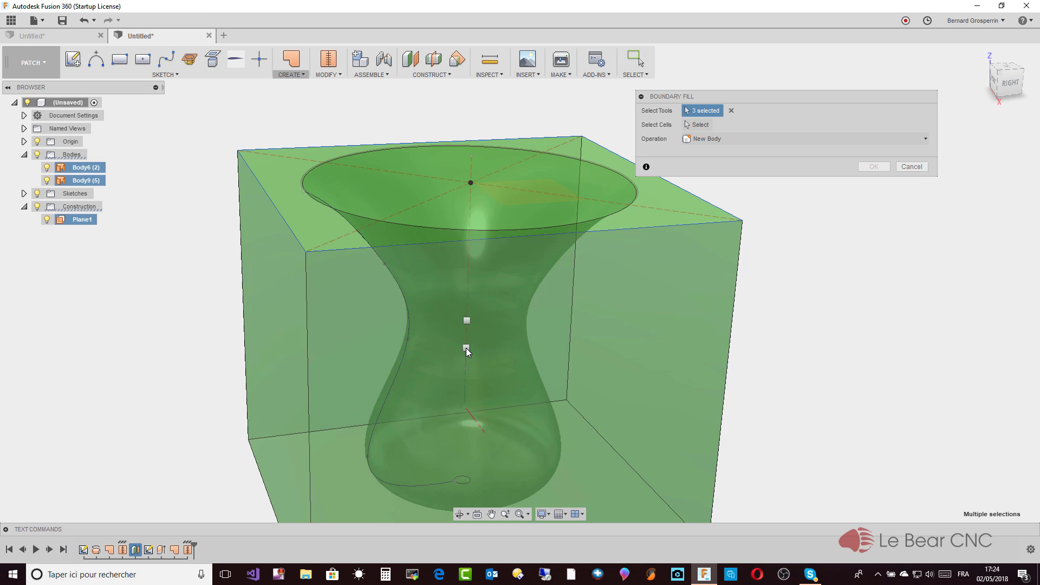
left_click(466, 349)
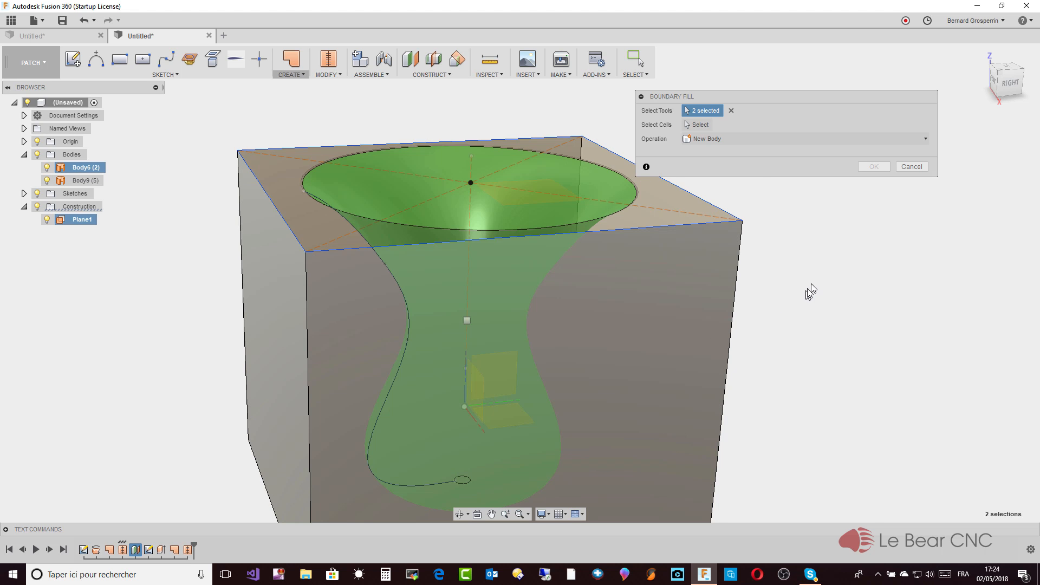
middle_click_drag(816, 285, 848, 241, "shift")
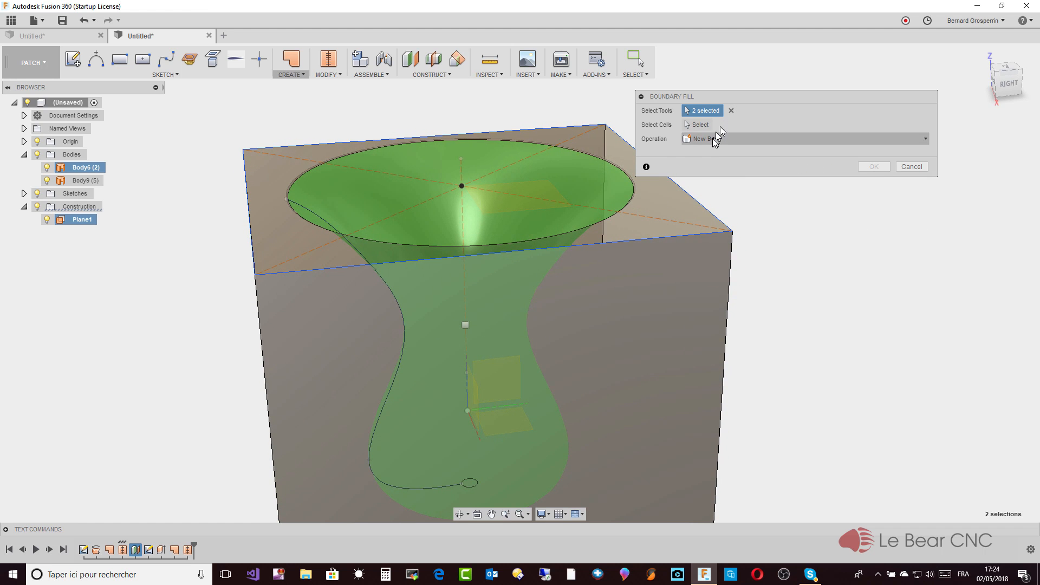
left_click(730, 111)
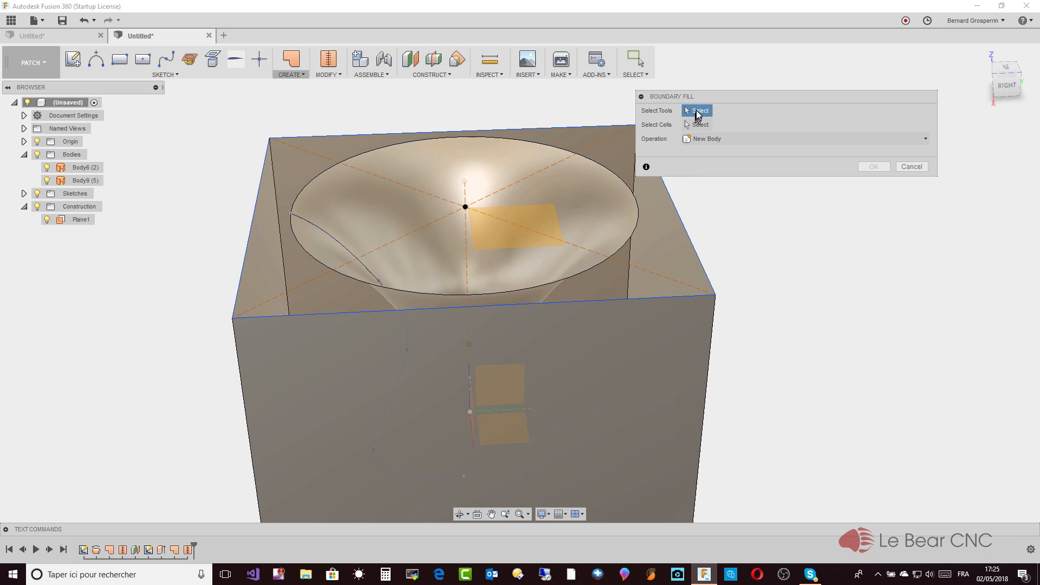
Step: Boundary-fill the cell between the vase and the box as a new body, using both surface bodies and the rim-level plane as tools
left_click(644, 363)
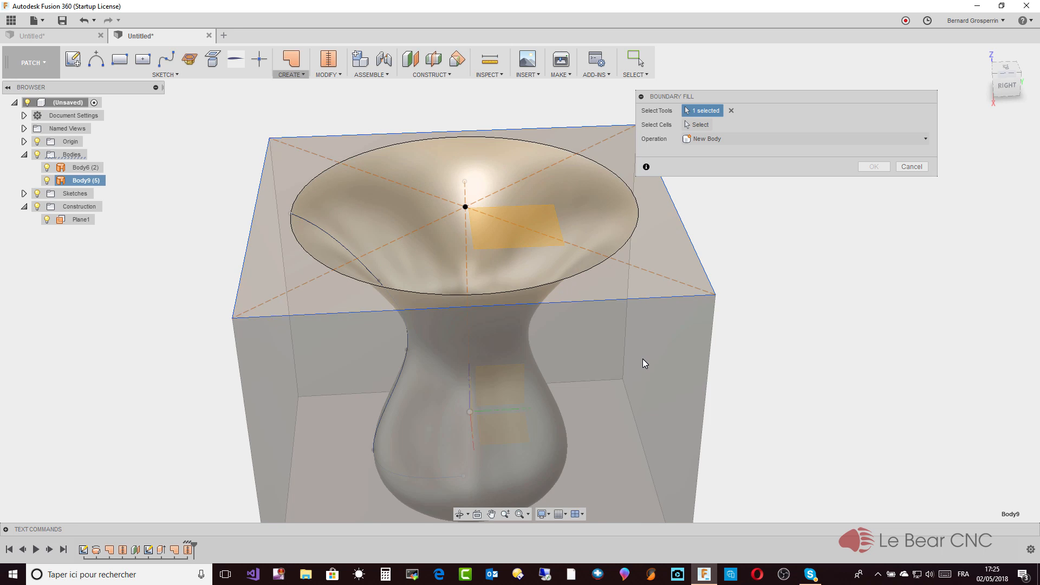
left_click(628, 237)
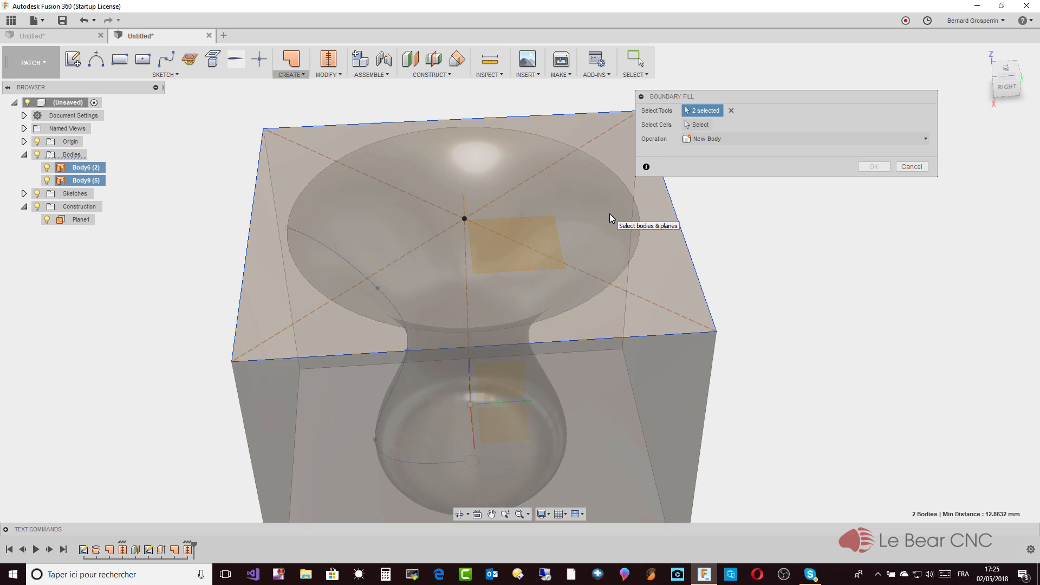
left_click(550, 236)
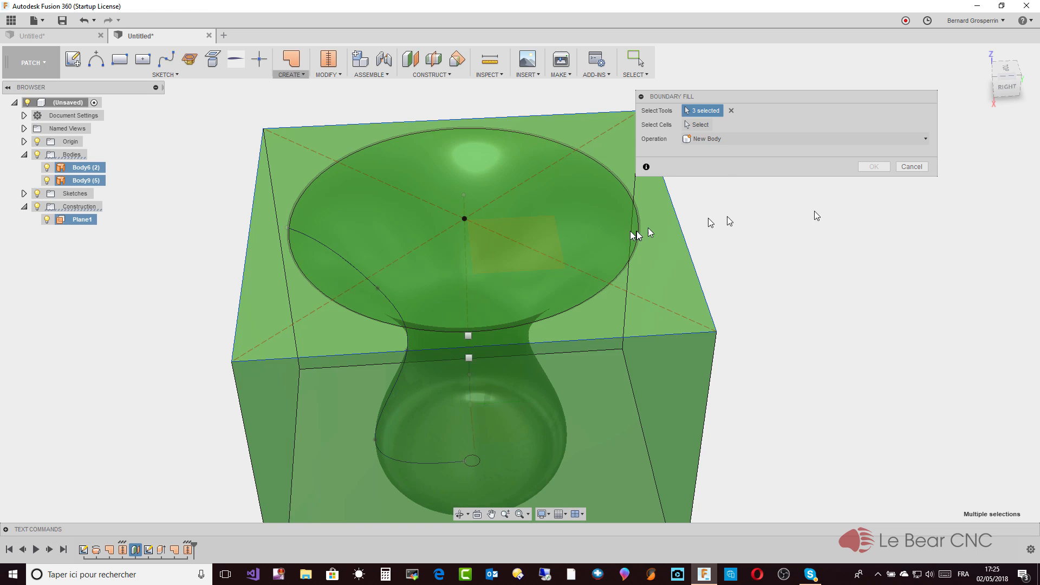
left_click(703, 125)
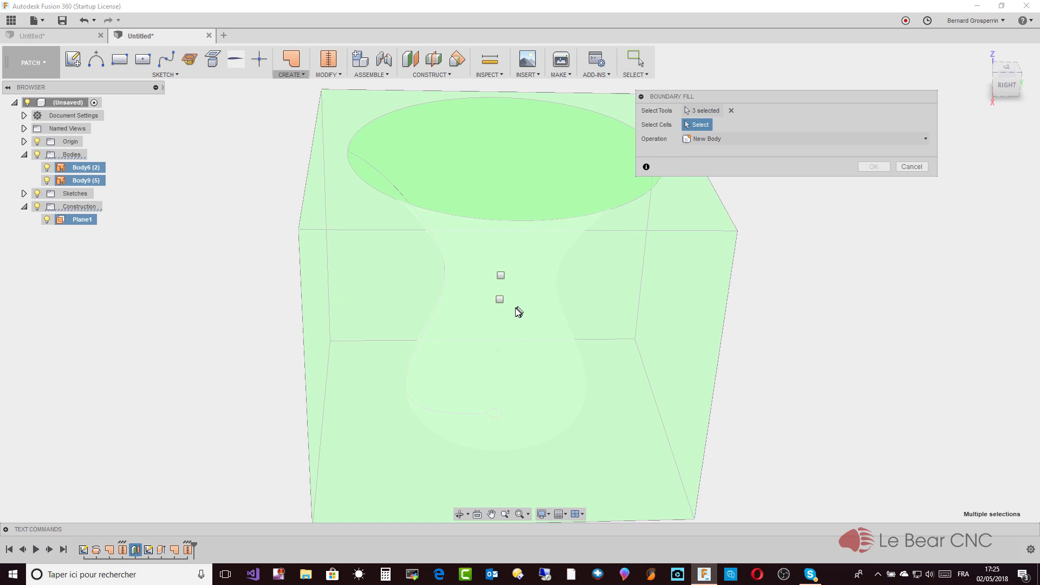
left_click(499, 306)
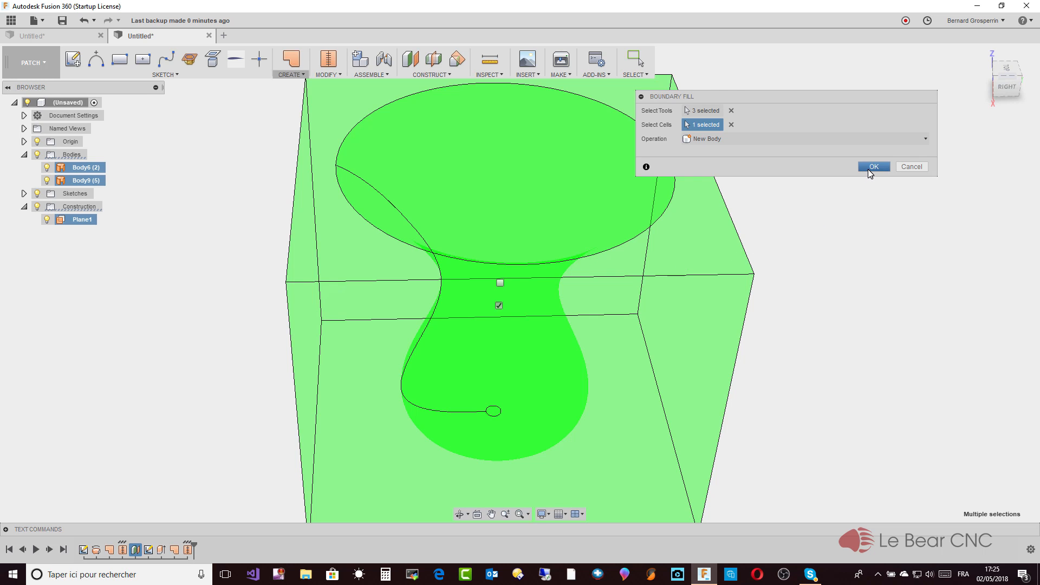
left_click(873, 167)
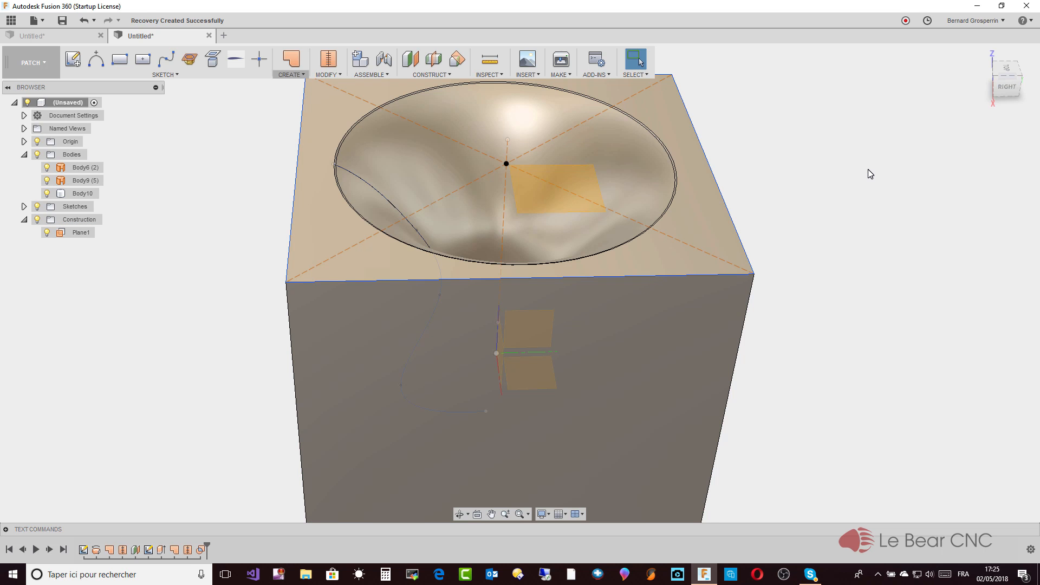
Step: Hide the vase and box surface bodies, leaving the filled block shown, and inspect its cavity
middle_click_drag(868, 169, 437, 247, "shift")
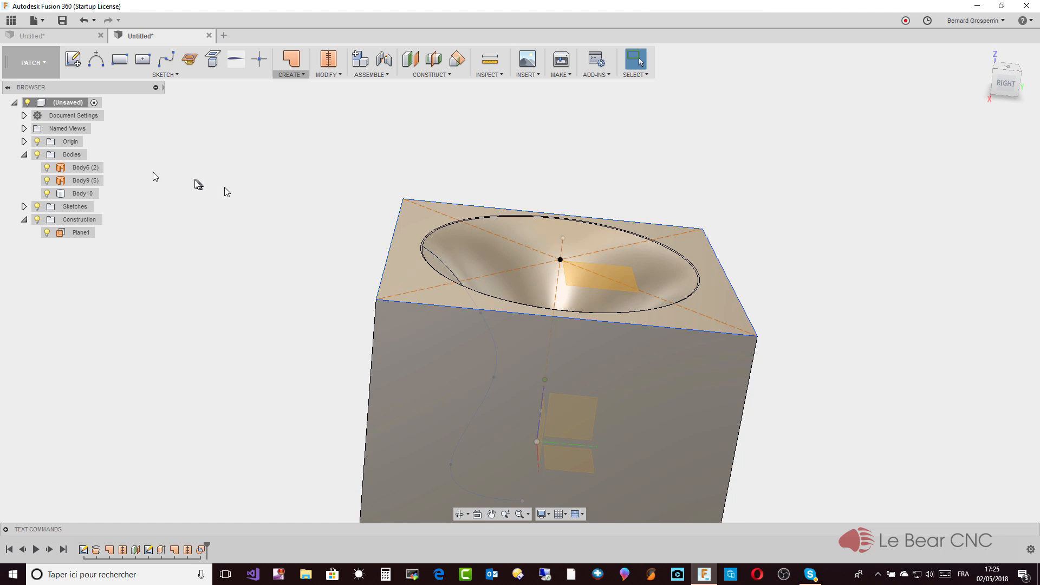
left_click(49, 181)
left_click(47, 181)
left_click(47, 168)
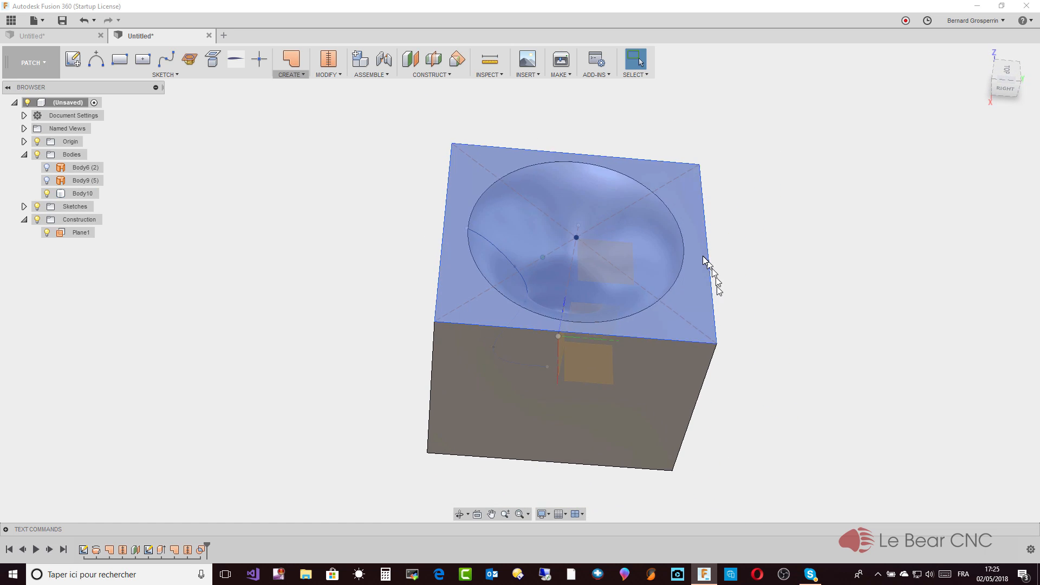
left_click(586, 349)
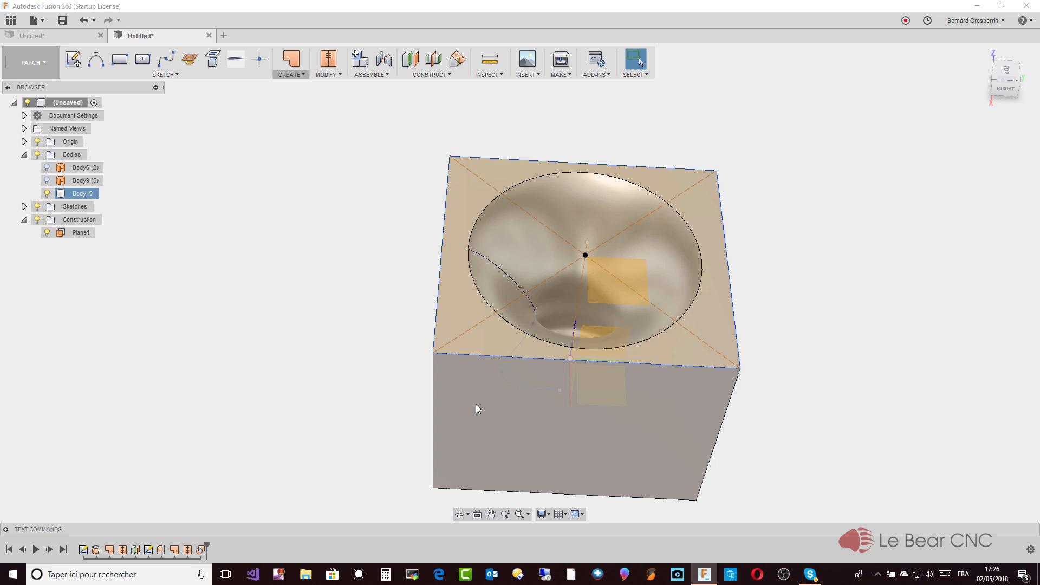
scroll(476, 404, "down", 1)
scroll(401, 440, "down", 2)
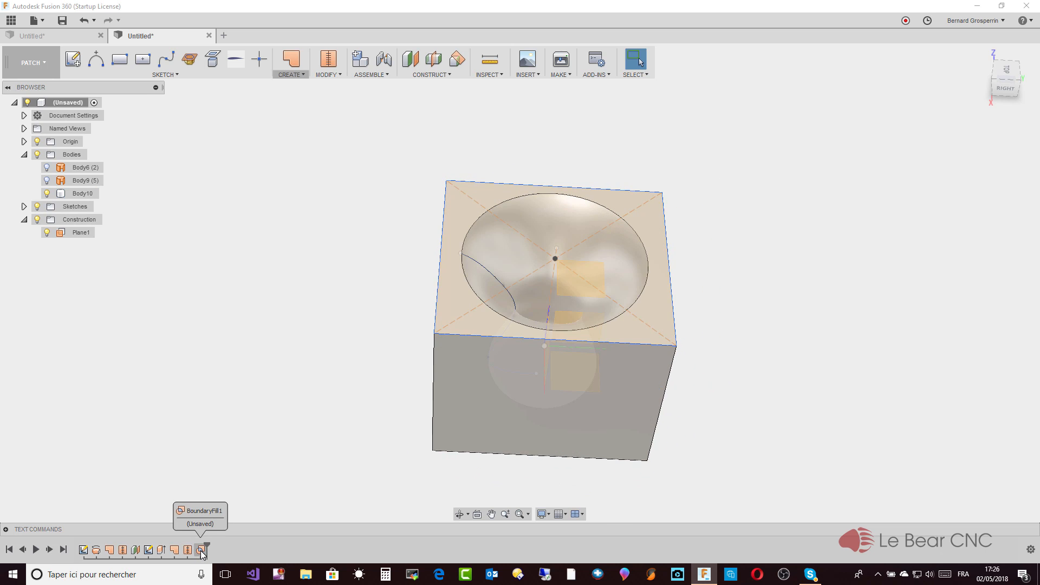
Step: Edit the boundary fill to keep the vase's interior cell instead of the surrounding block, and inspect the solid vase
left_click(201, 551)
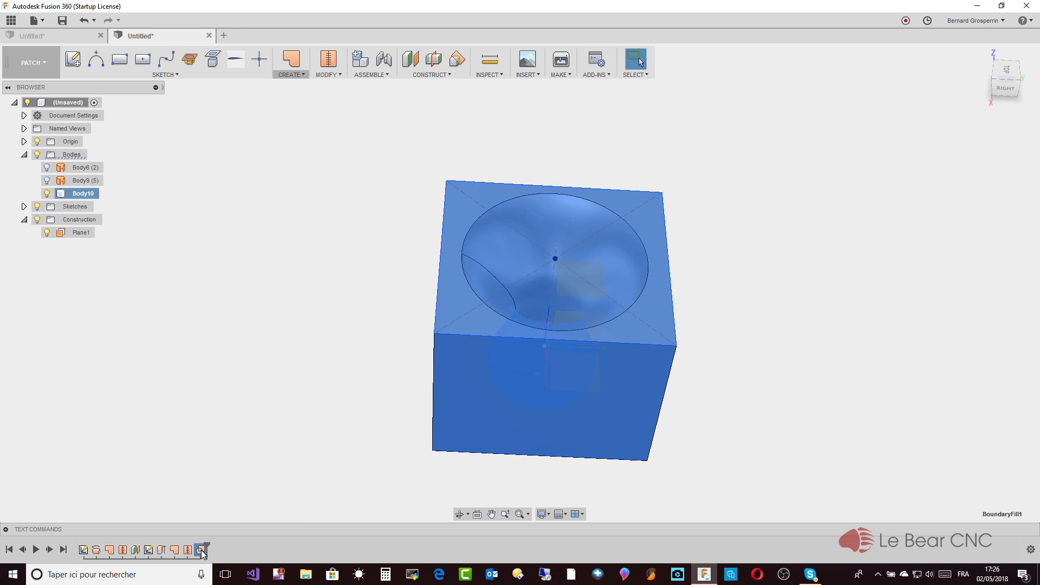
right_click(200, 550)
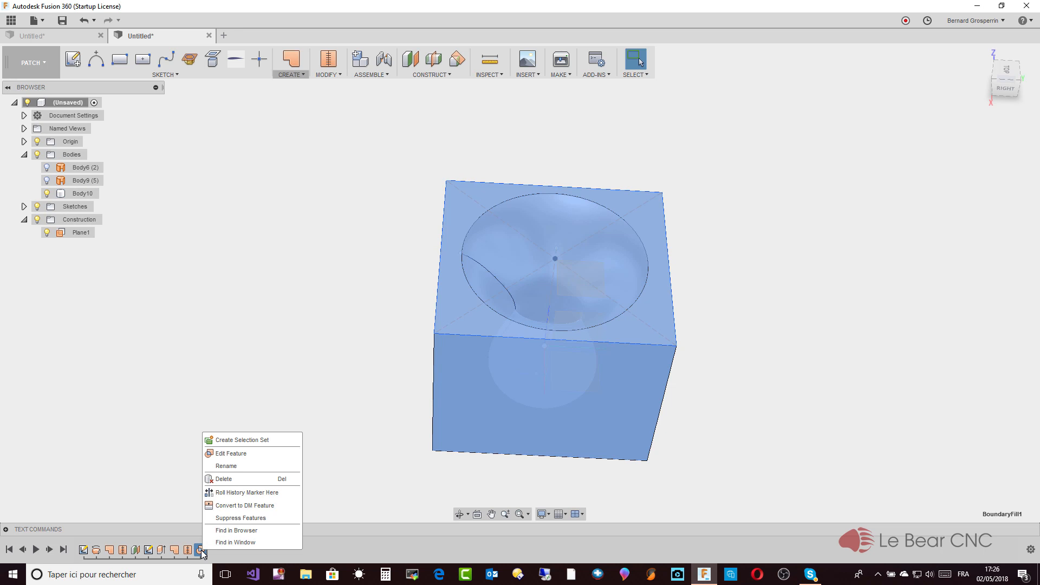
left_click(232, 454)
middle_click_drag(534, 364, 542, 277, "shift")
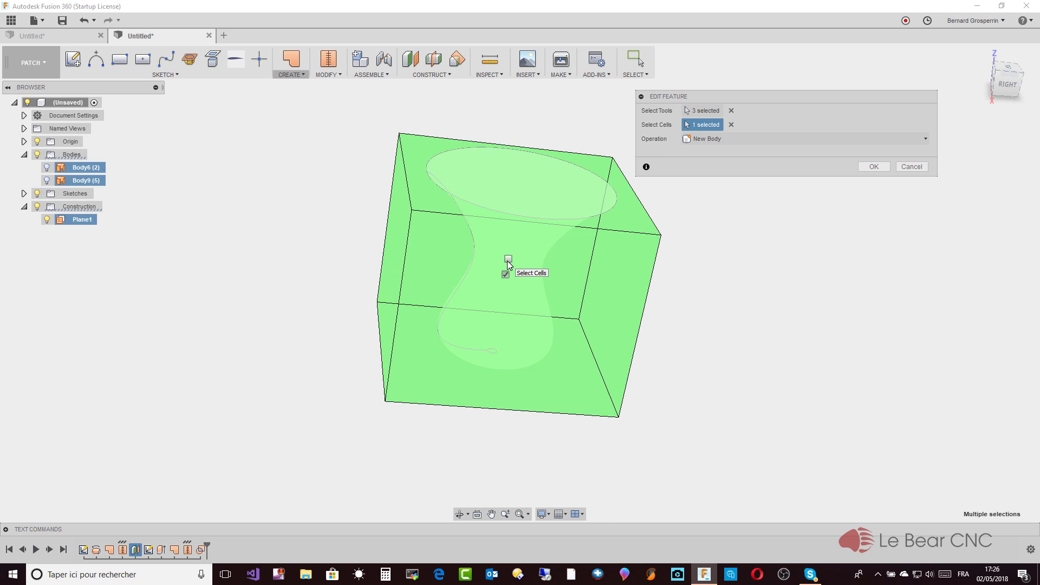
left_click(508, 258)
left_click(506, 274)
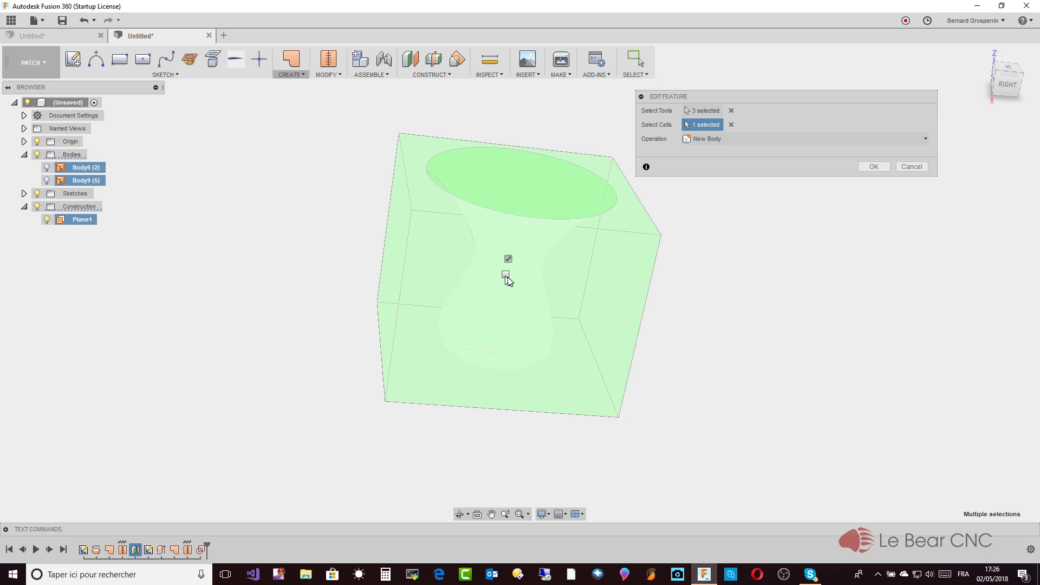
middle_click_drag(679, 156, 873, 209, "shift")
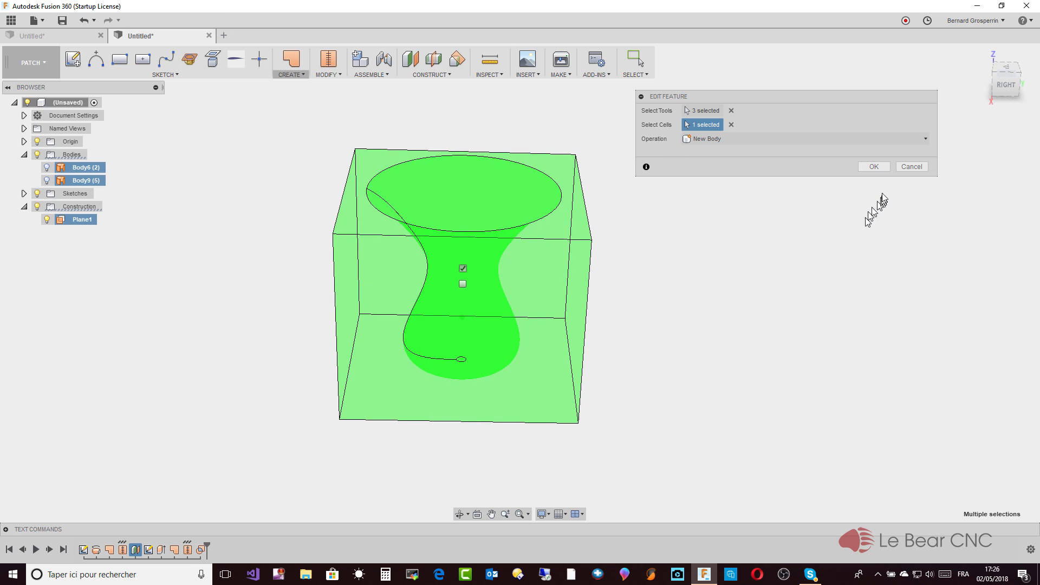
left_click(873, 166)
middle_click_drag(876, 168, 477, 316, "shift")
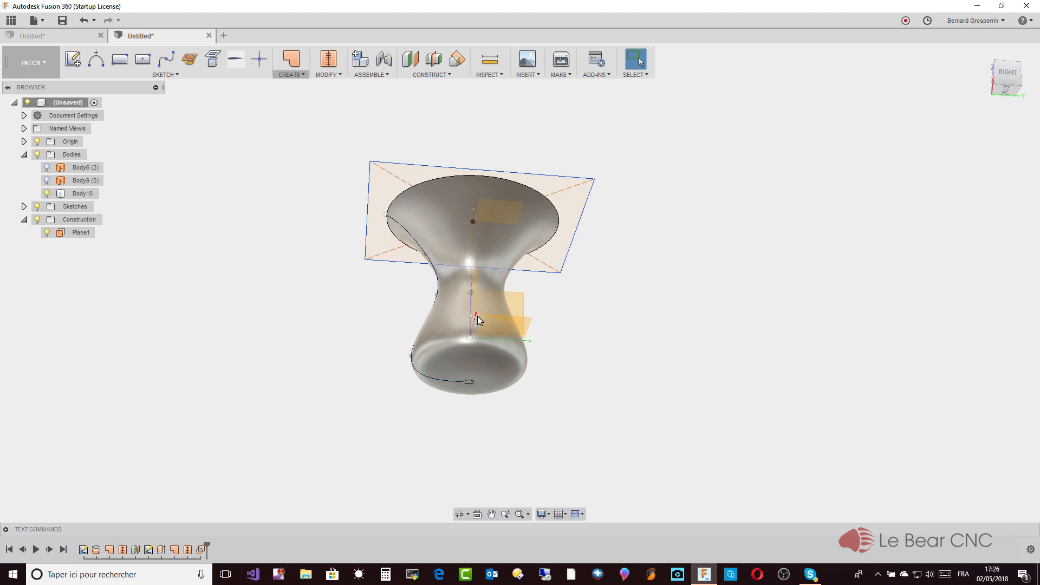
left_click(477, 318)
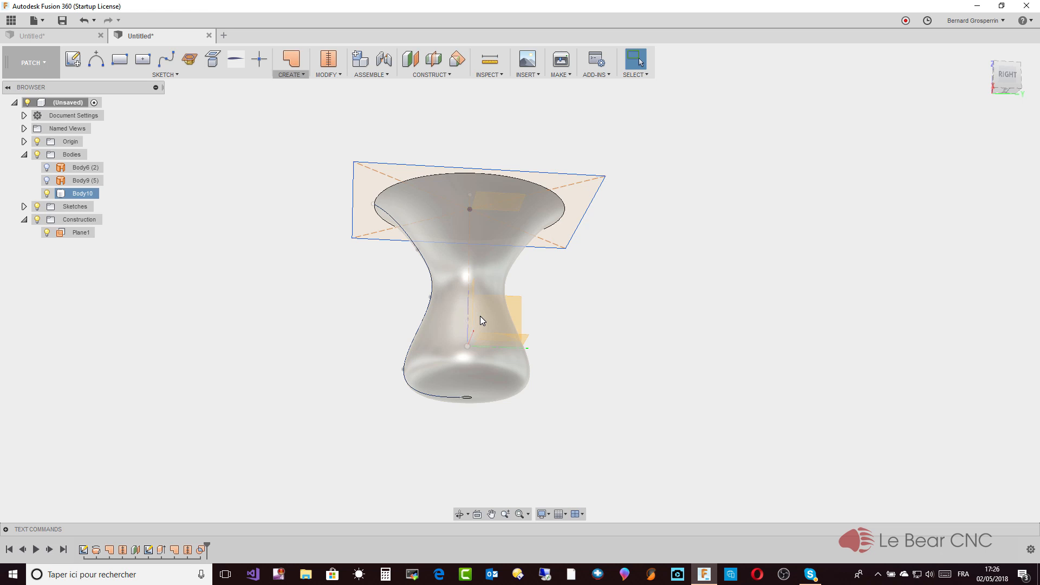
middle_click_drag(482, 316, 481, 281, "shift")
left_click(415, 302)
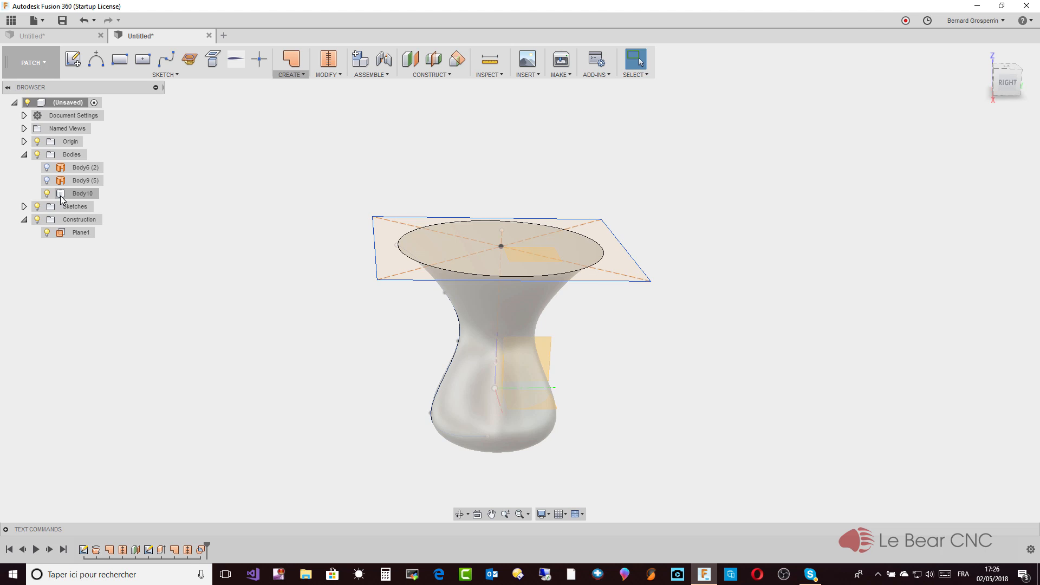
Step: Edit the boundary fill to keep the cell surrounding the vase instead of the vase's interior
left_click(201, 550)
right_click(200, 550)
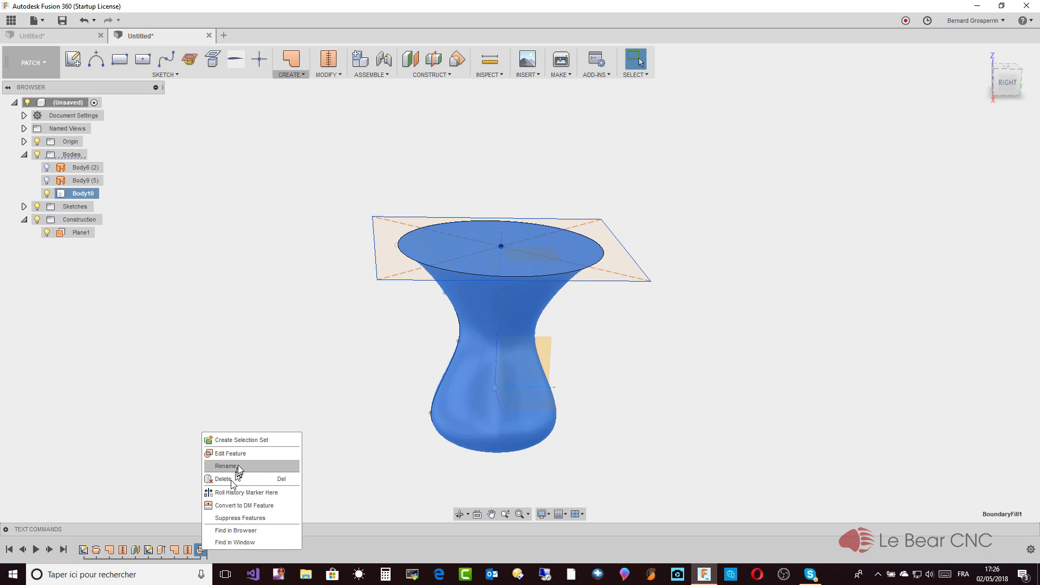
left_click(230, 453)
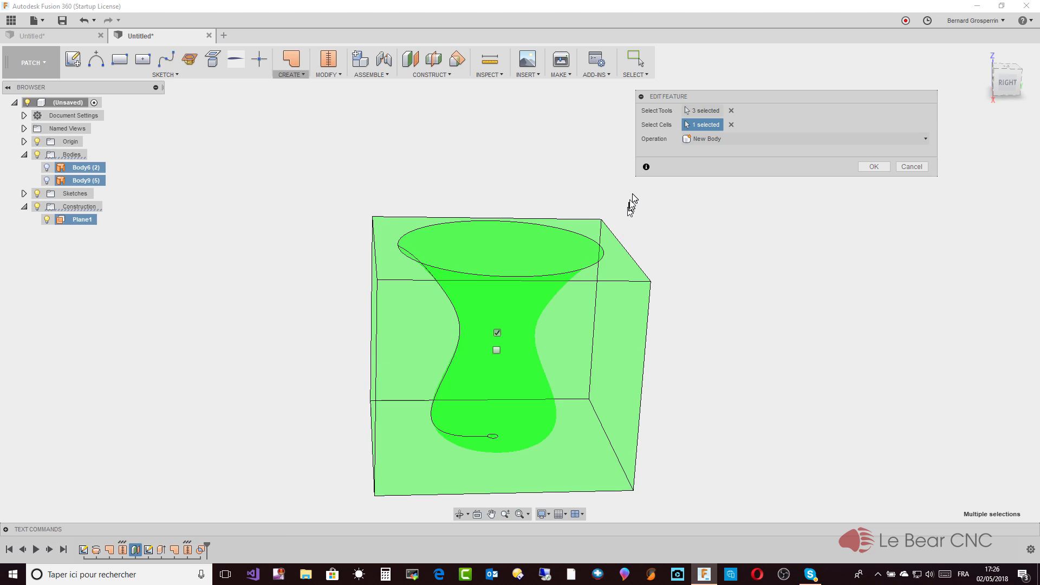
left_click(497, 349)
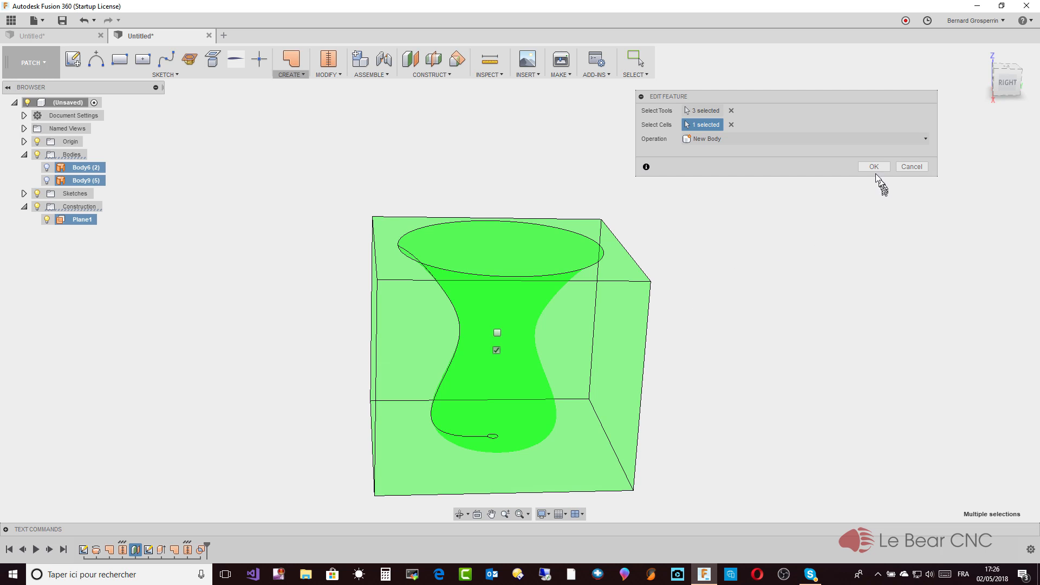
left_click(872, 166)
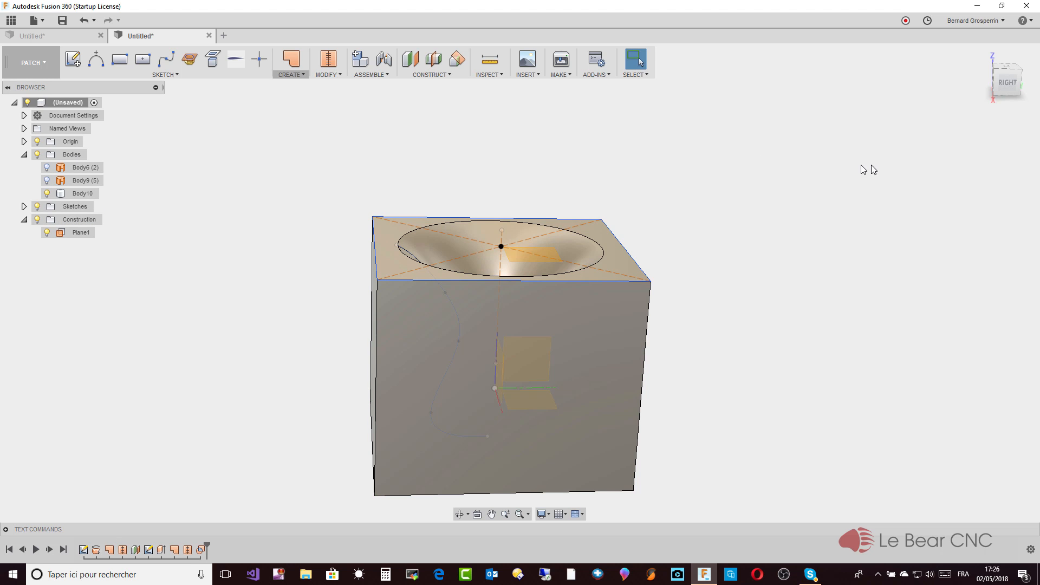
Step: Create a midplane between two opposite vertical side faces of the block
left_click(93, 198)
middle_click_drag(317, 356, 487, 222, "shift")
middle_click_drag(384, 387, 509, 445, "shift")
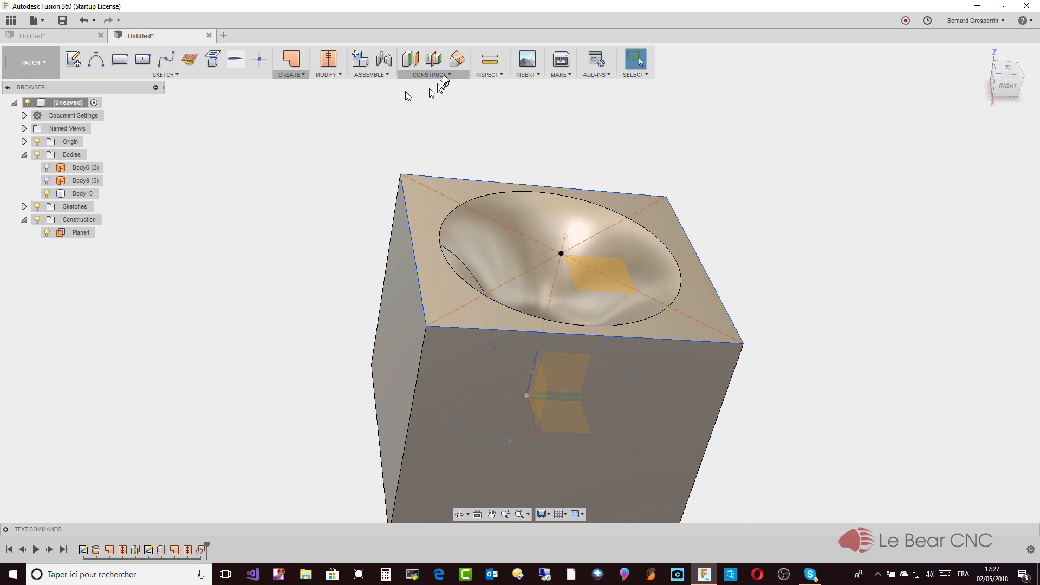
left_click(433, 59)
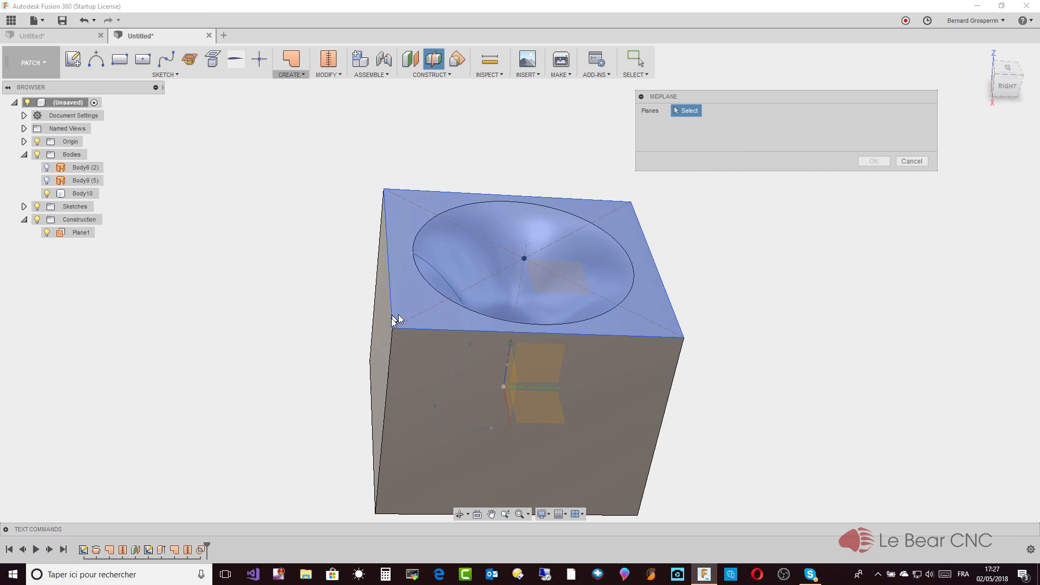
left_click(395, 319)
middle_click_drag(385, 337, 494, 341, "shift")
left_click(629, 327)
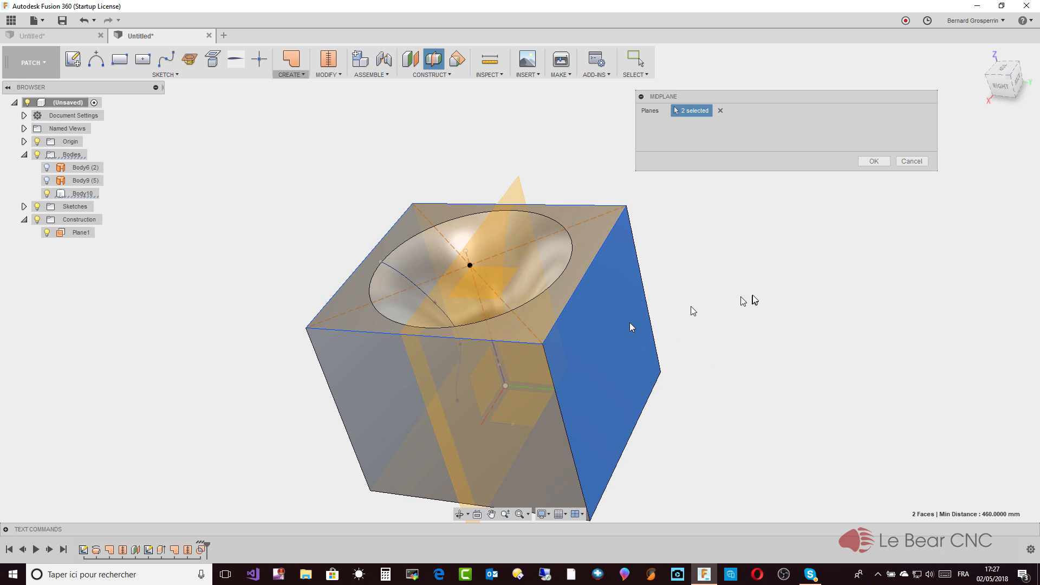
left_click(874, 161)
Step: Split the block body in two with the vertical midplane as the splitting tool
middle_click_drag(592, 203, 507, 237, "shift")
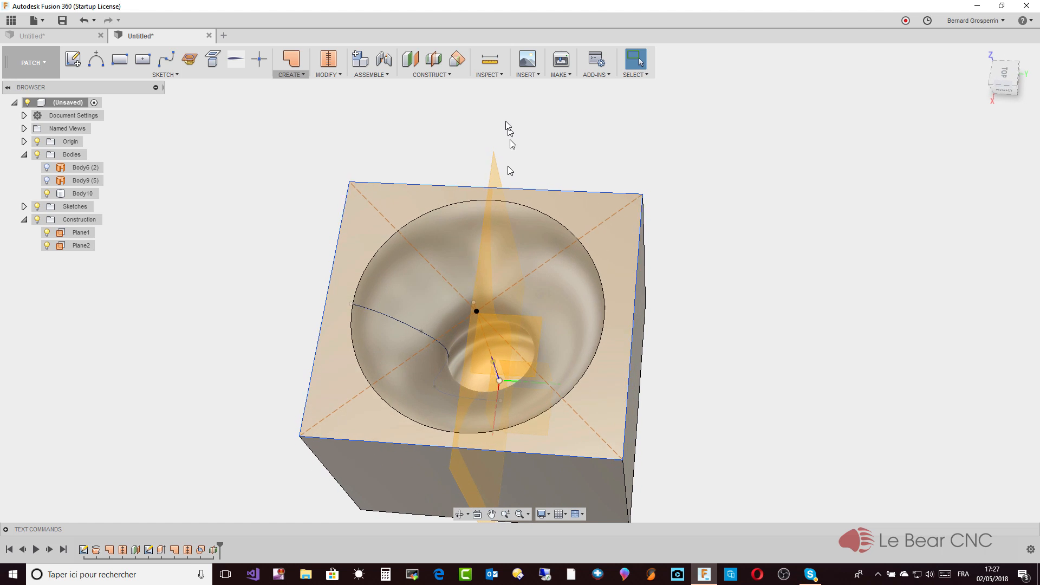
left_click(339, 76)
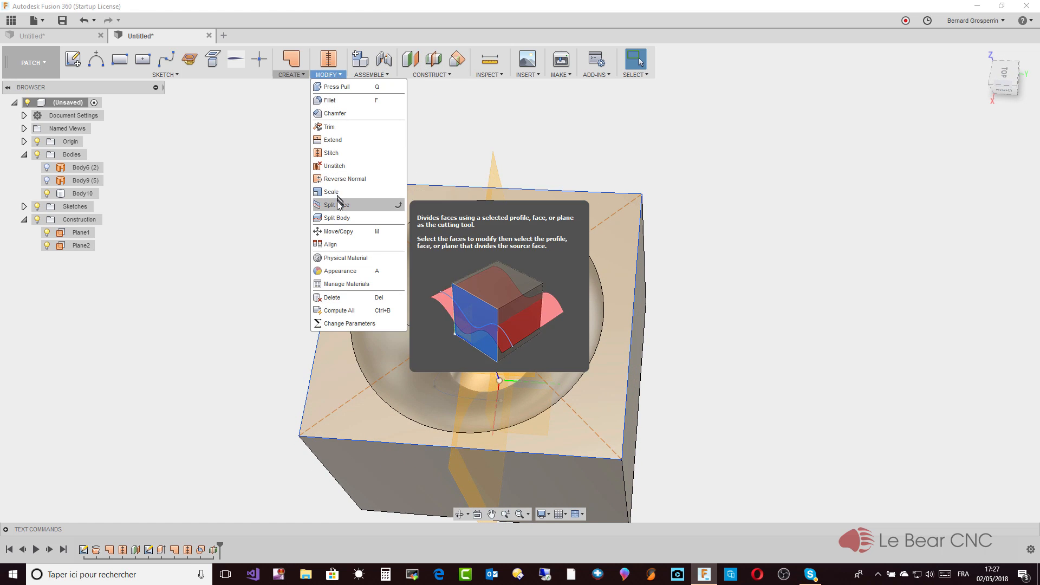
left_click(338, 217)
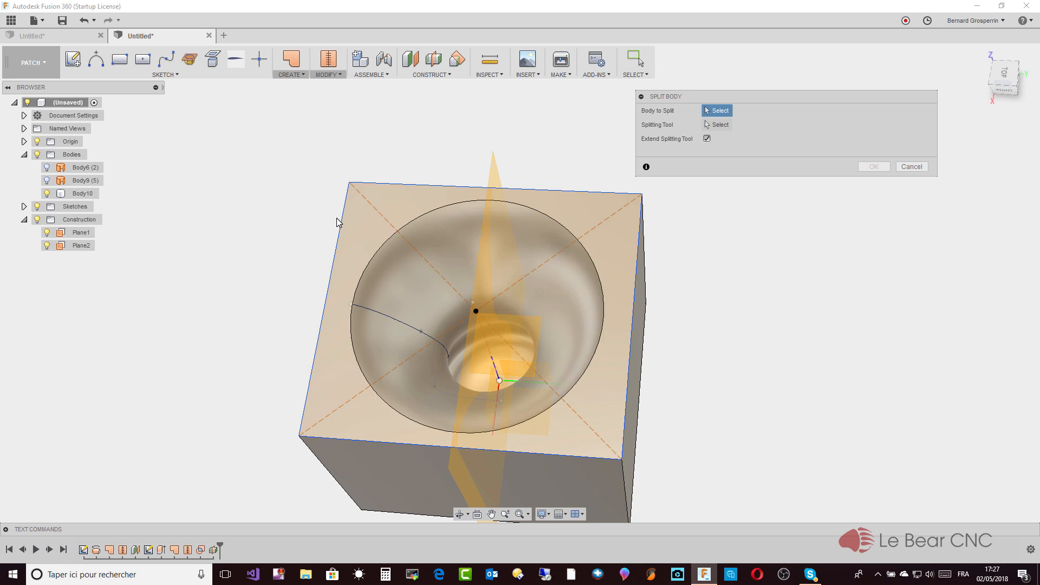
left_click(572, 217)
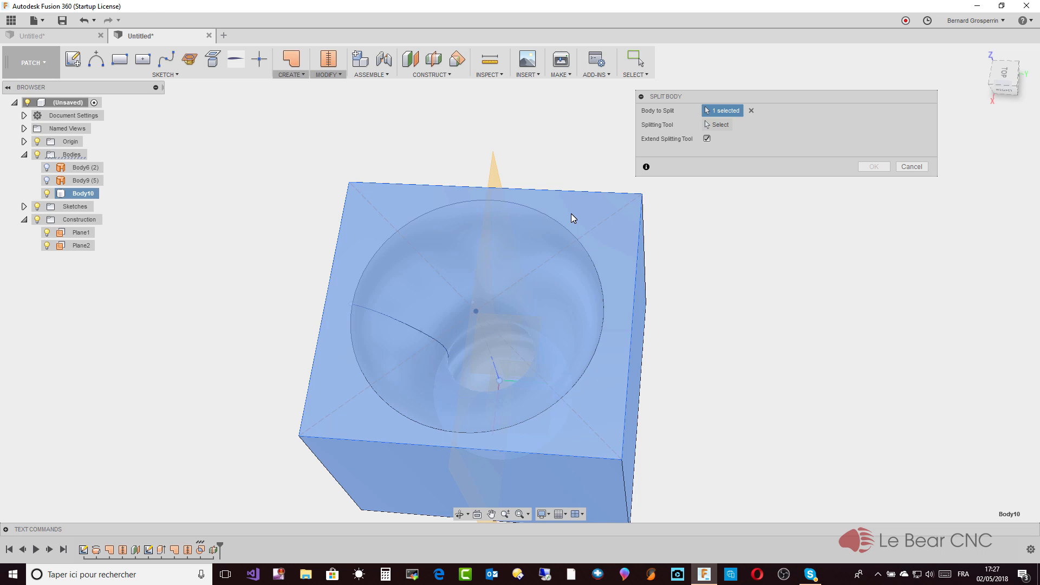
left_click(719, 128)
middle_click_drag(704, 136, 497, 189, "shift")
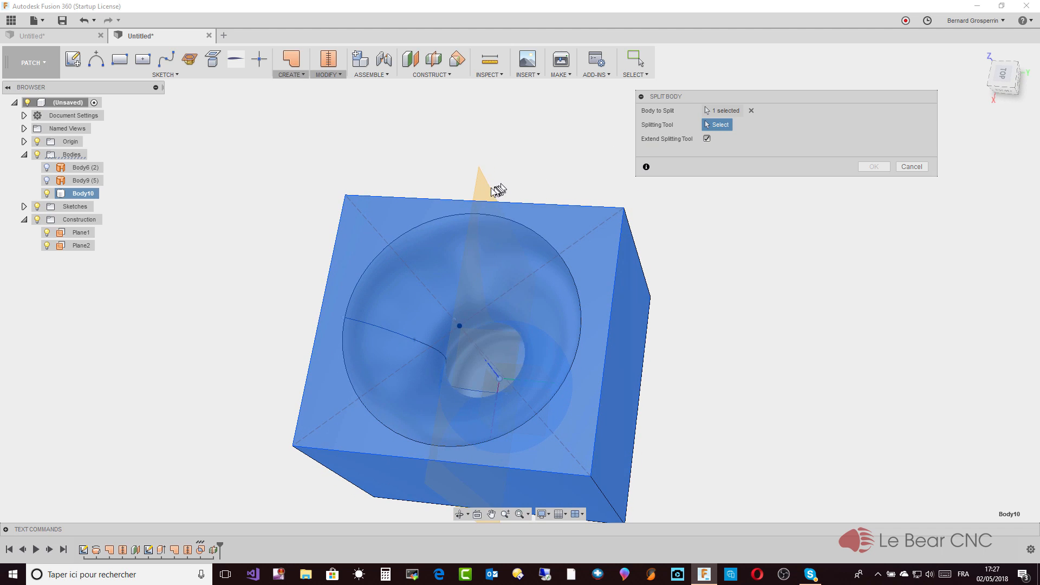
left_click(483, 193)
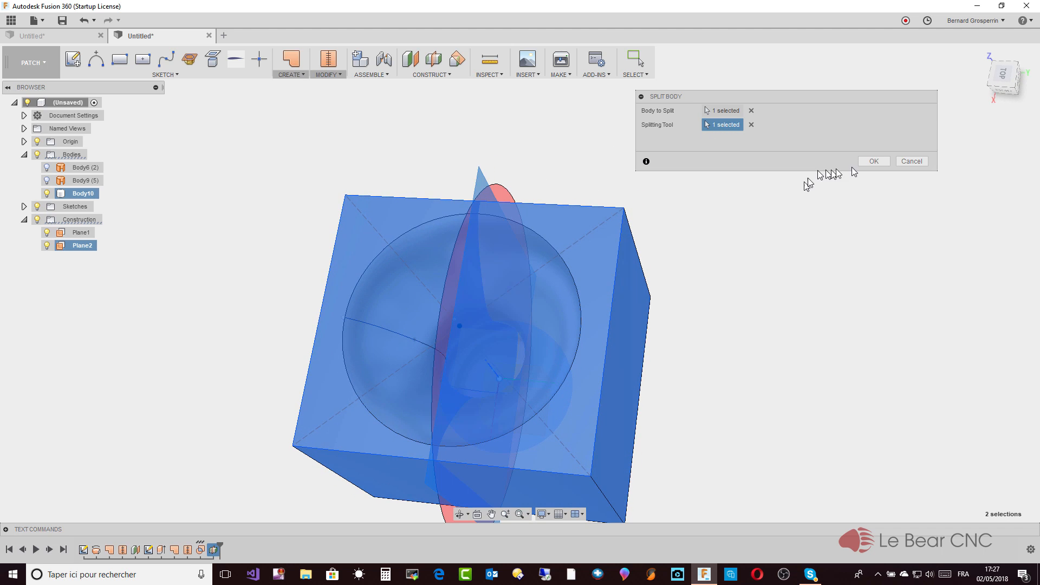
left_click(874, 161)
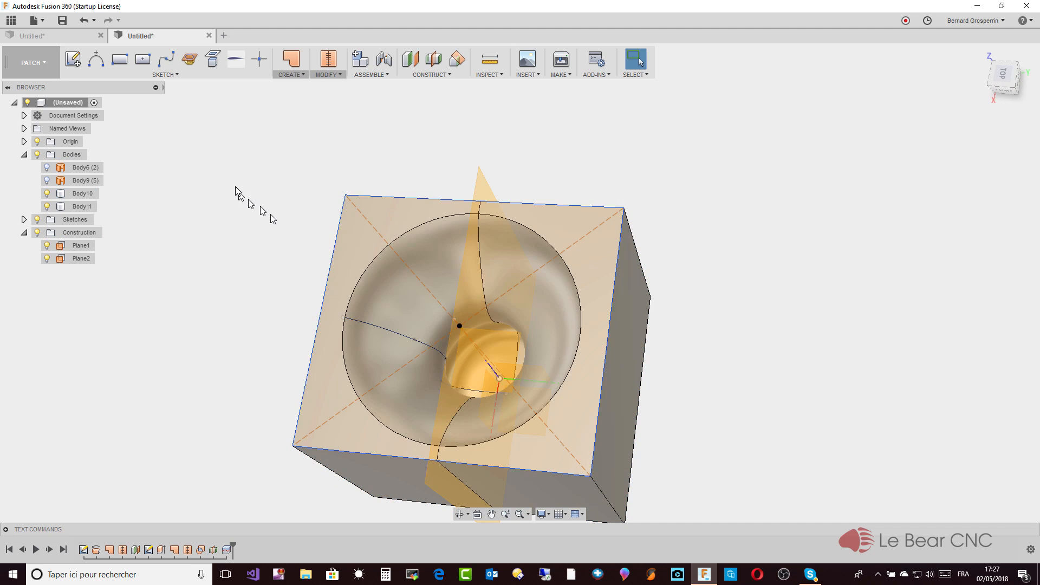
Step: Hide Body10 and the construction planes, and inspect the vase-shaped cavity in the remaining half of the block
left_click(47, 193)
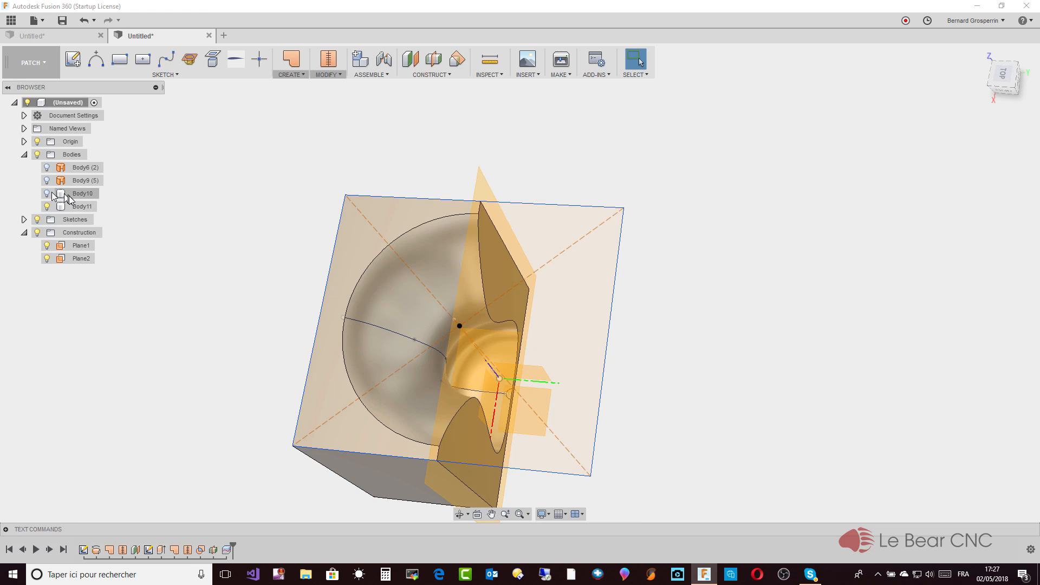
left_click(37, 232)
middle_click_drag(51, 286, 736, 454, "shift")
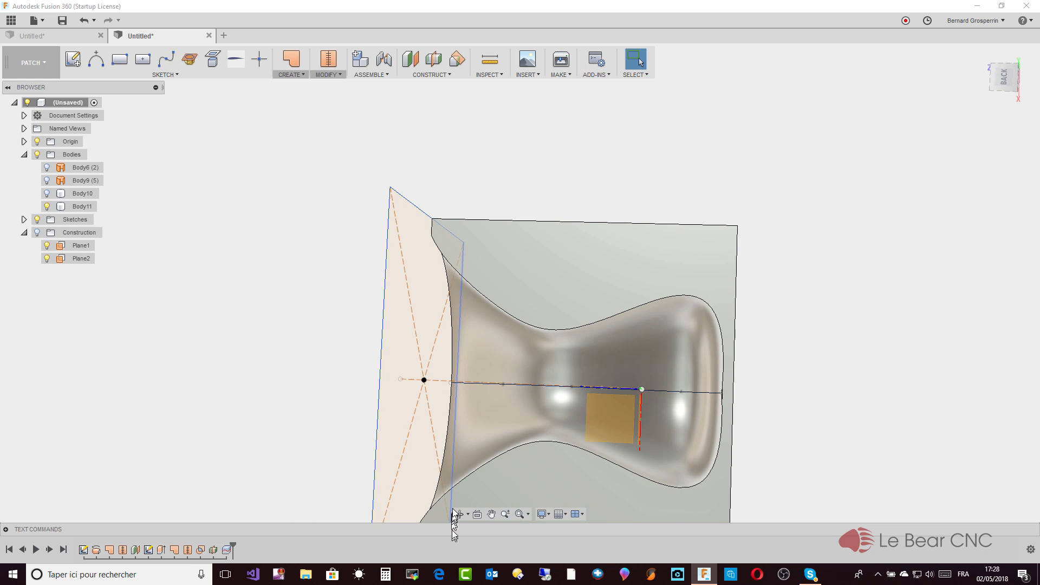
middle_click_drag(448, 515, 717, 355, "shift")
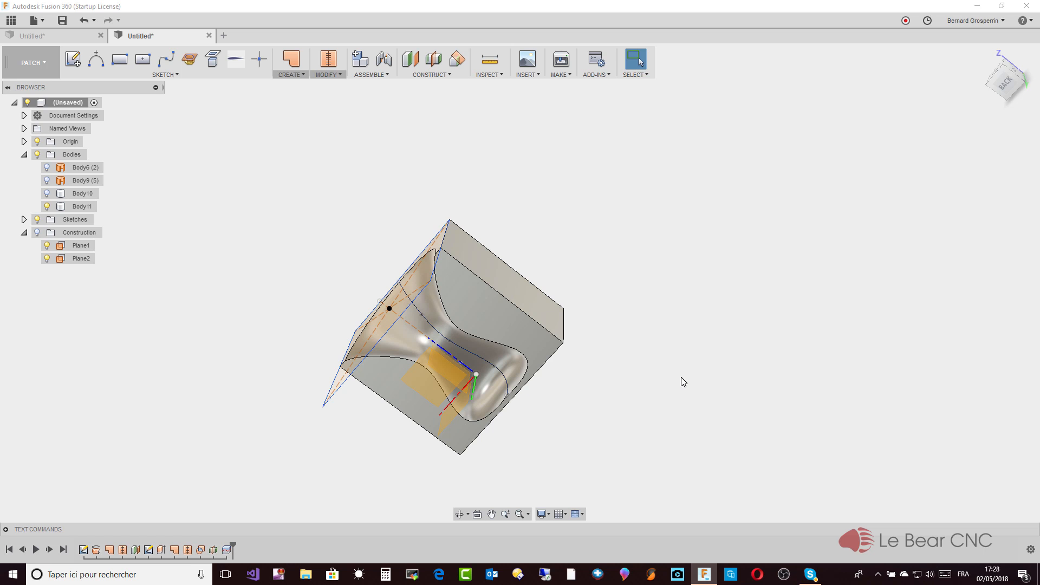
middle_click_drag(680, 377, 612, 311, "shift")
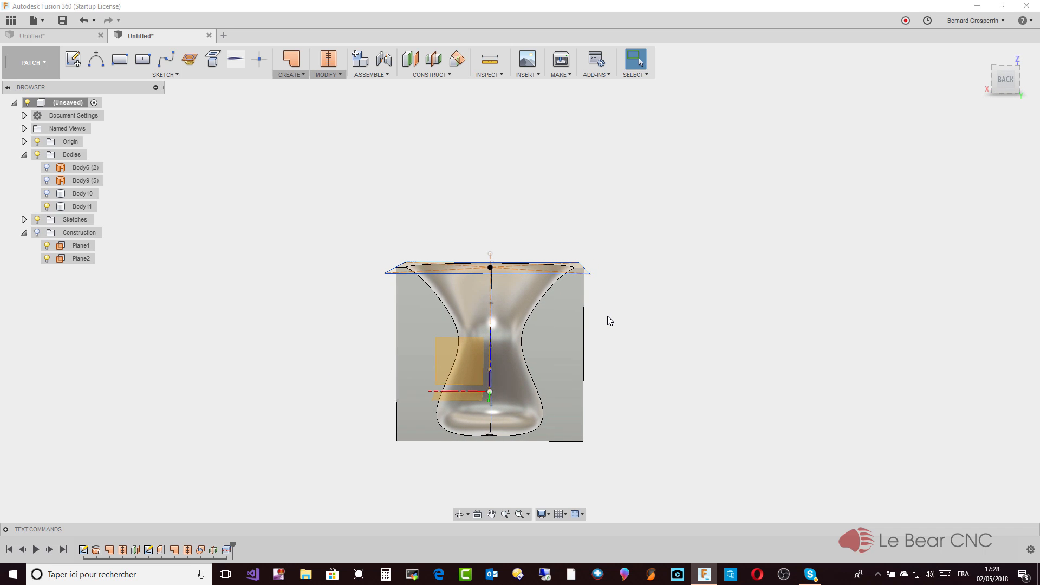
Step: Create a new design and start a sketch on the vertical YZ plane in the Right view
left_click(224, 36)
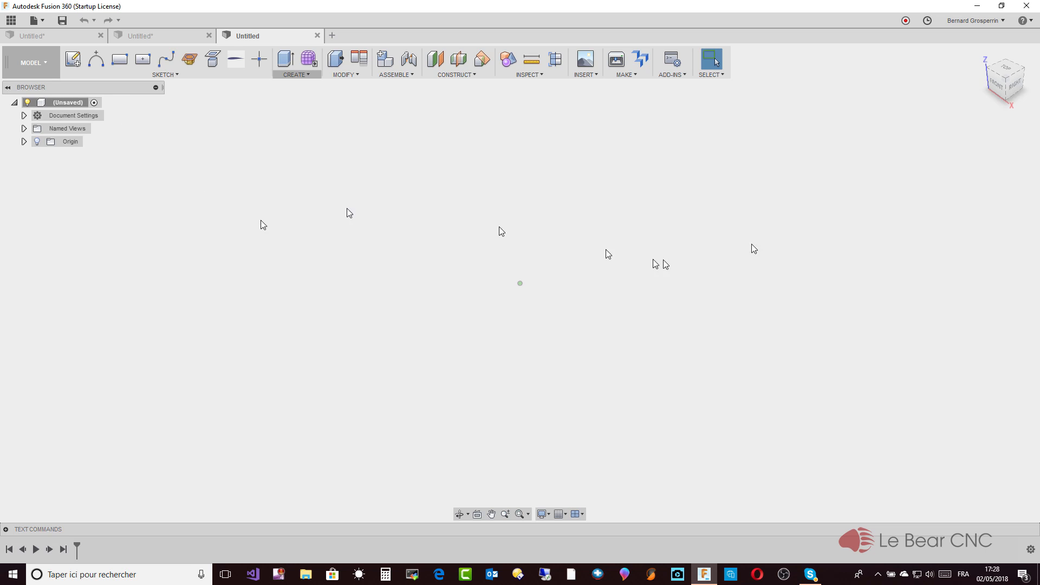
left_click(1011, 92)
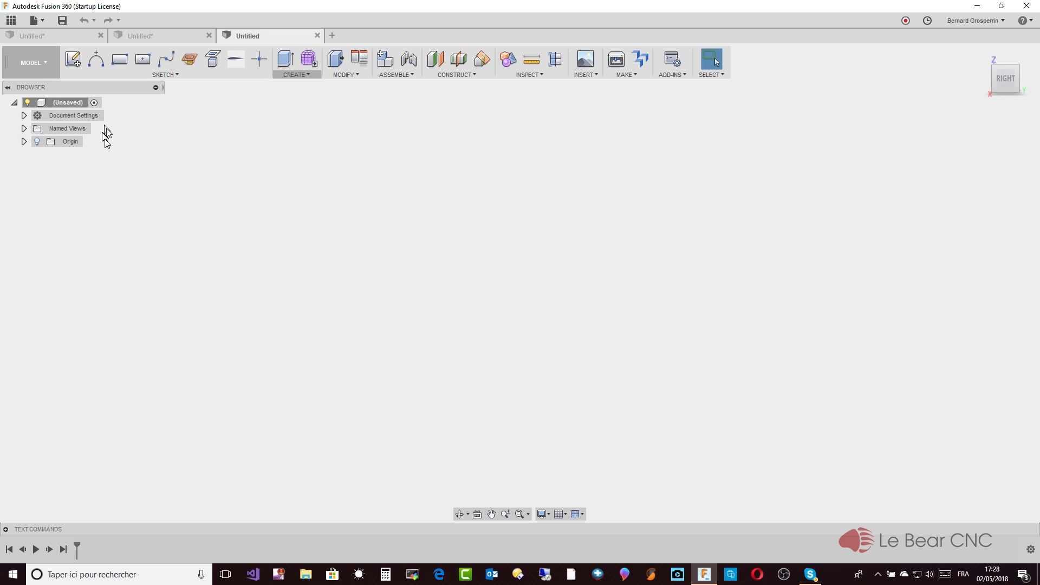
left_click(73, 59)
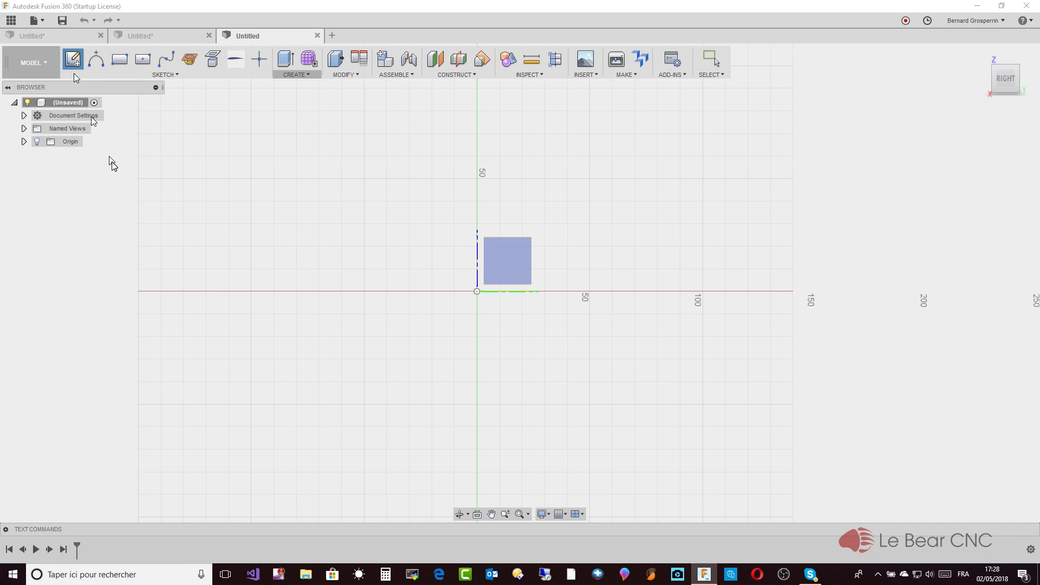
left_click(501, 267)
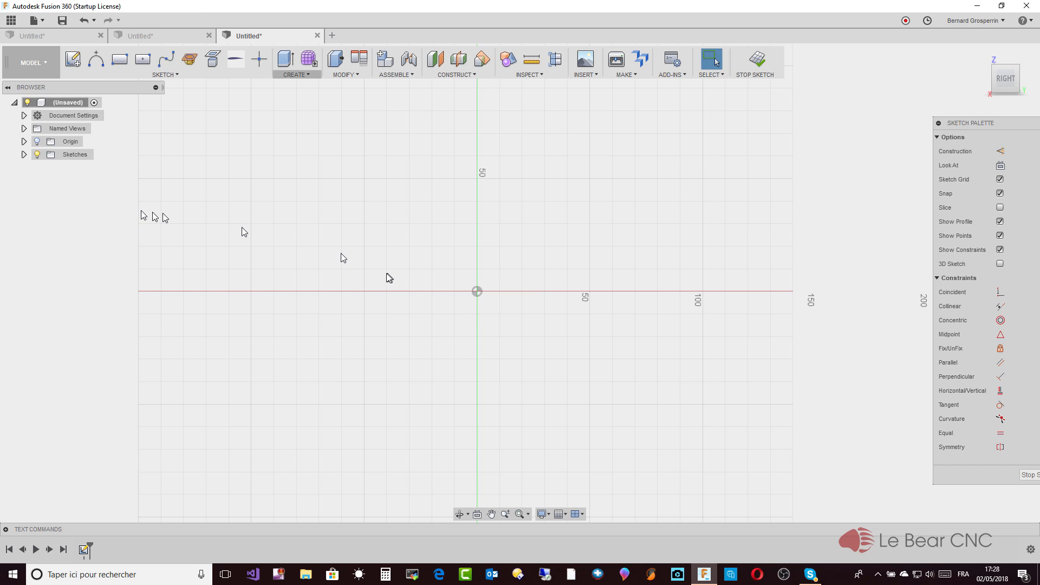
Step: Sketch a wavy seven-point open spline across the origin, about 320 mm wide, and pull its low-hump end slightly outward and down
left_click(166, 59)
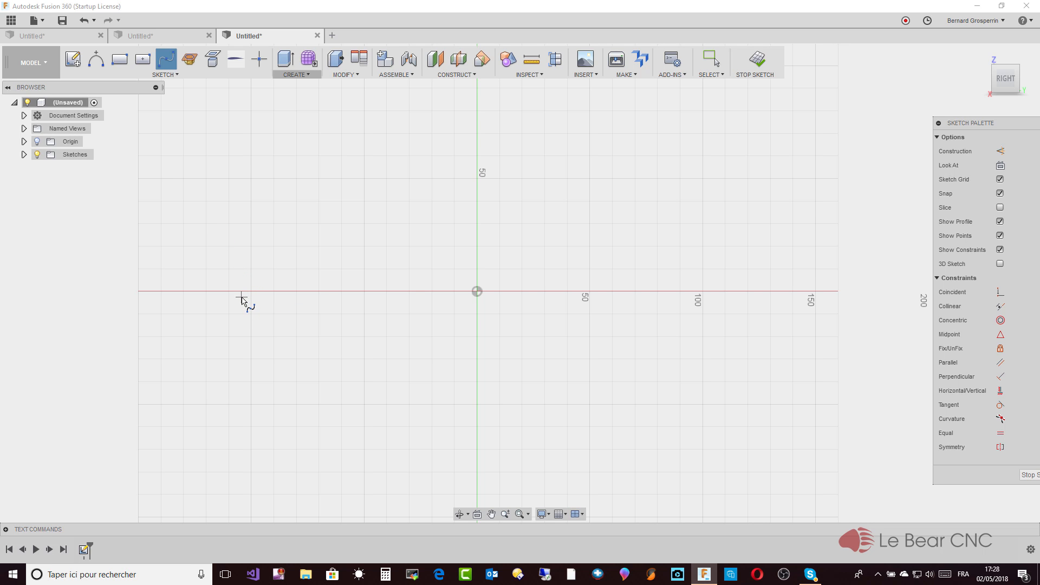
left_click(197, 303)
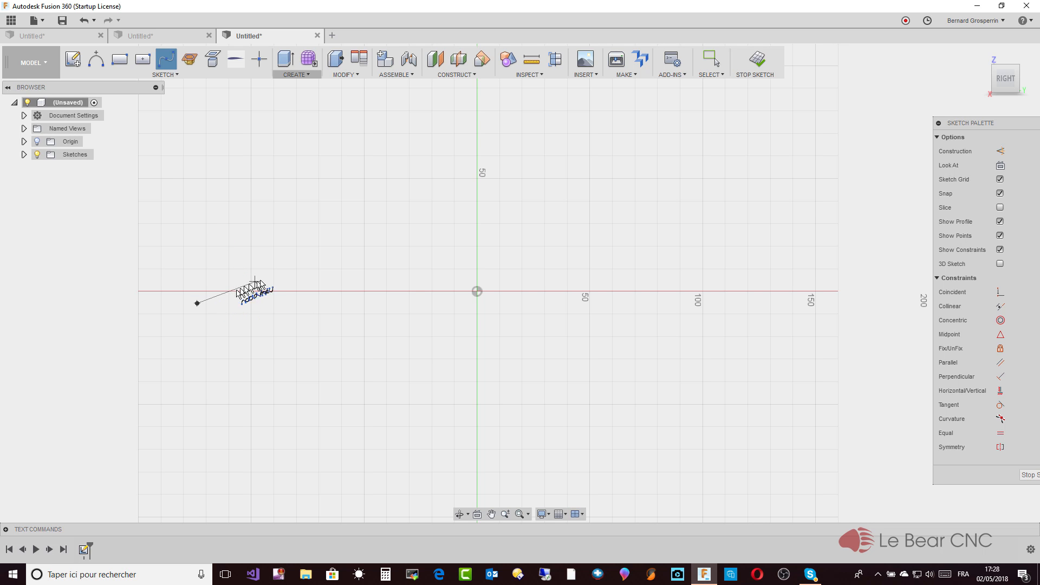
left_click(283, 272)
left_click(440, 304)
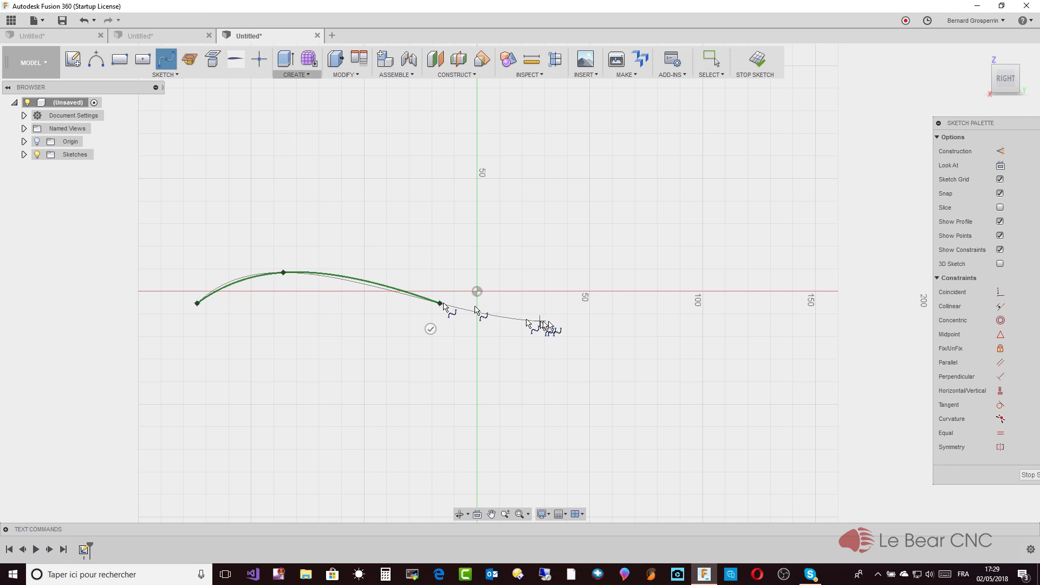
left_click(634, 315)
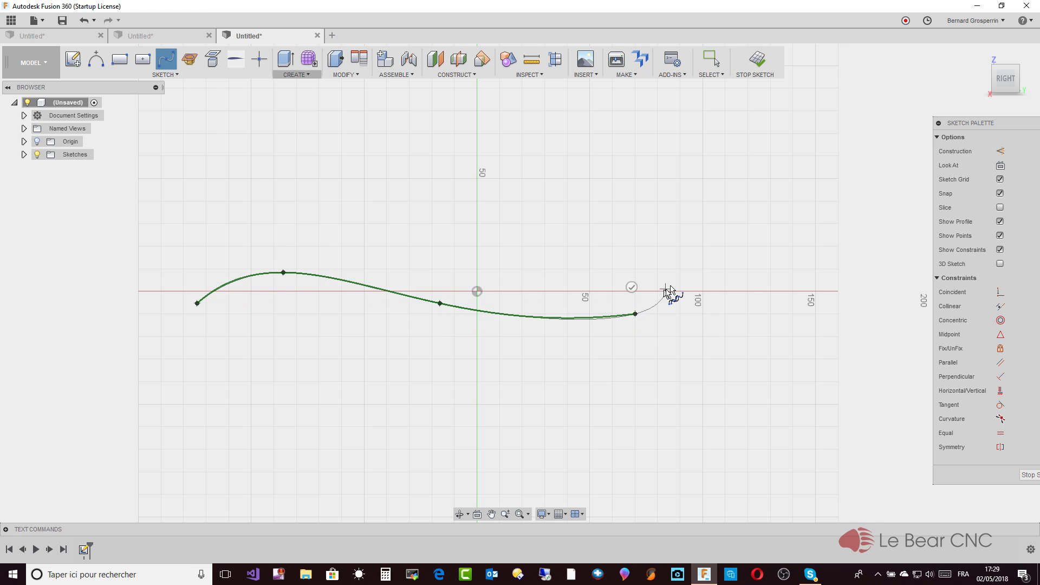
left_click(778, 188)
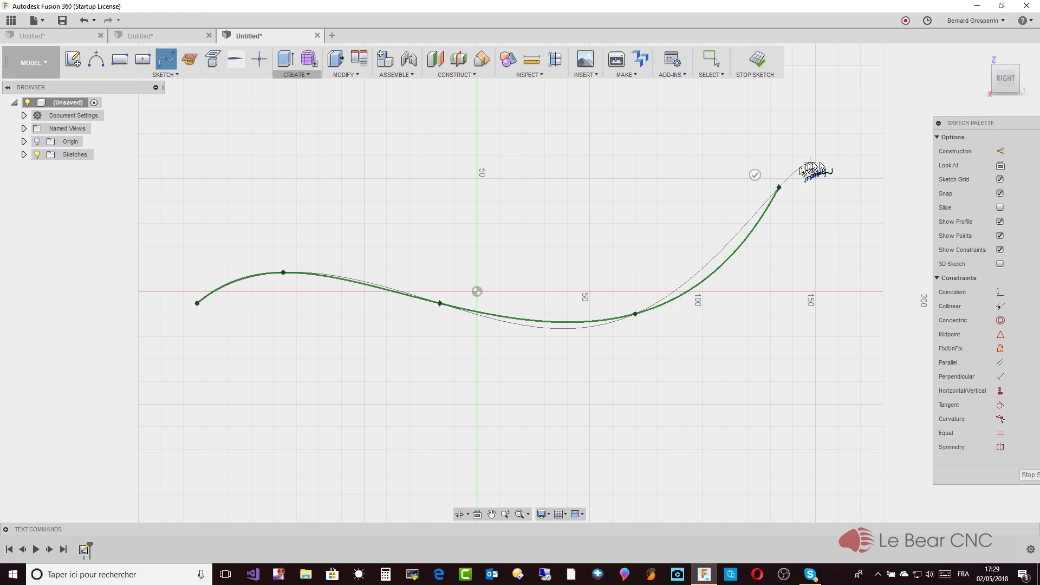
left_click(853, 162)
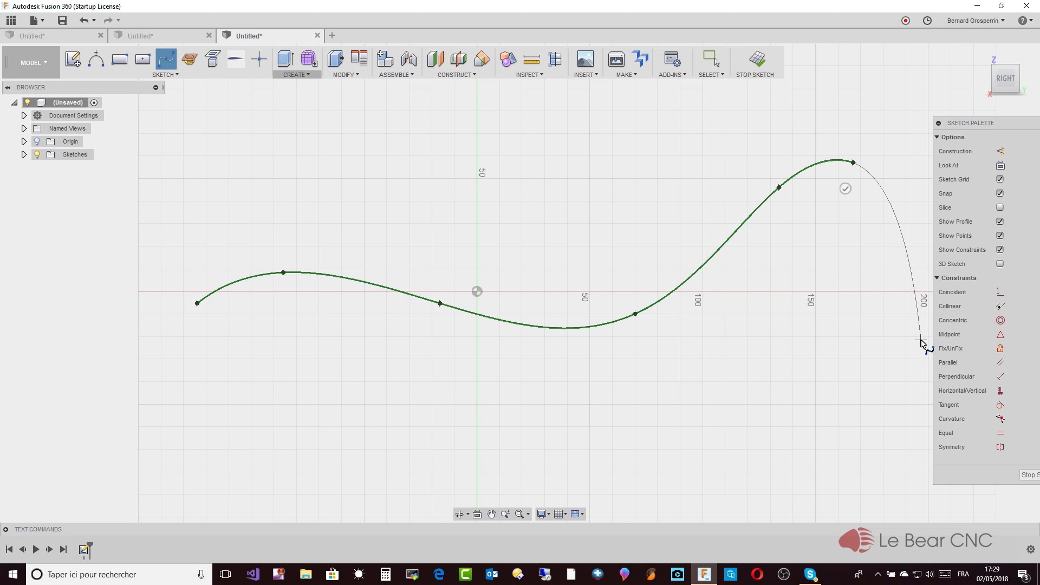
left_click(921, 332)
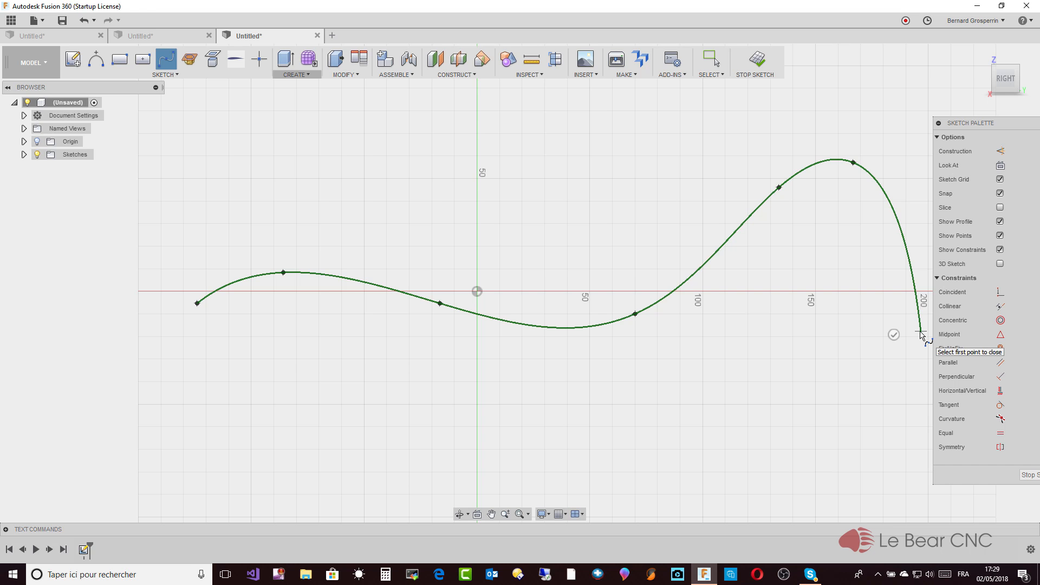
left_click(894, 335)
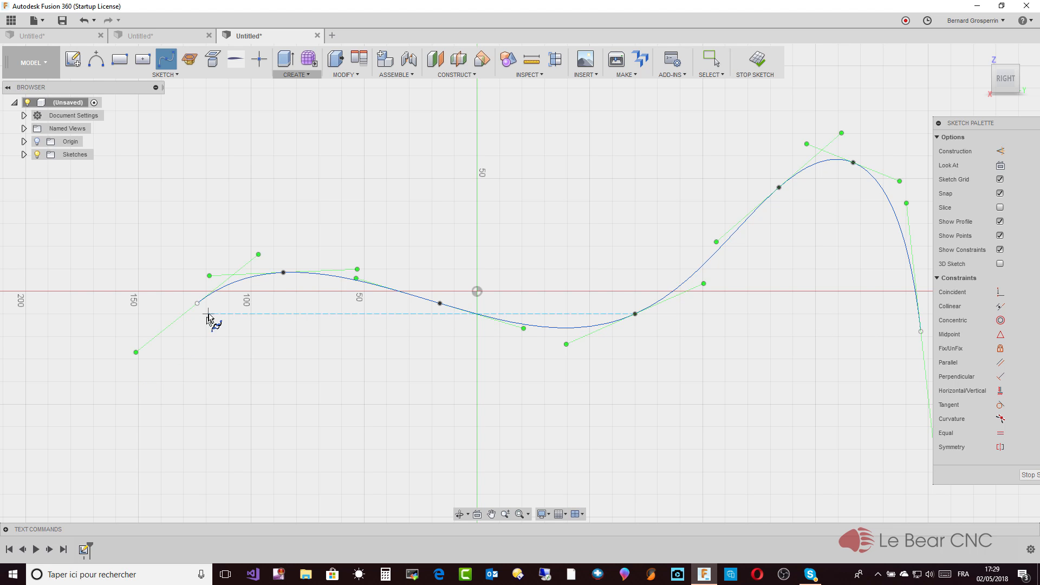
key("Escape")
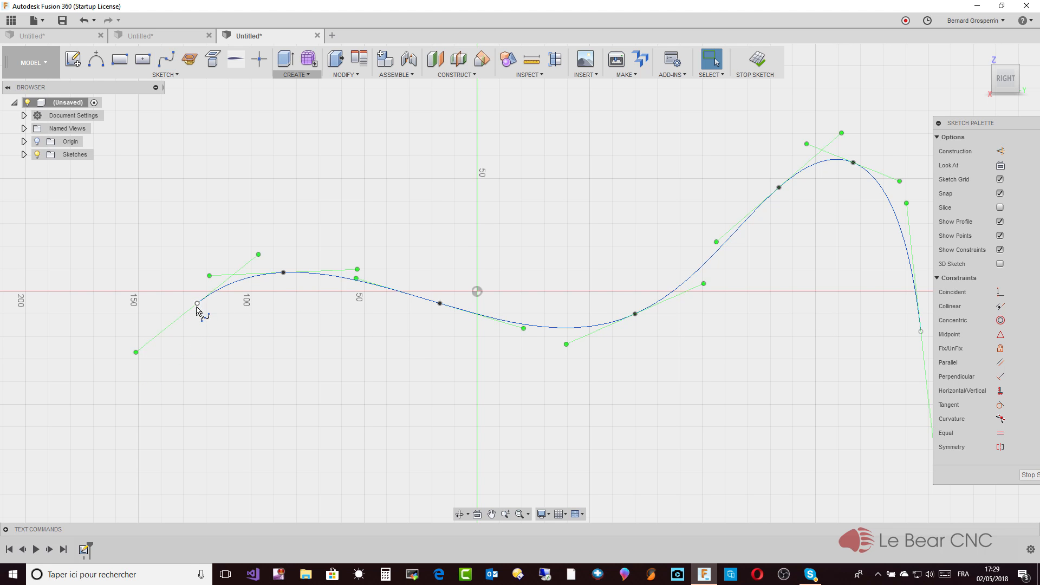
left_click_drag(197, 304, 179, 319)
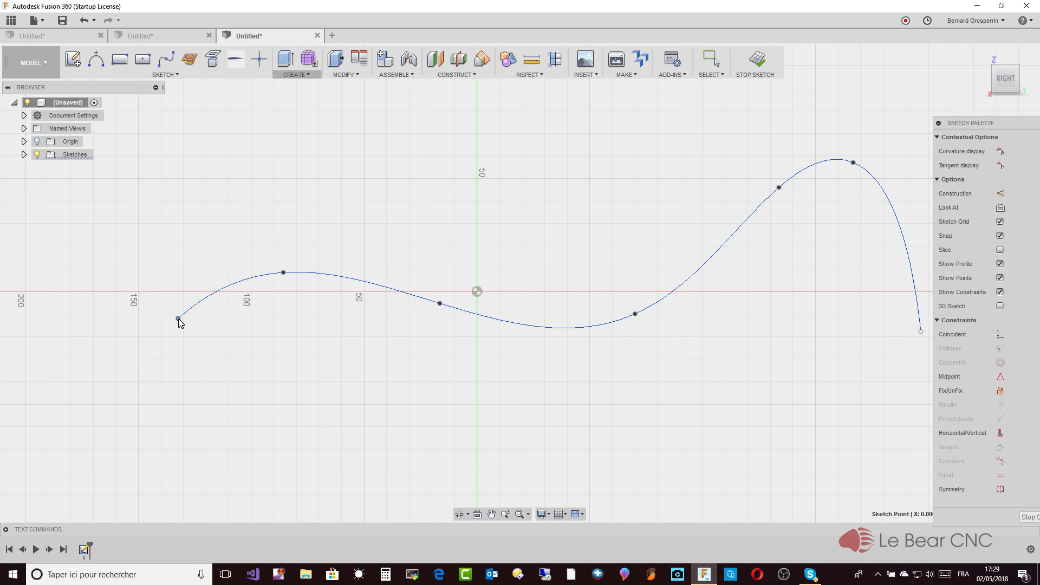
left_click_drag(179, 328, 175, 325)
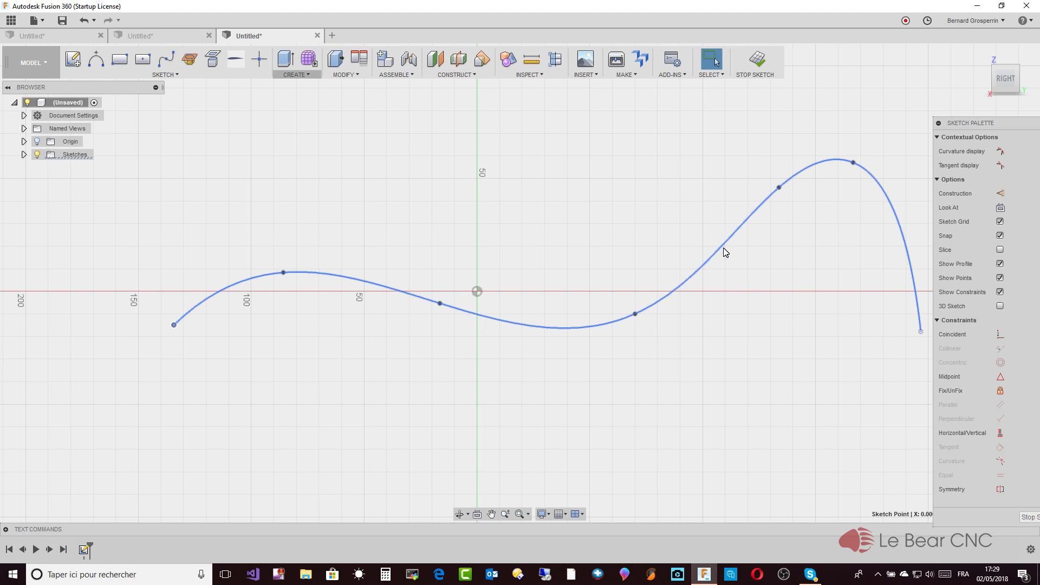
Step: Offset the spline downward by 7.2387 mm with chain selection on
scroll(725, 252, "down", 3)
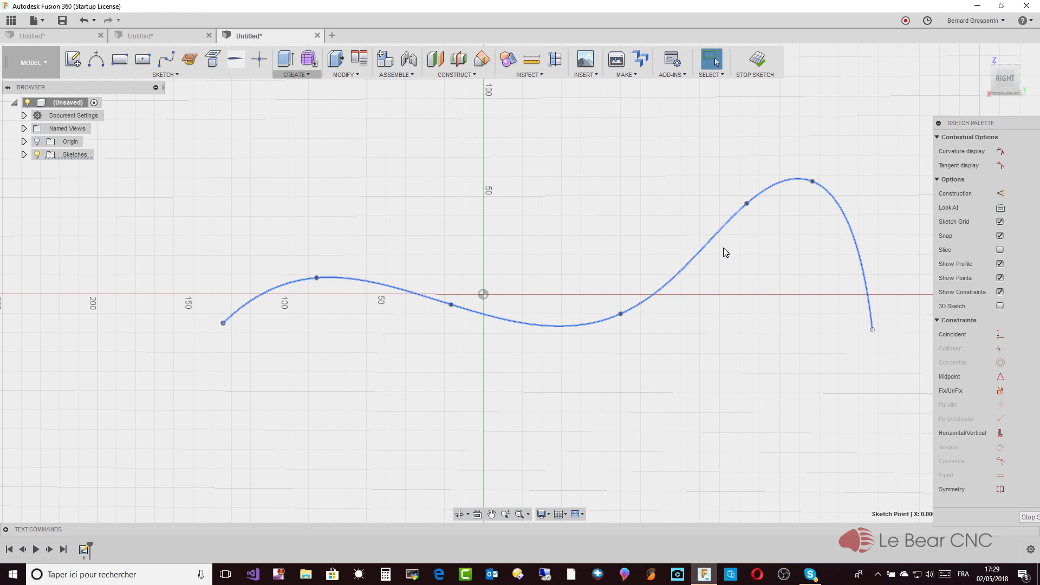
key("o")
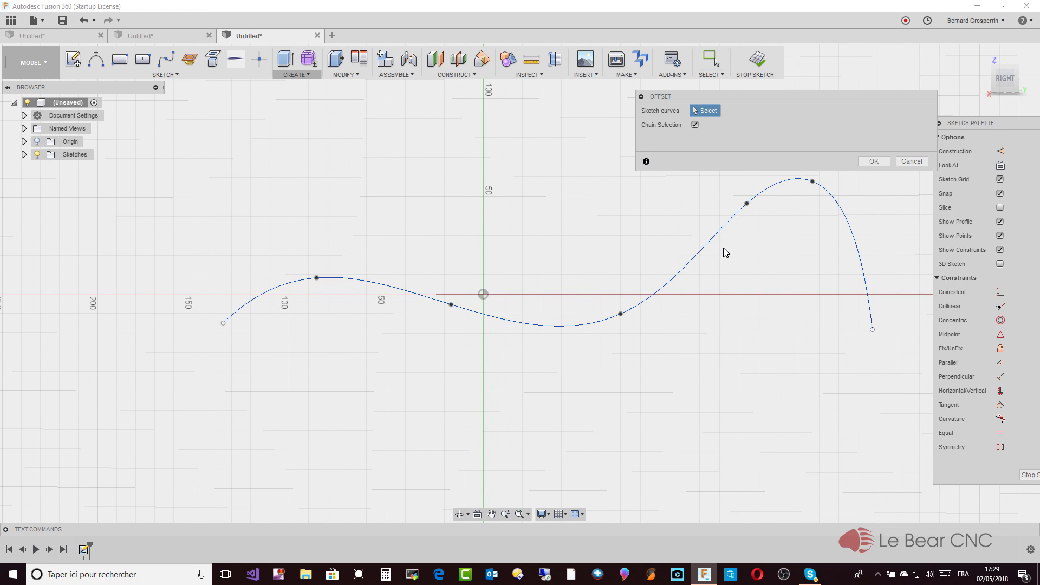
left_click(712, 241)
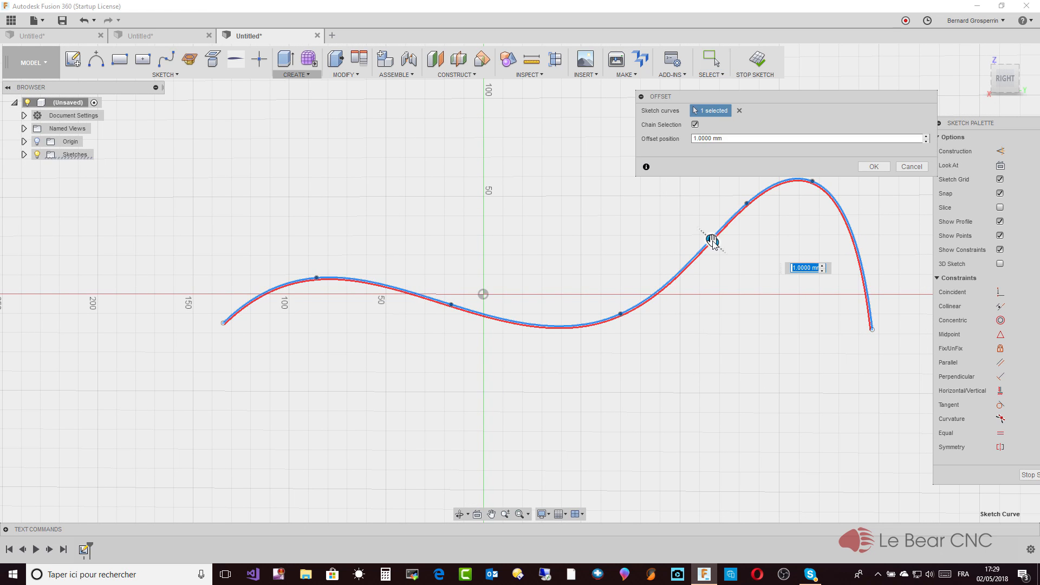
left_click_drag(713, 240, 722, 248)
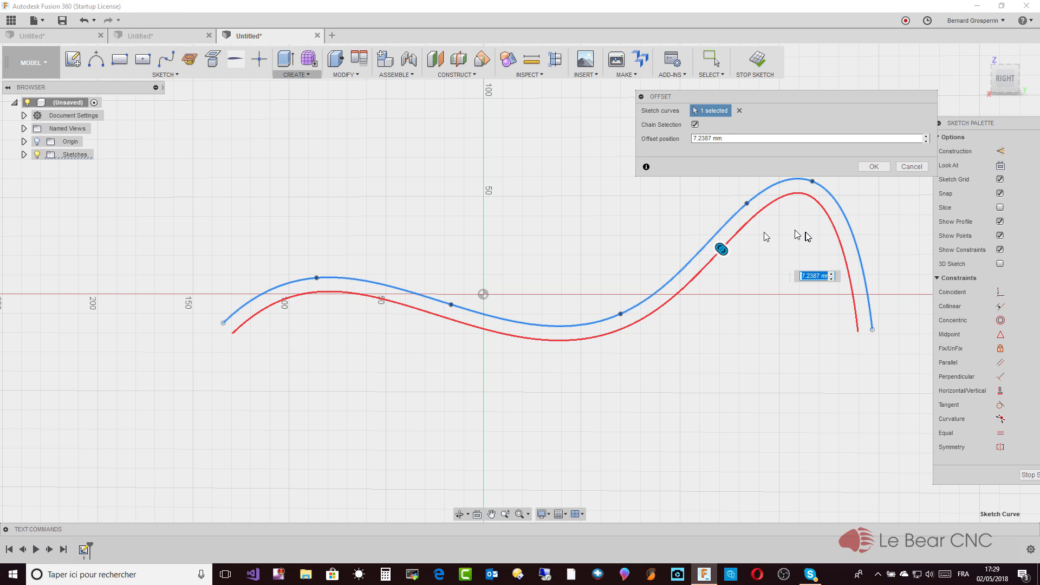
left_click(873, 166)
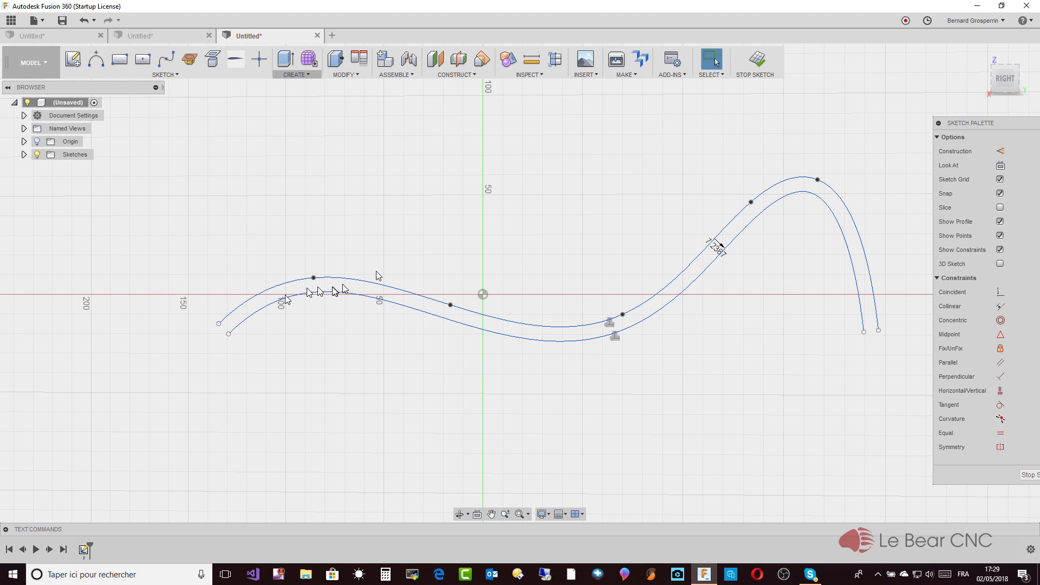
Step: Close both ends of the offset spline profile with short lines joining the original and offset curve endpoints
key("l")
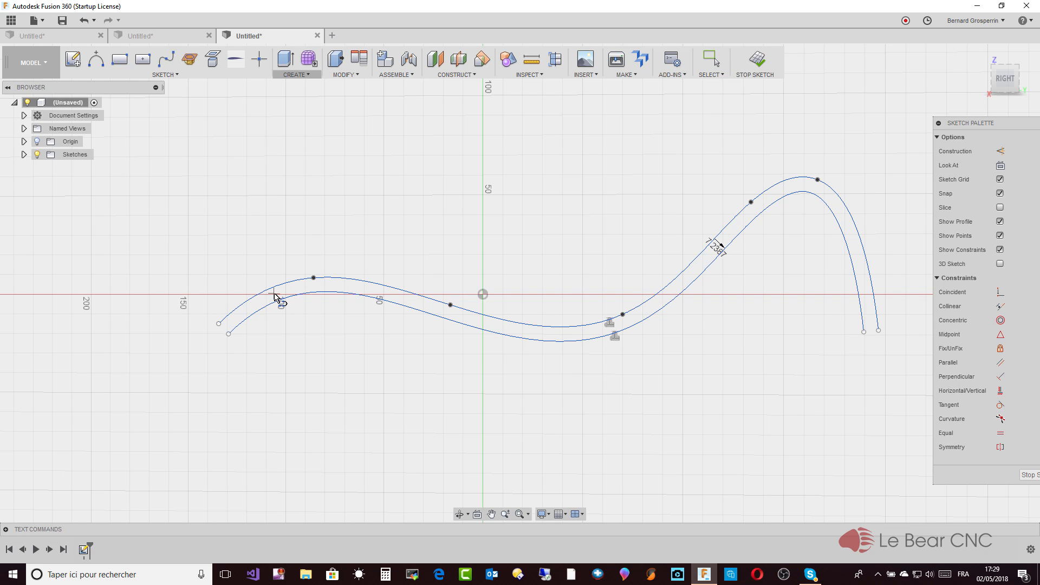
left_click(218, 324)
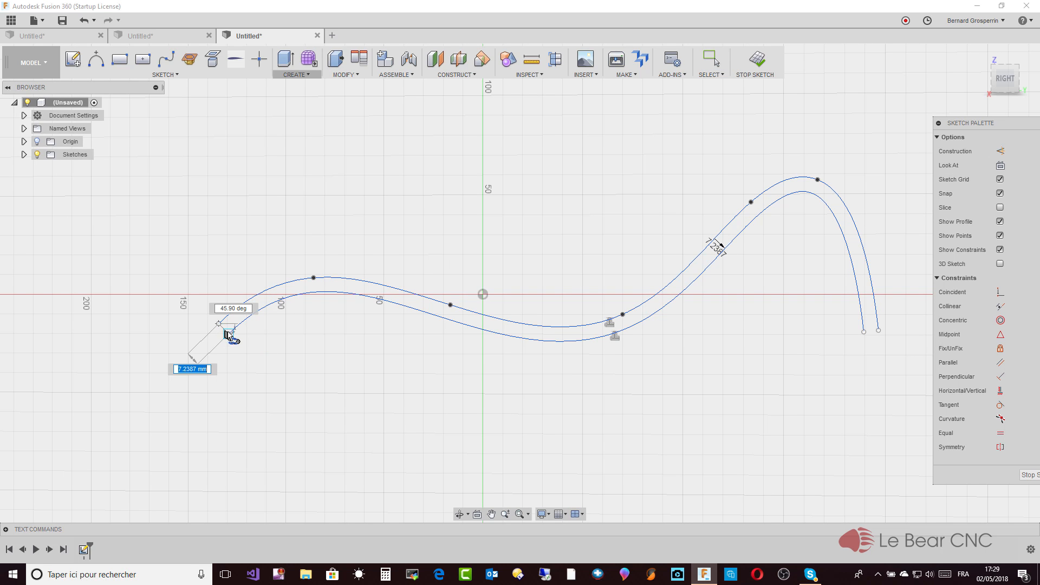
left_click(228, 334)
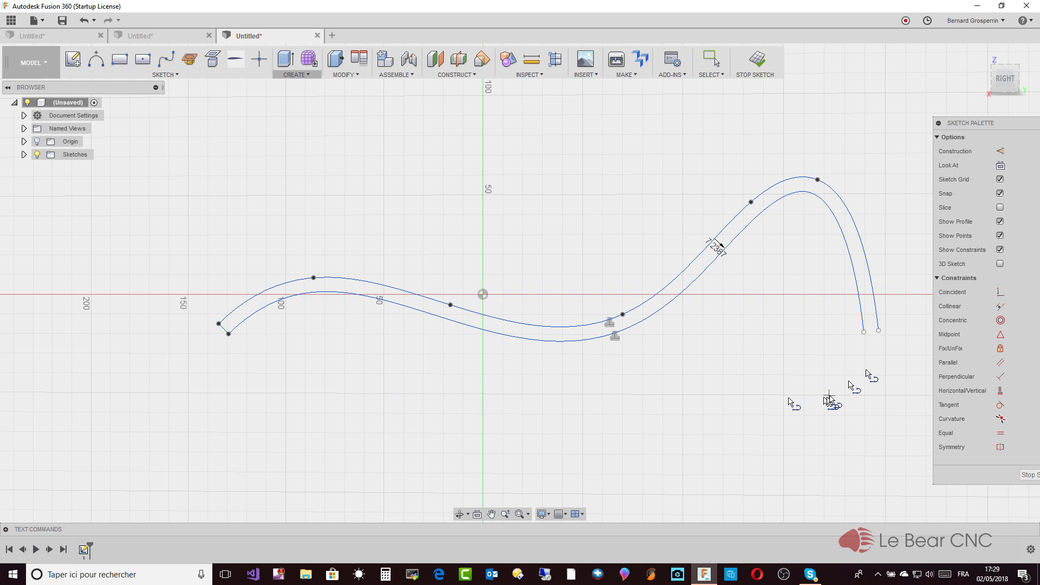
left_click(864, 332)
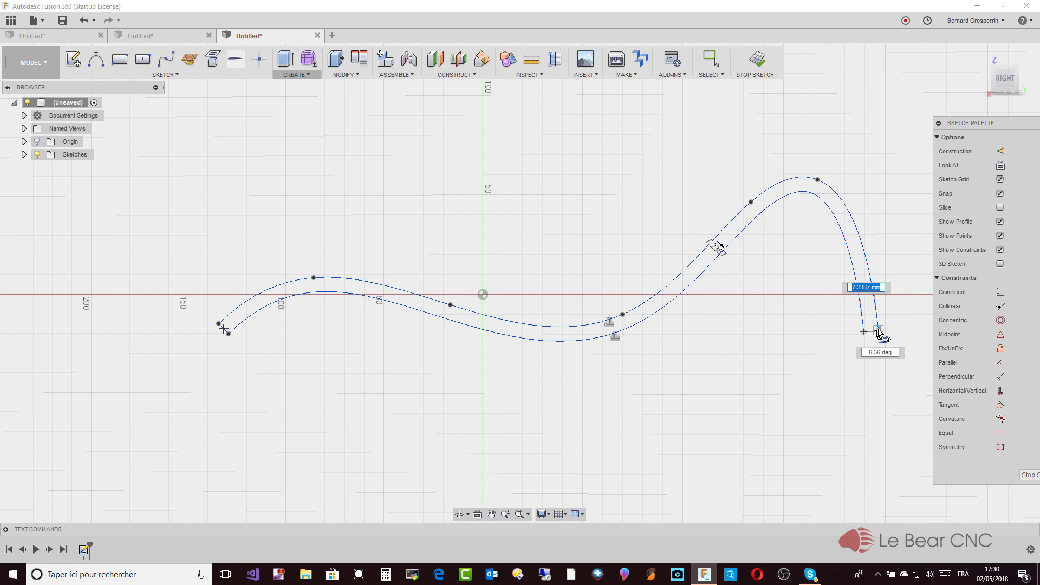
left_click(879, 331)
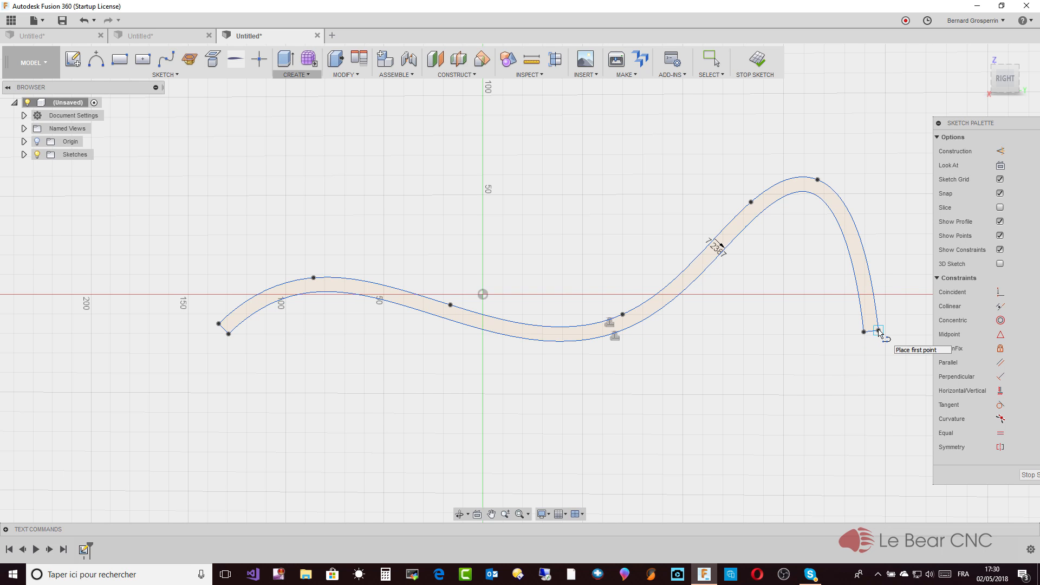
key("Escape")
Step: Extrude the closed wavy profile 199.7784 mm to one side as a new body, and hide the sketches
left_click(579, 335)
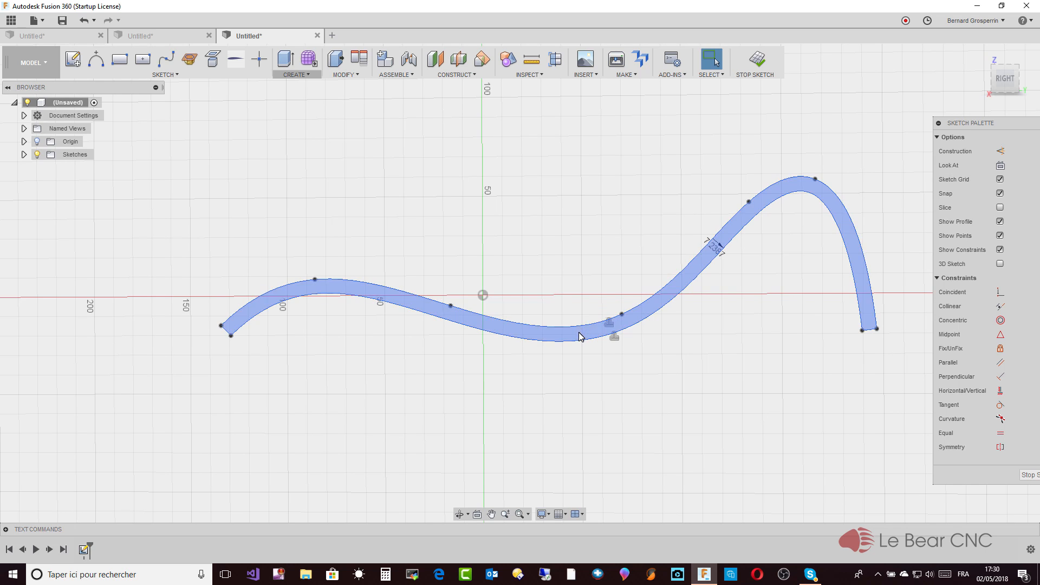
left_click(579, 336)
right_click(579, 336)
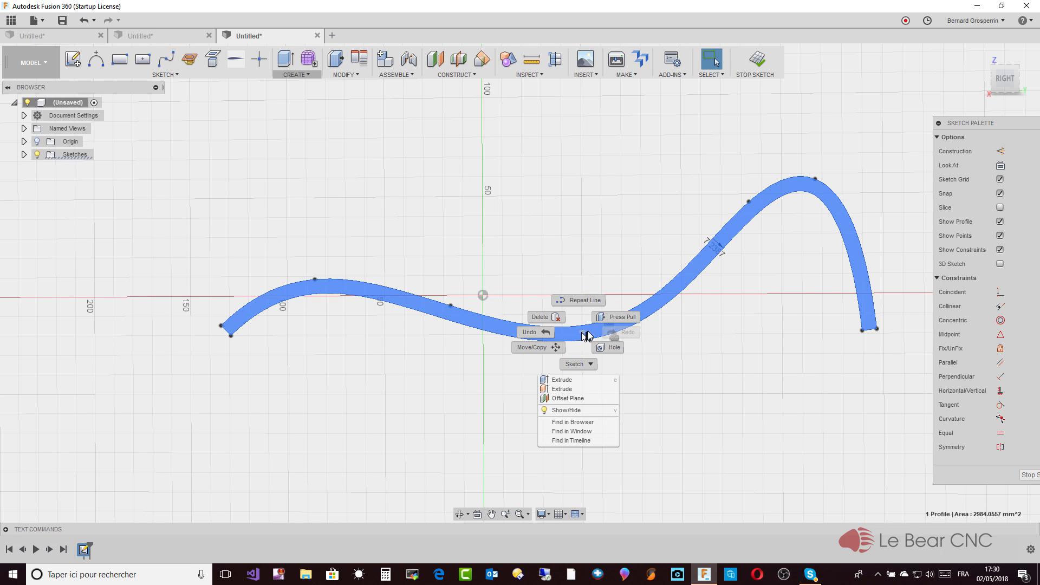
left_click(574, 386)
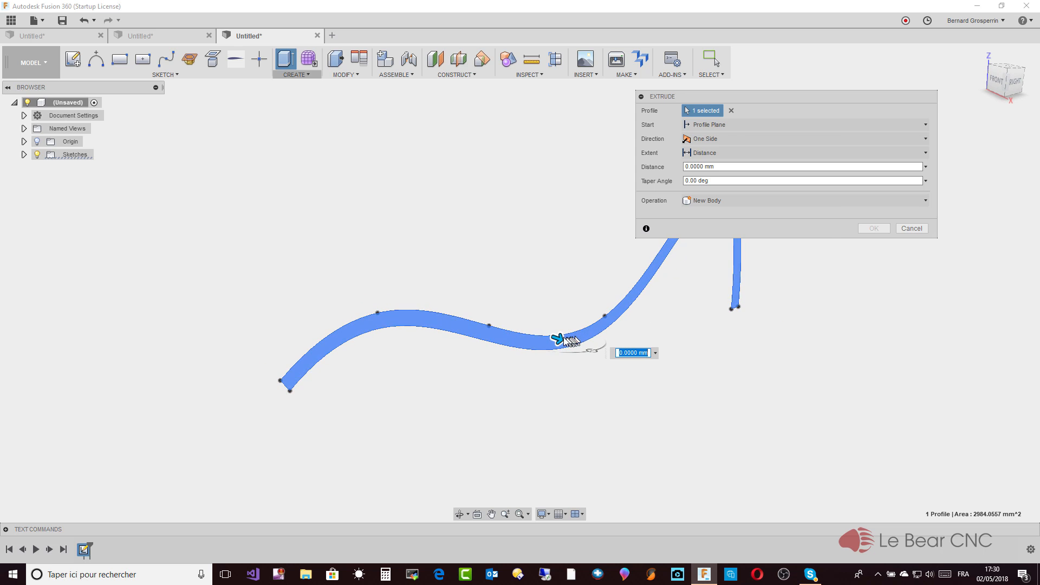
left_click_drag(558, 339, 703, 398)
middle_click_drag(704, 397, 924, 235, "shift")
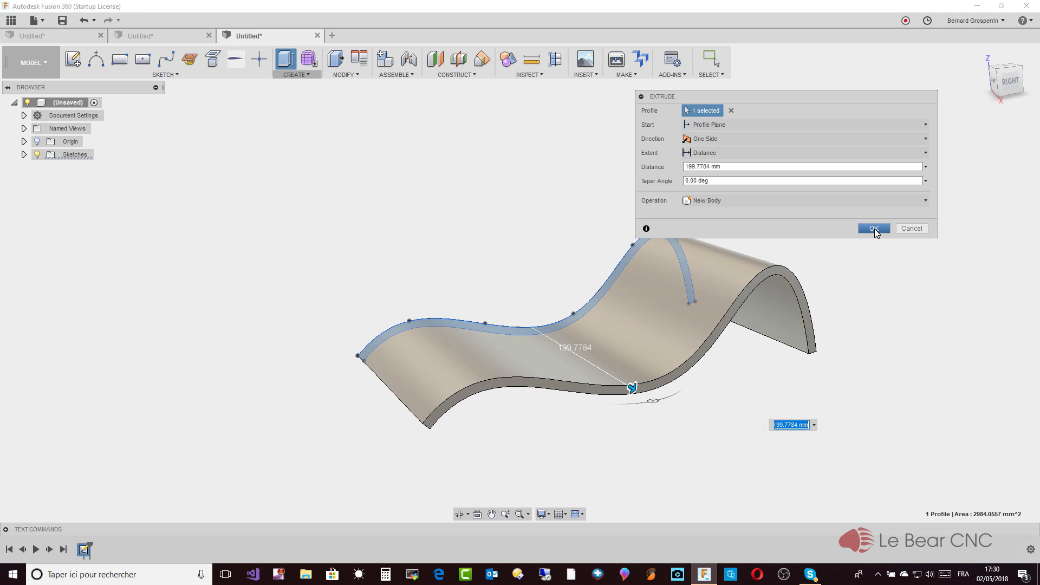
left_click(873, 228)
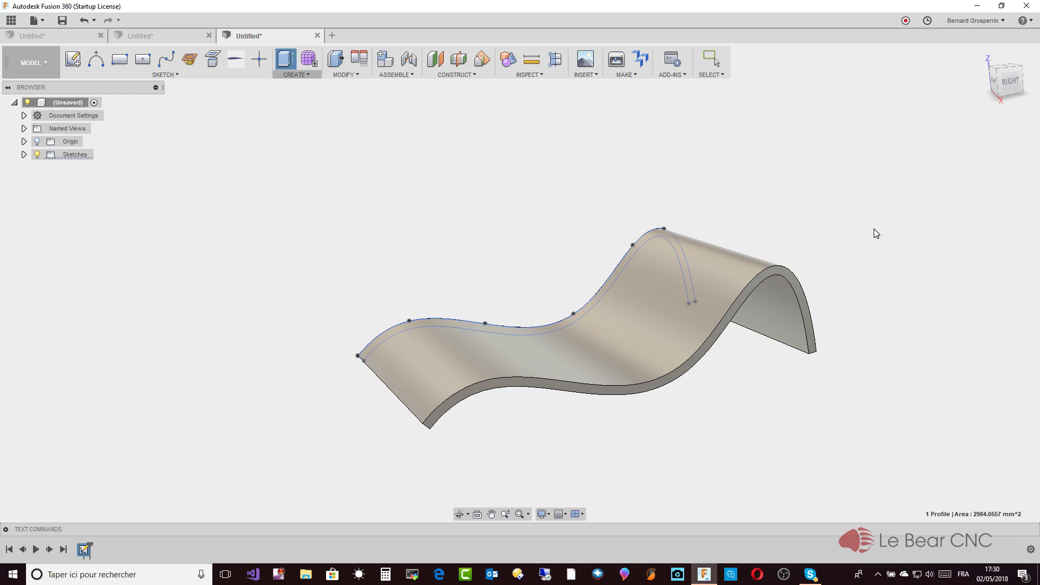
middle_click_drag(874, 229, 860, 226, "shift")
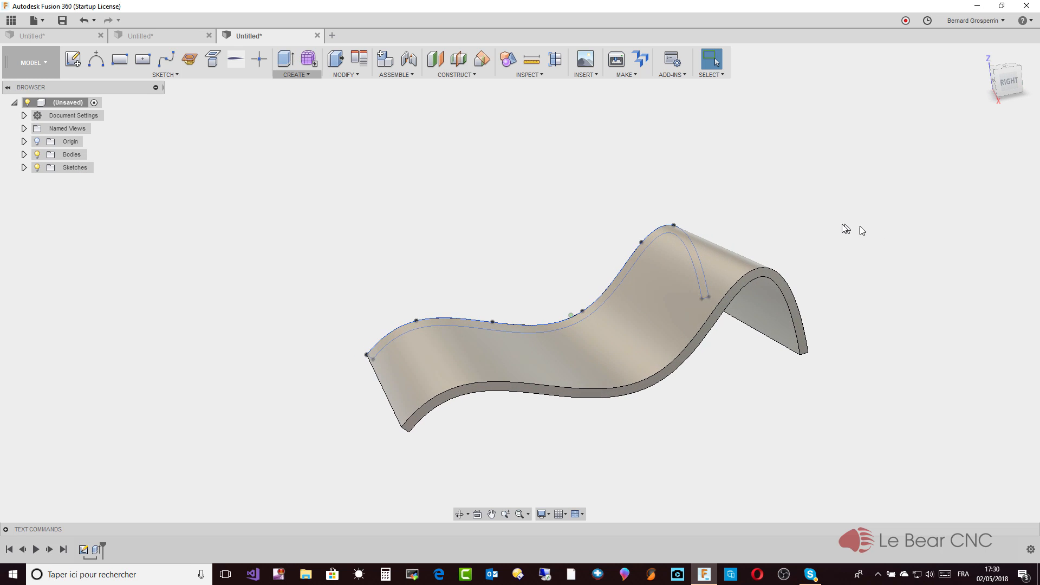
left_click(37, 167)
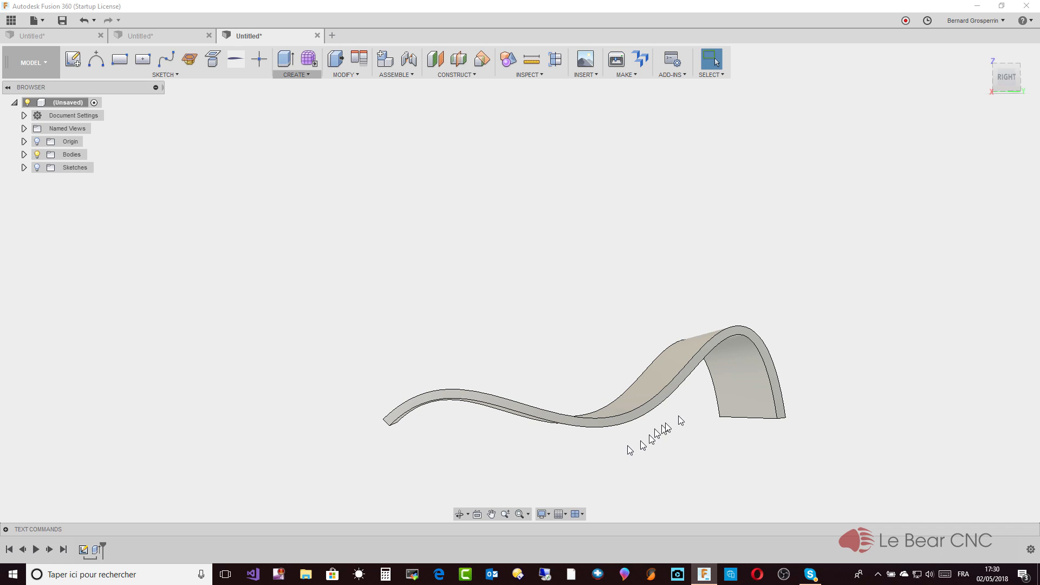
middle_click_drag(714, 404, 709, 404, "shift")
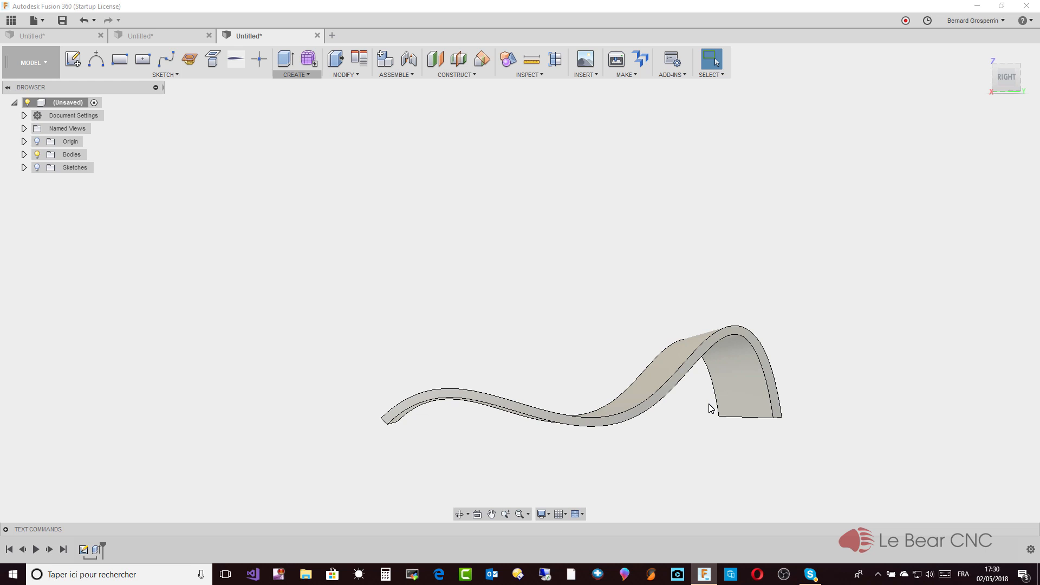
middle_click_drag(711, 408, 707, 417, "shift")
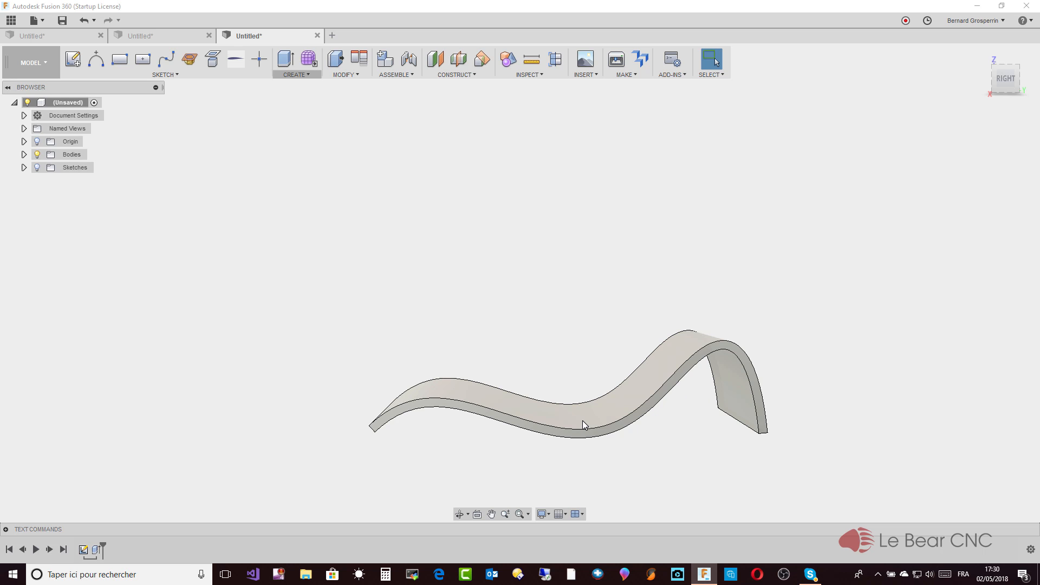
middle_click_drag(583, 420, 582, 251, "shift")
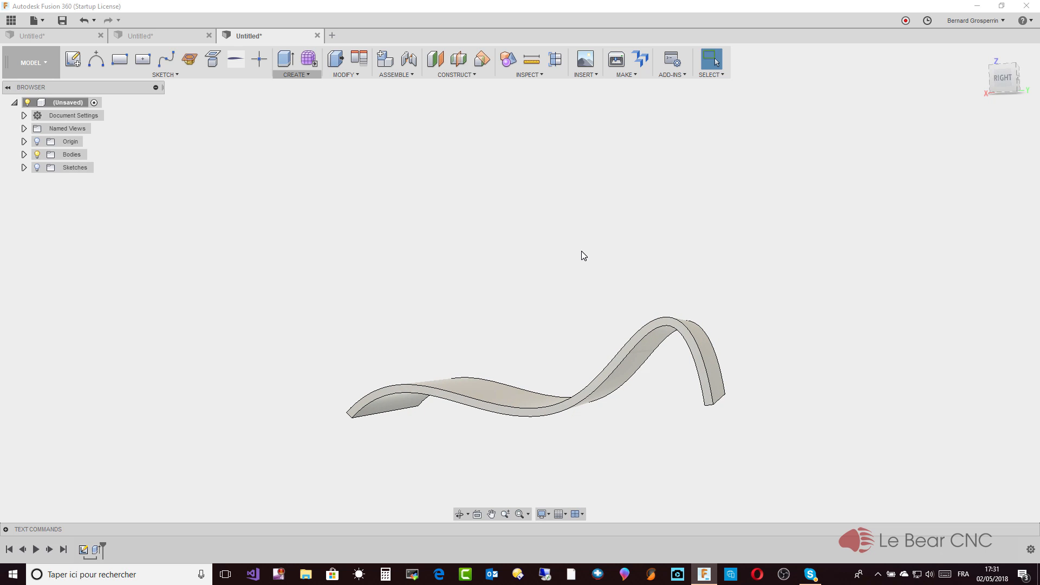
left_click(308, 72)
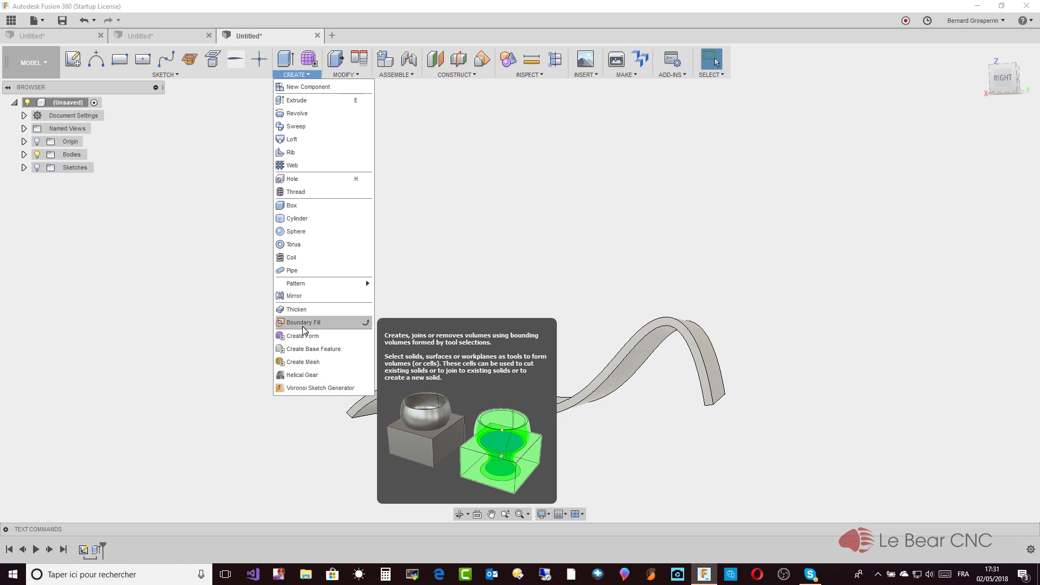
left_click(200, 406)
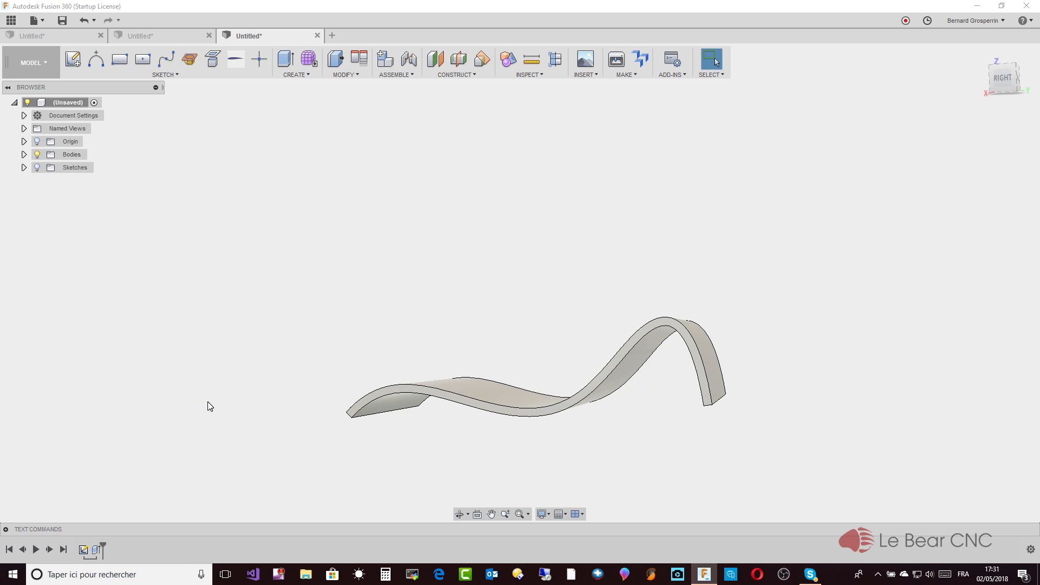
Step: Create a construction plane through two edges, using the lower straight edges at both ends of the wavy body
middle_click_drag(188, 332, 433, 141, "shift")
left_click(462, 75)
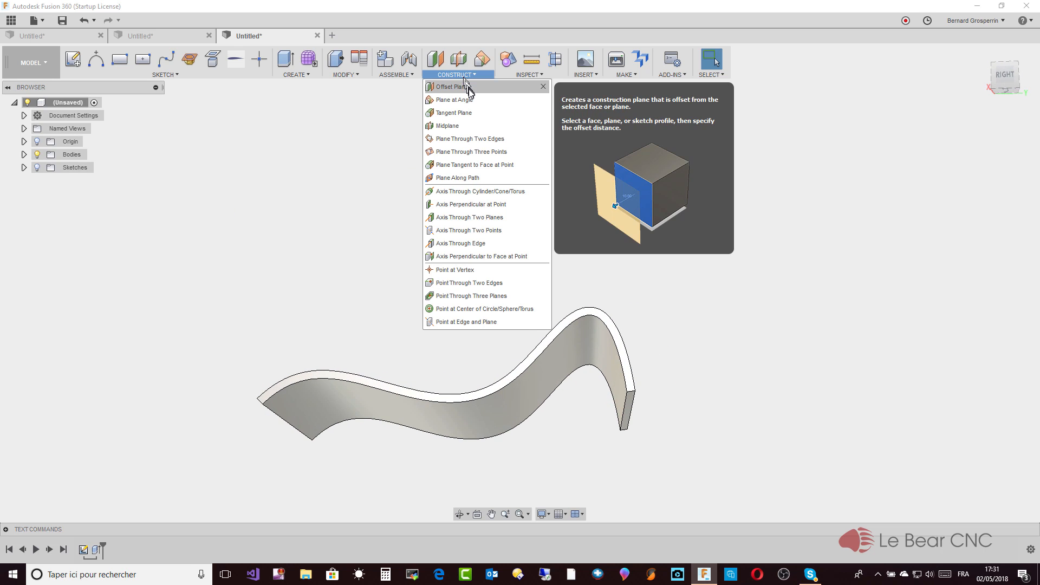
left_click(479, 141)
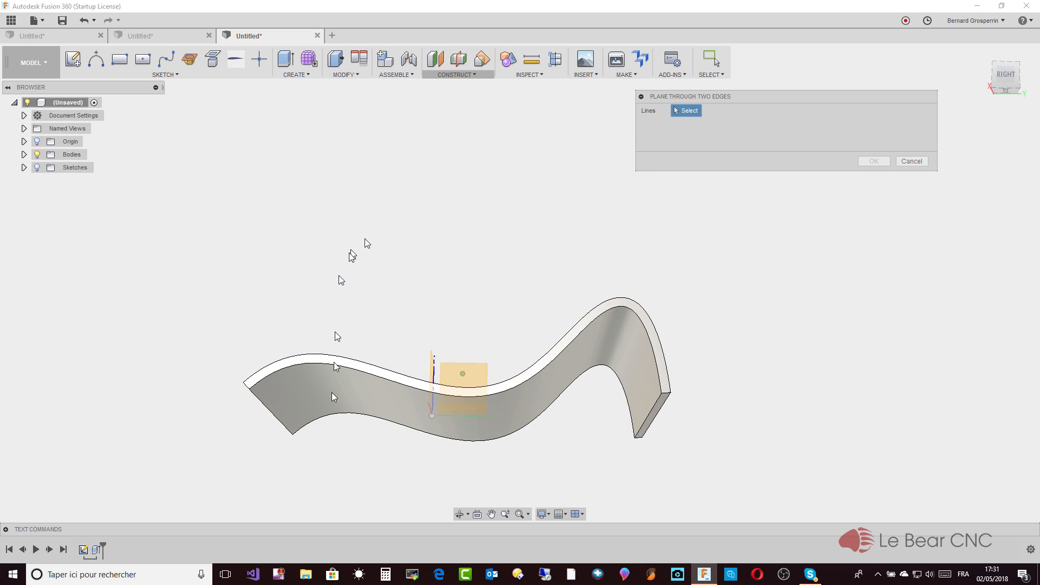
left_click(281, 426)
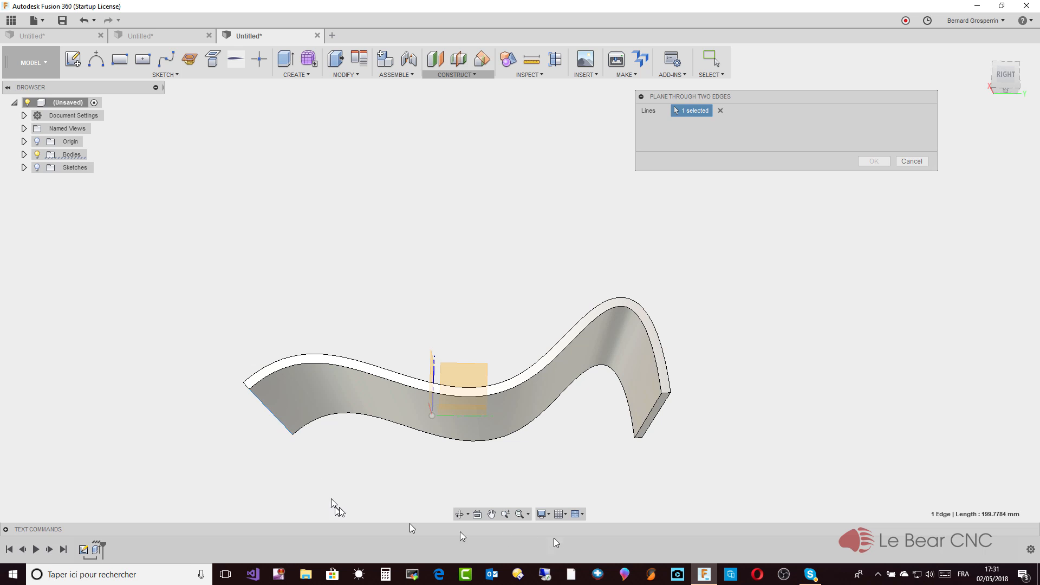
left_click(643, 425)
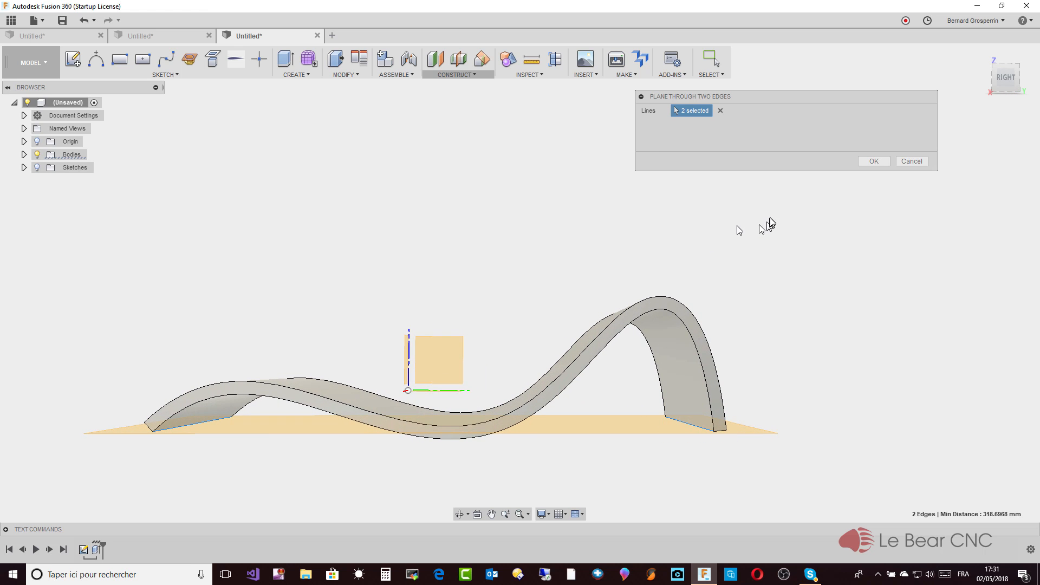
left_click(874, 161)
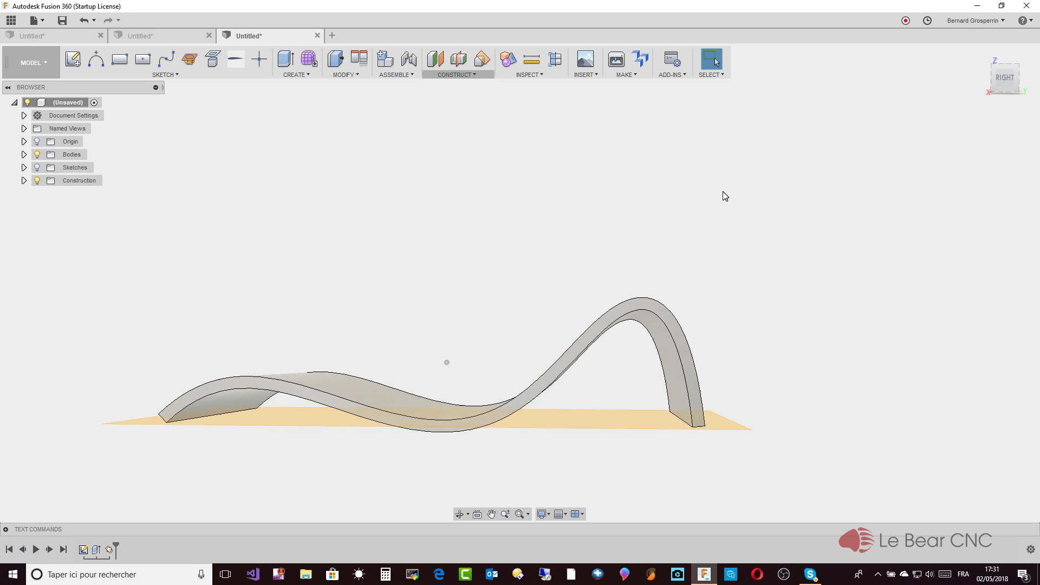
Step: Create an offset plane at 0 mm on the wavy side face at the extruded end of the body
middle_click_drag(723, 192, 421, 154, "shift")
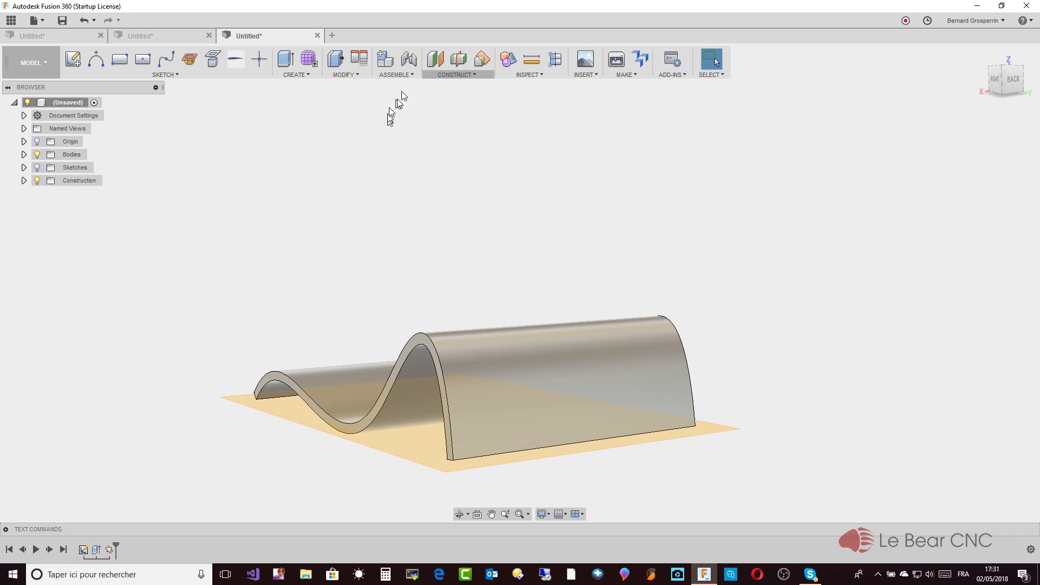
left_click(435, 59)
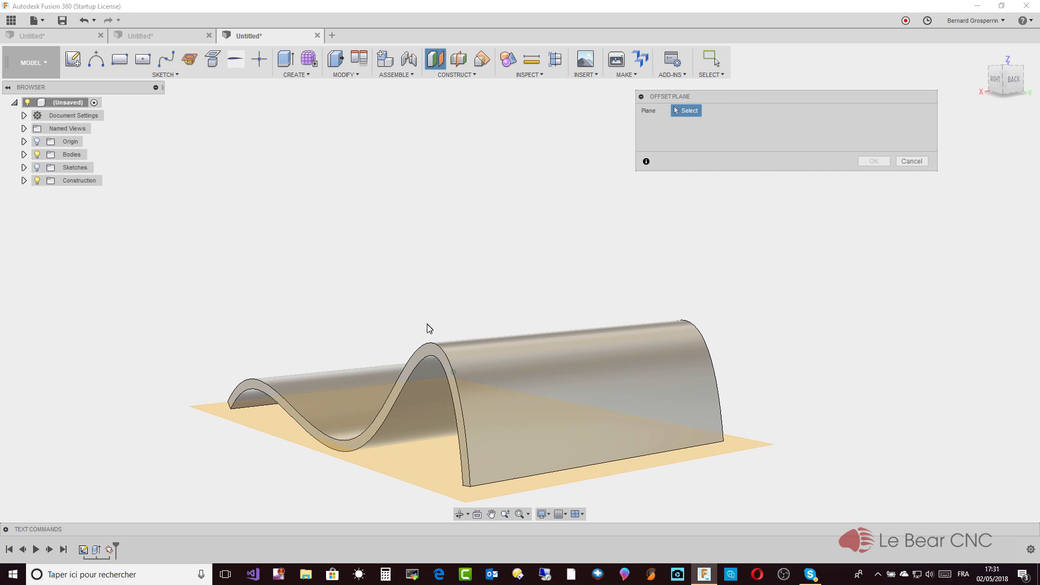
left_click(425, 355)
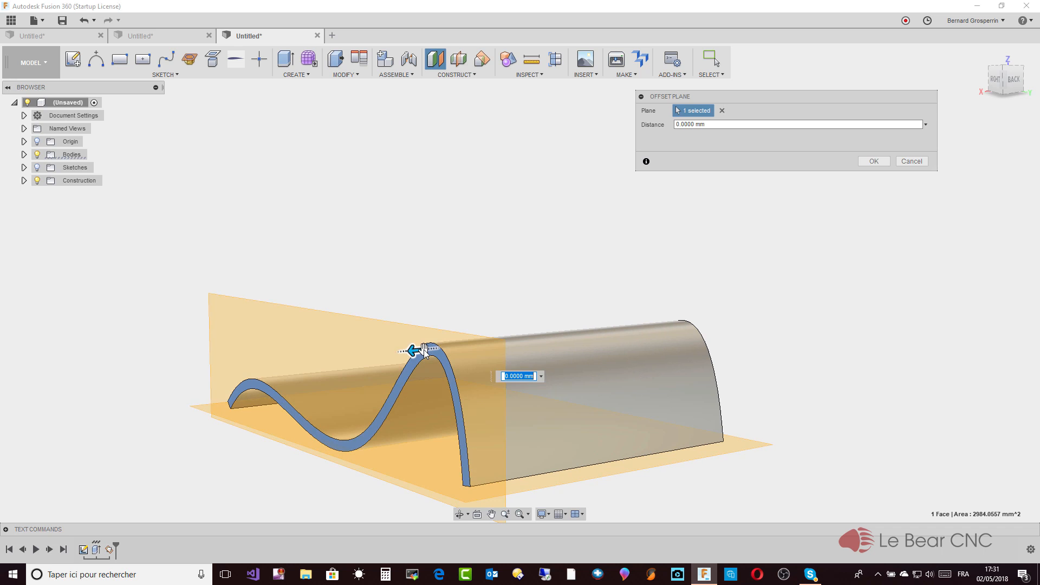
middle_click_drag(425, 352, 562, 318, "shift")
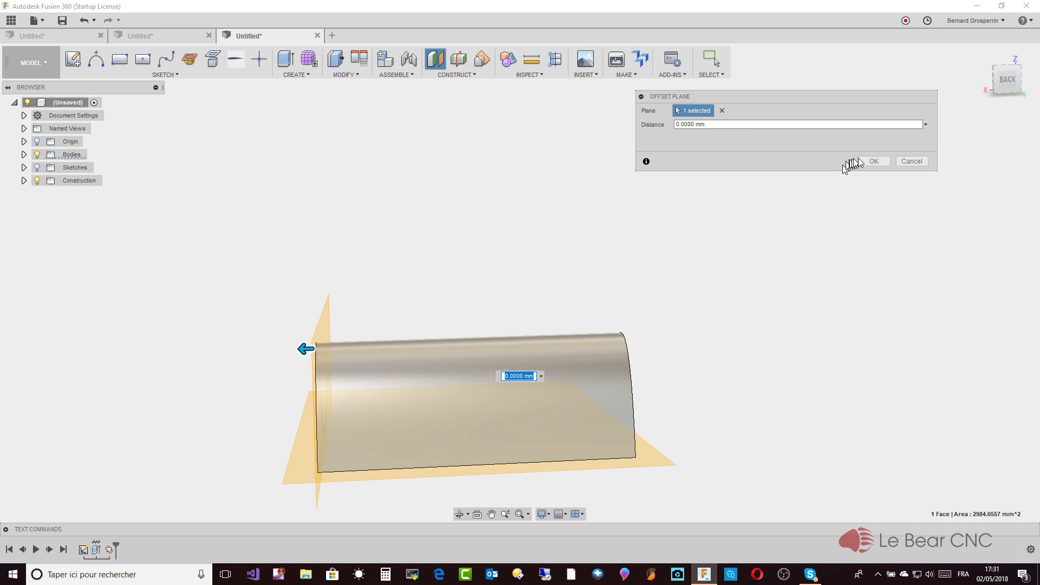
left_click(873, 162)
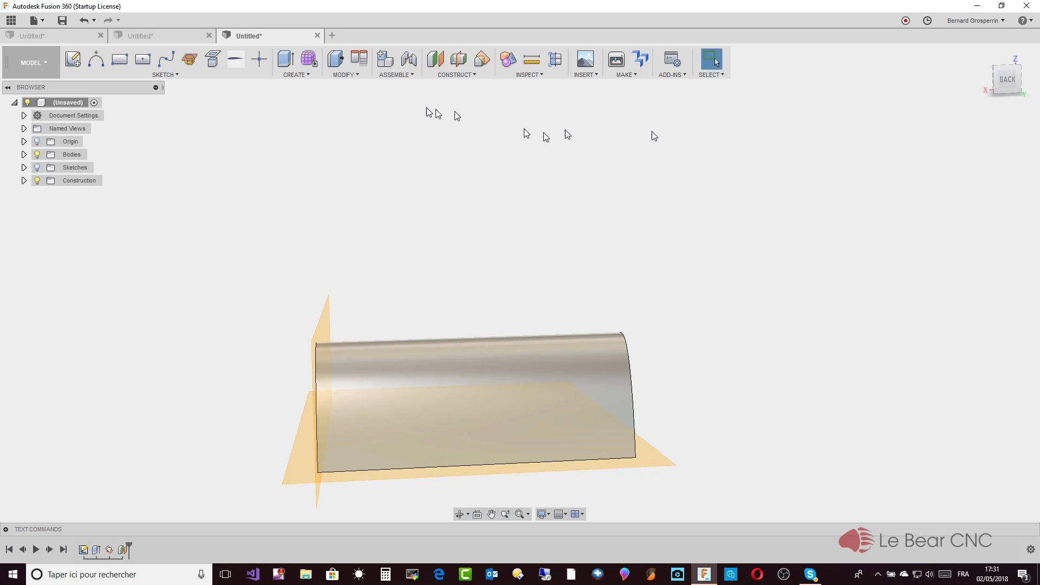
Step: Create an offset plane at 0 mm on the opposite wavy side face, at the sketch plane
left_click(436, 60)
middle_click_drag(488, 179, 476, 343, "shift")
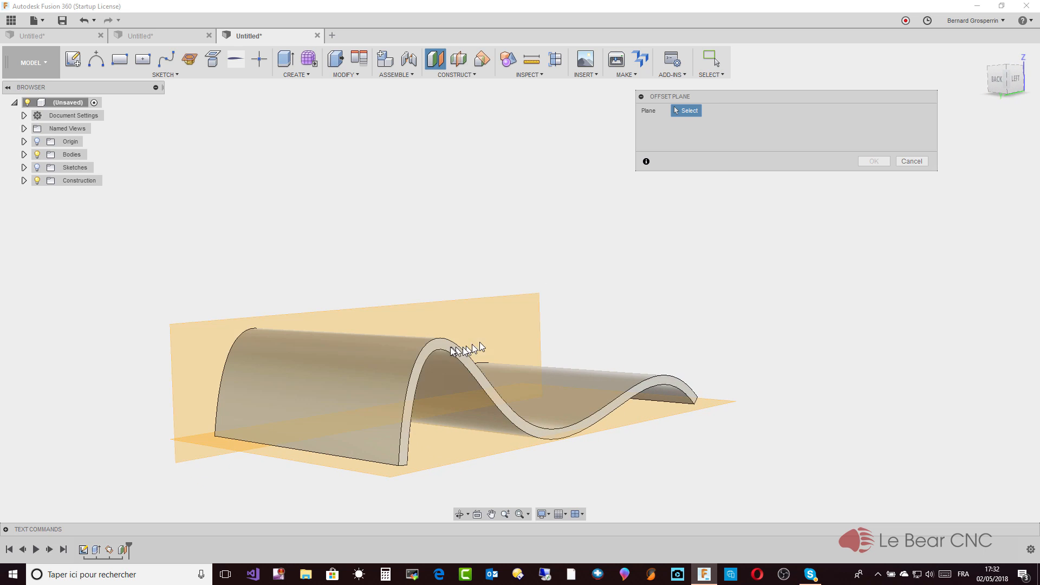
left_click(444, 353)
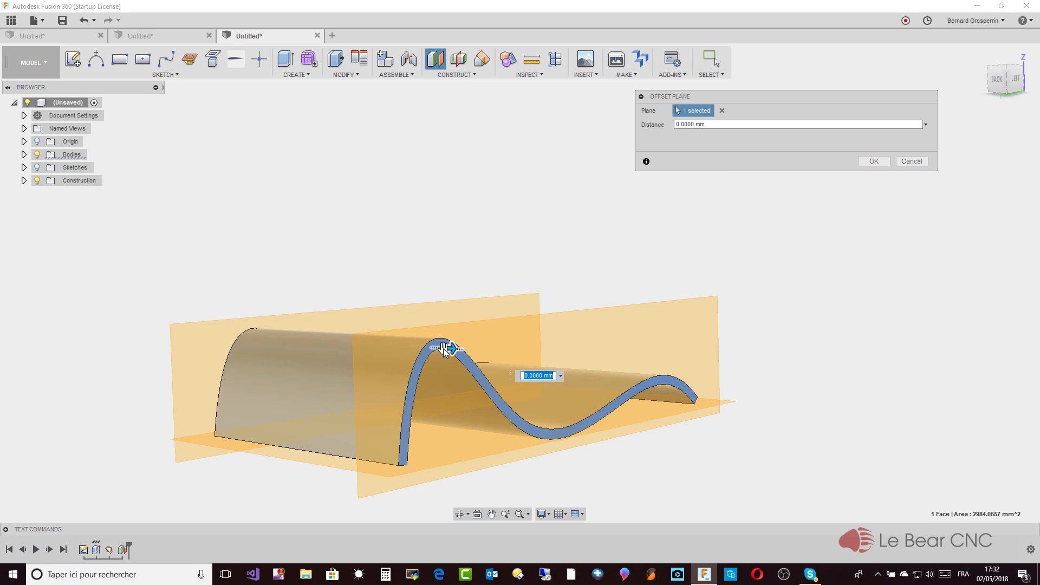
left_click(874, 161)
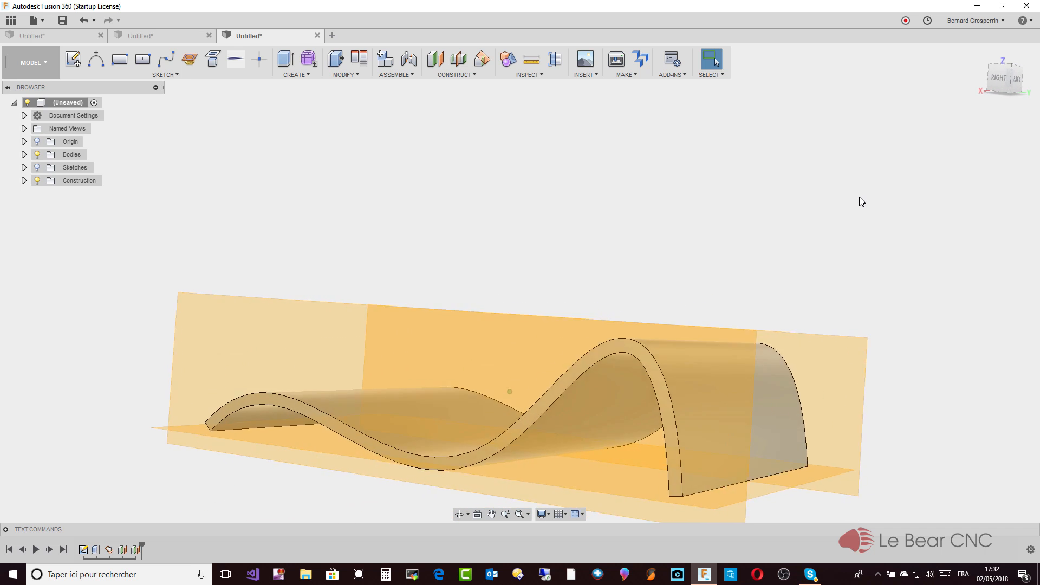
Step: Start a Boundary Fill
left_click(304, 74)
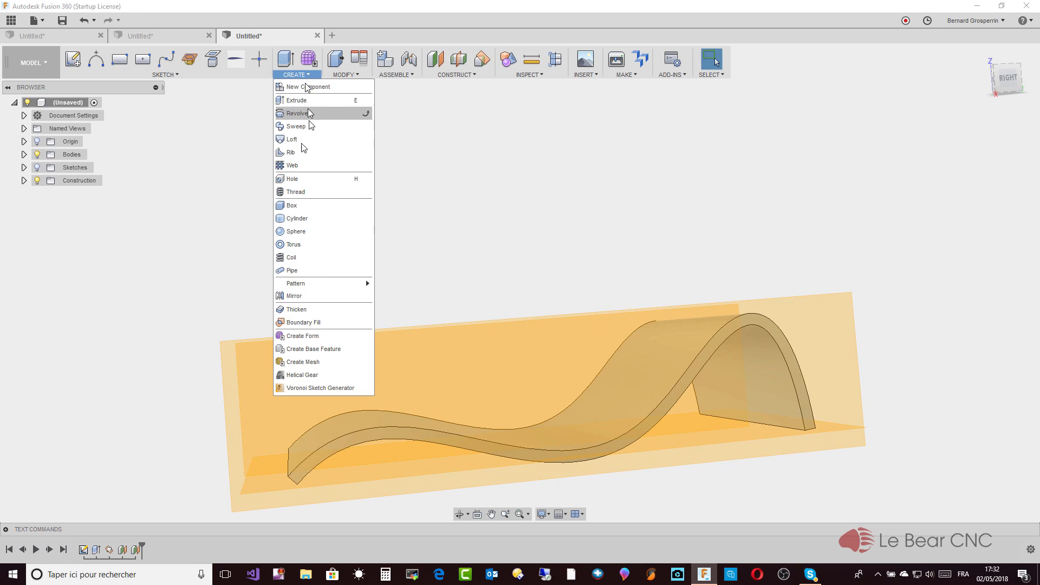
left_click(324, 325)
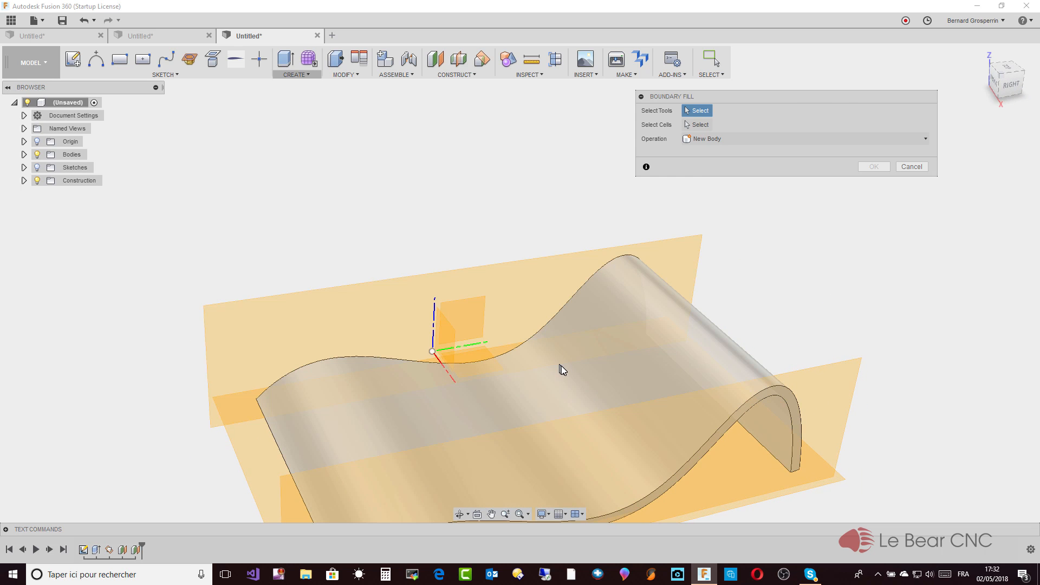
left_click(563, 370)
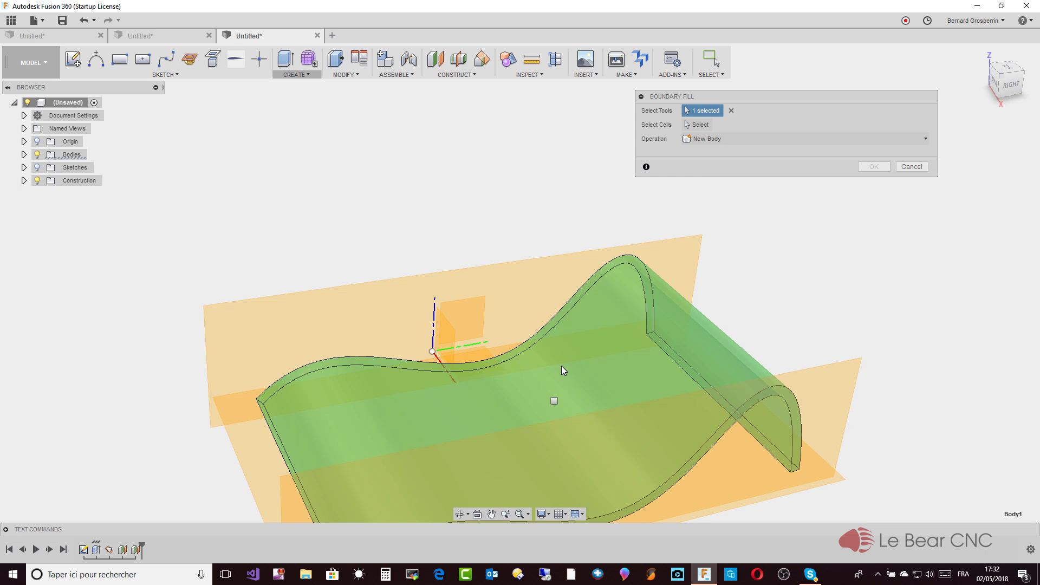
left_click(520, 299)
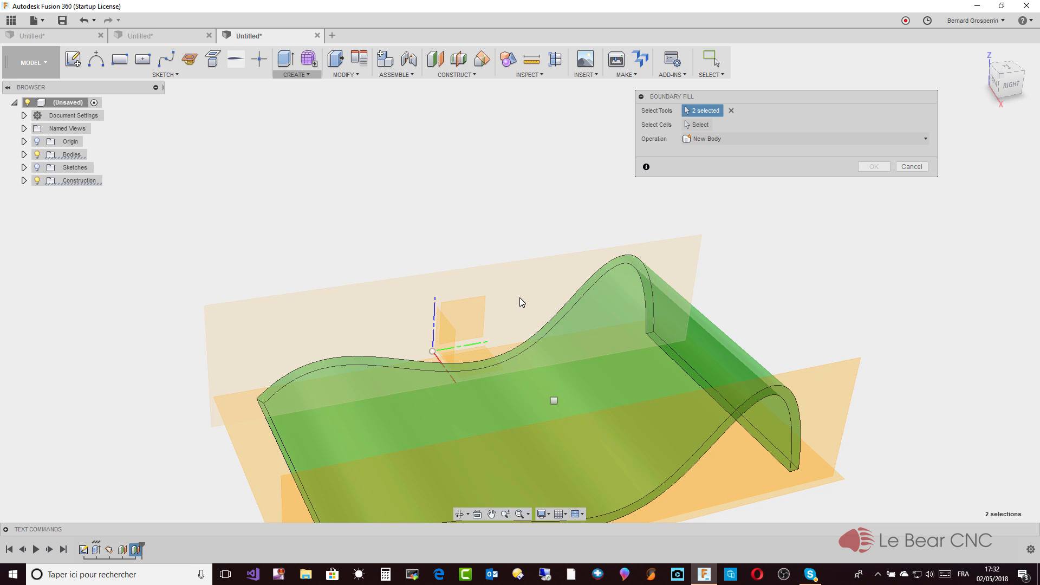
left_click(573, 460)
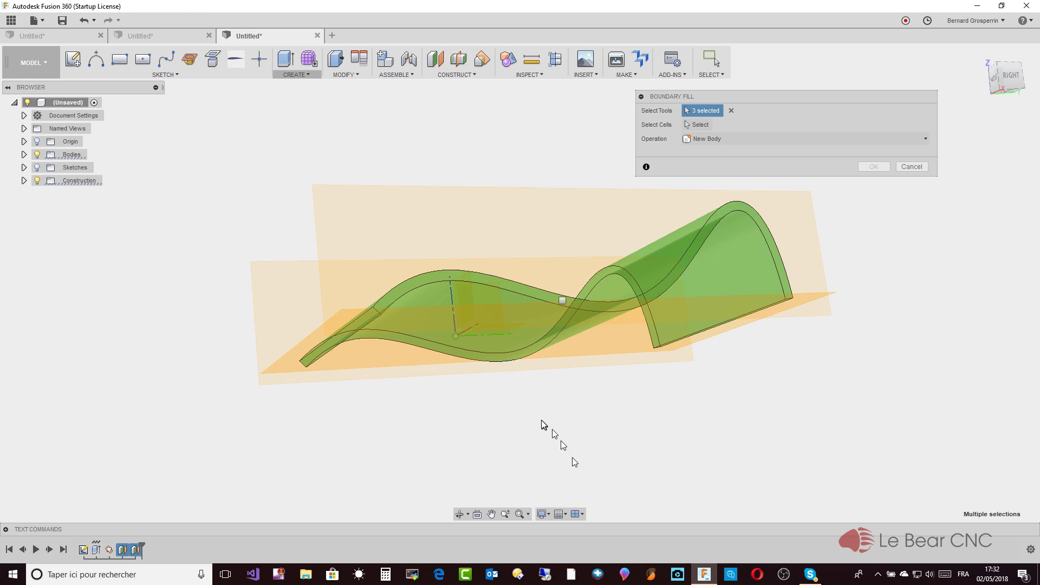
left_click(501, 352)
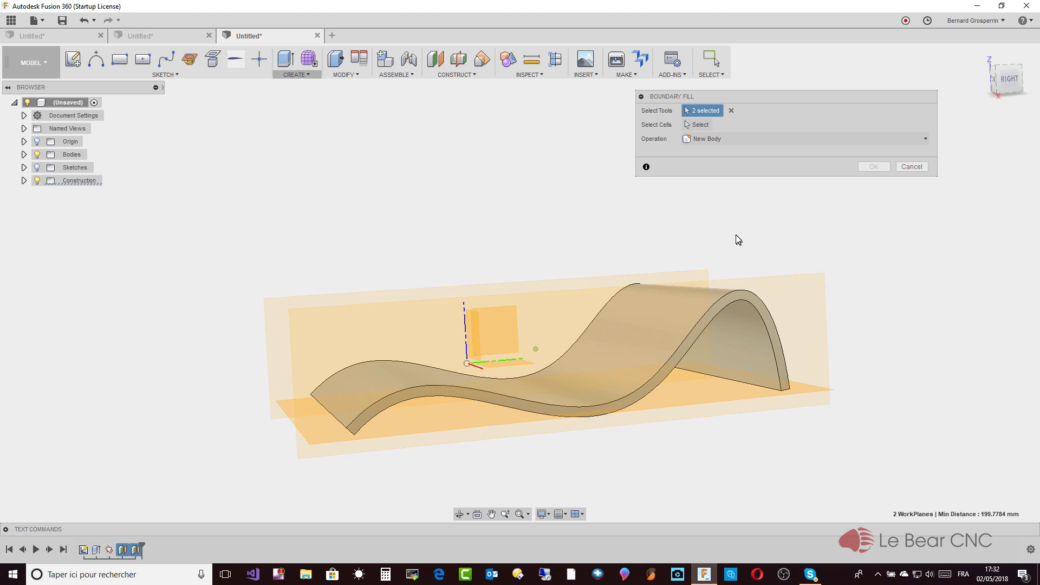
left_click(731, 112)
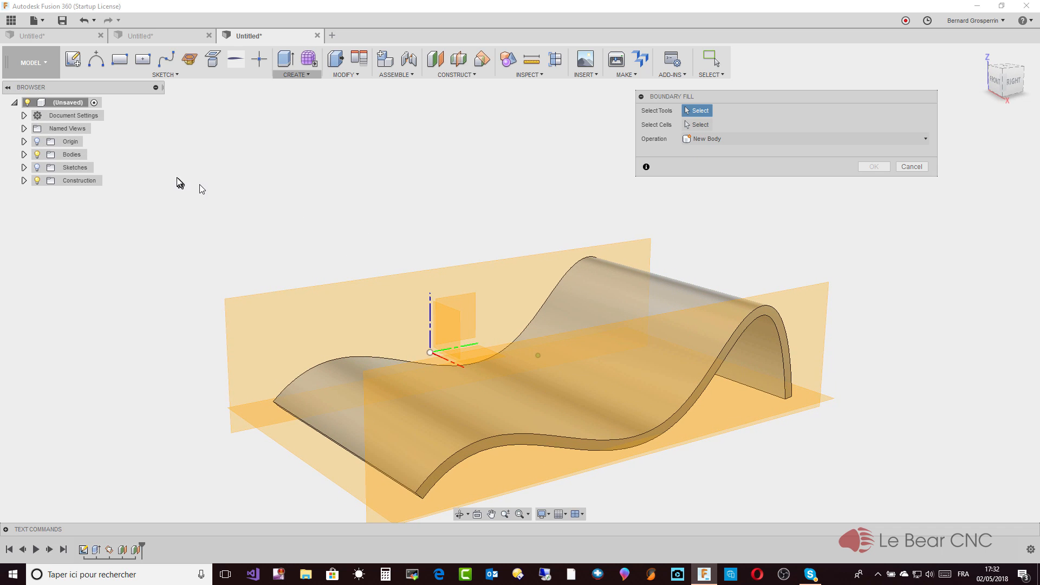
left_click(23, 141)
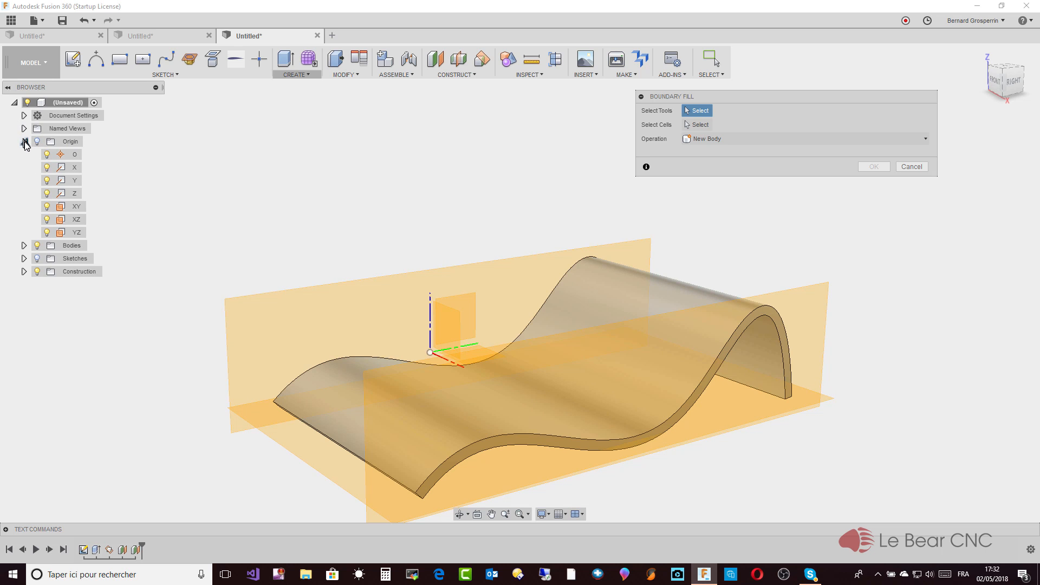
left_click(24, 141)
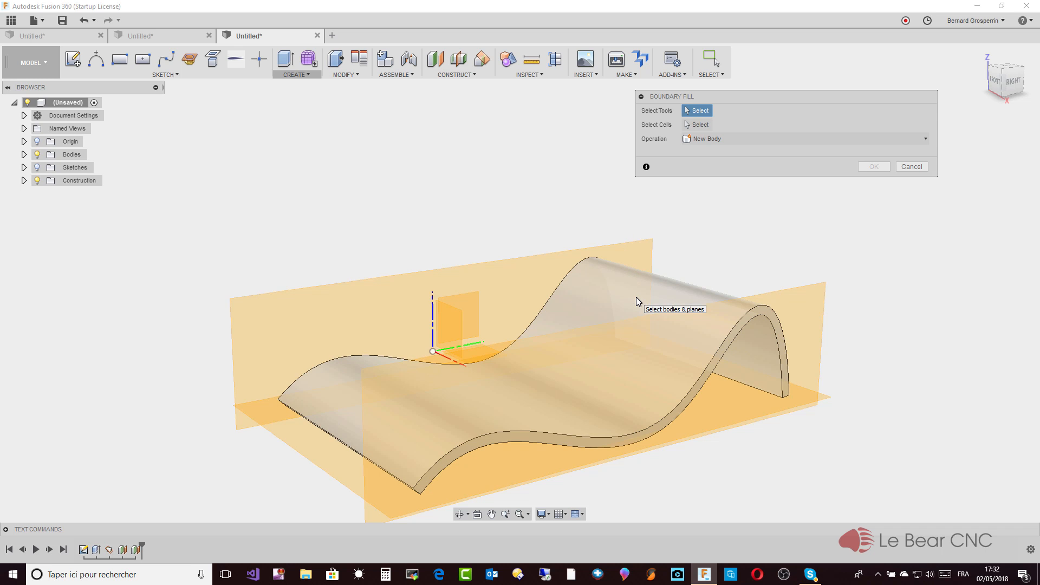
Step: Choose the wavy body, the two side planes and the base plane as the boundary fill tools
left_click(636, 298)
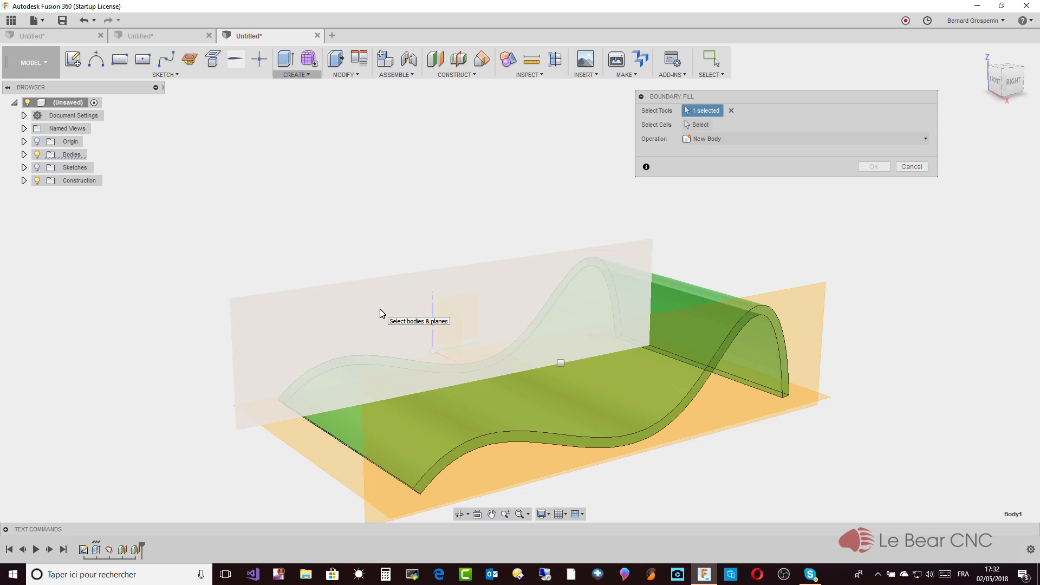
left_click(379, 310)
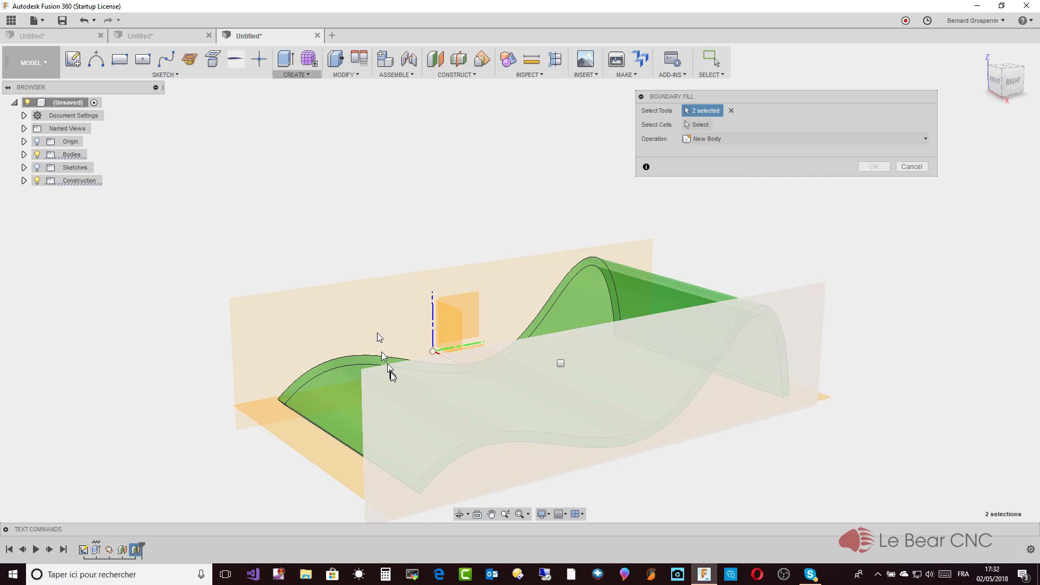
left_click(393, 377)
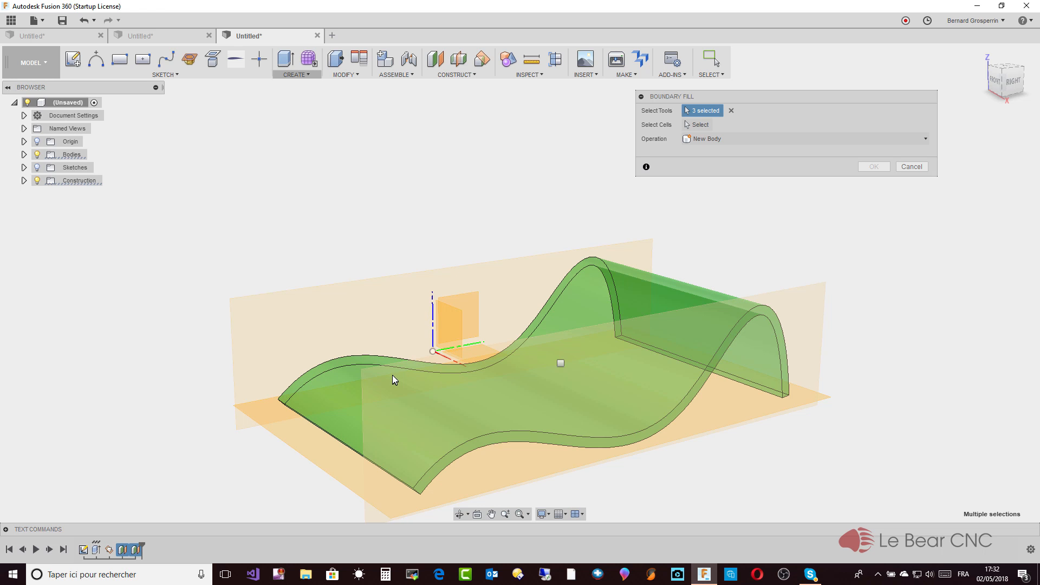
left_click(333, 460)
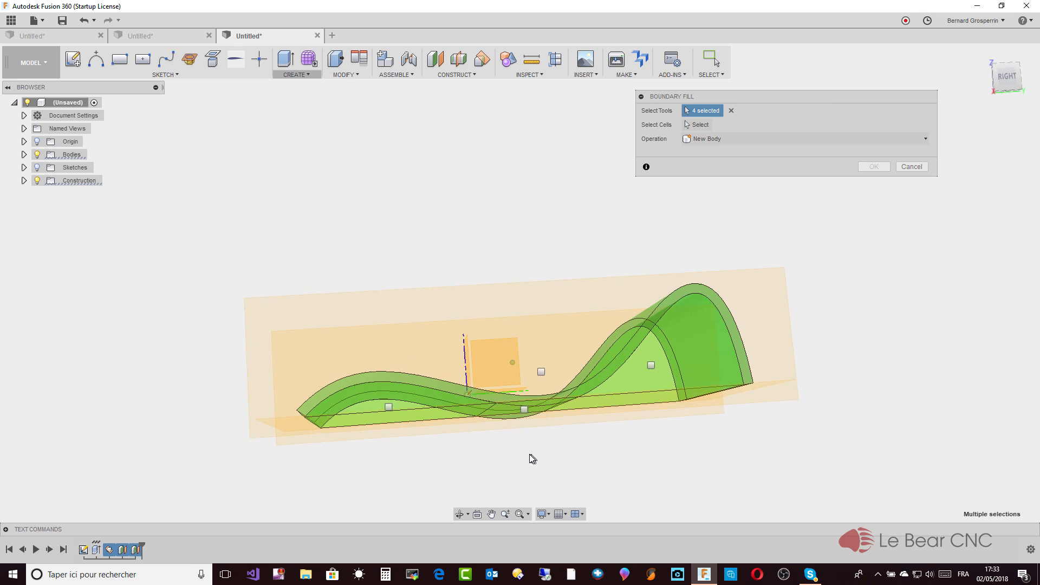
Step: Select the two cells beneath the small and large arches and fill them as new bodies
middle_click_drag(530, 455, 379, 417, "shift")
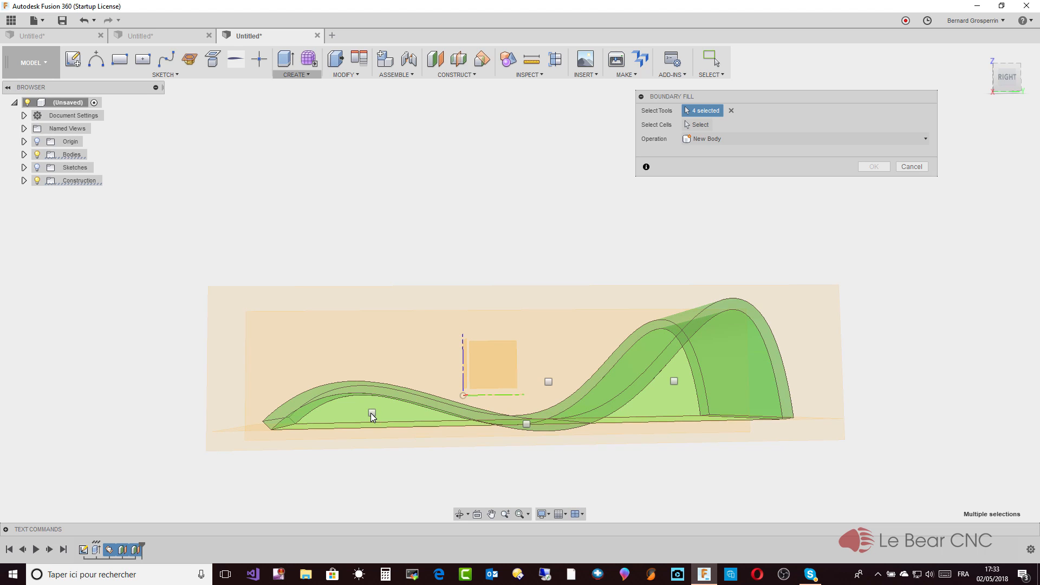
left_click(697, 126)
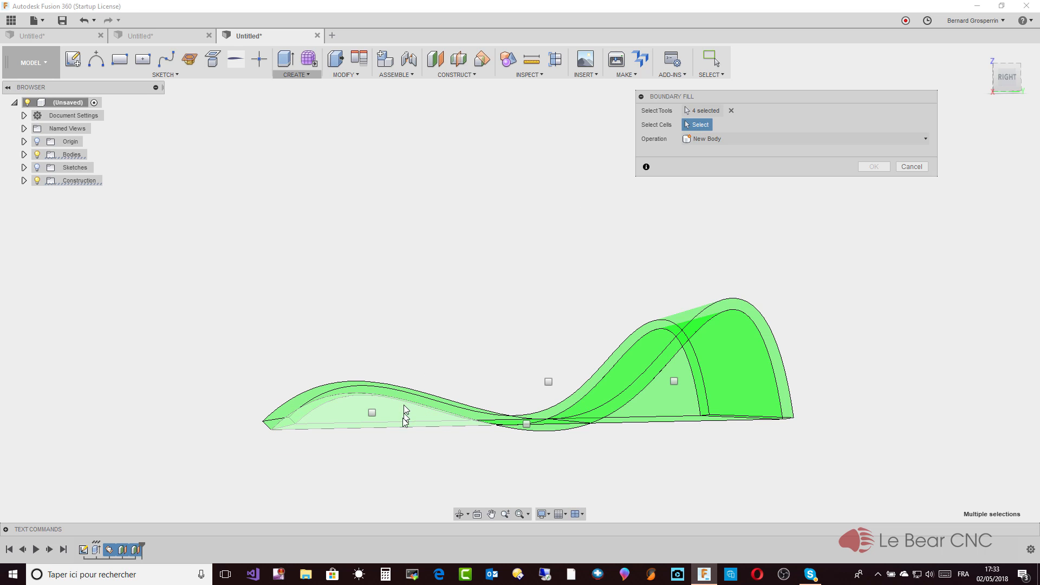
left_click(372, 415)
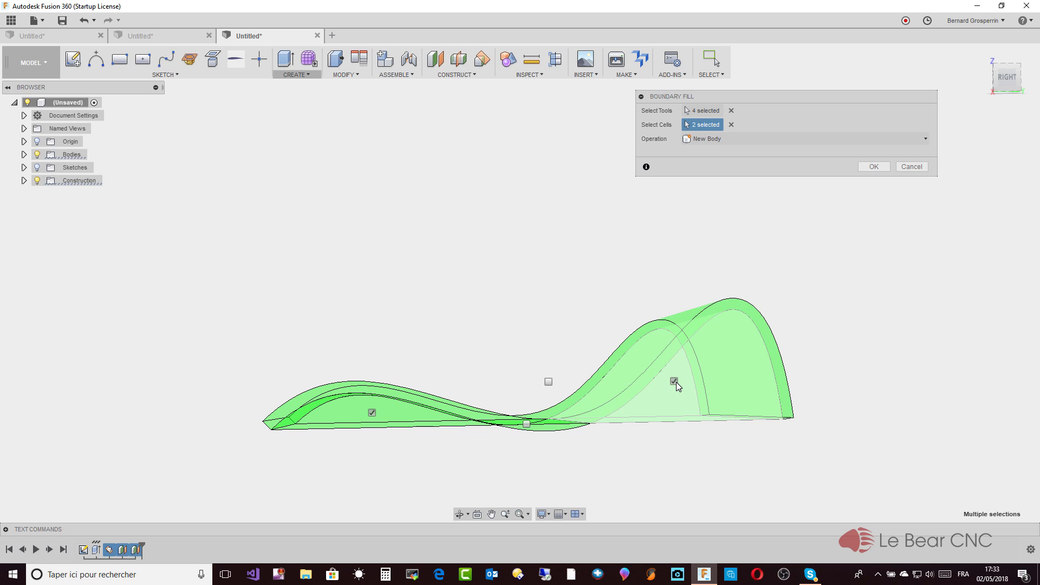
left_click(874, 167)
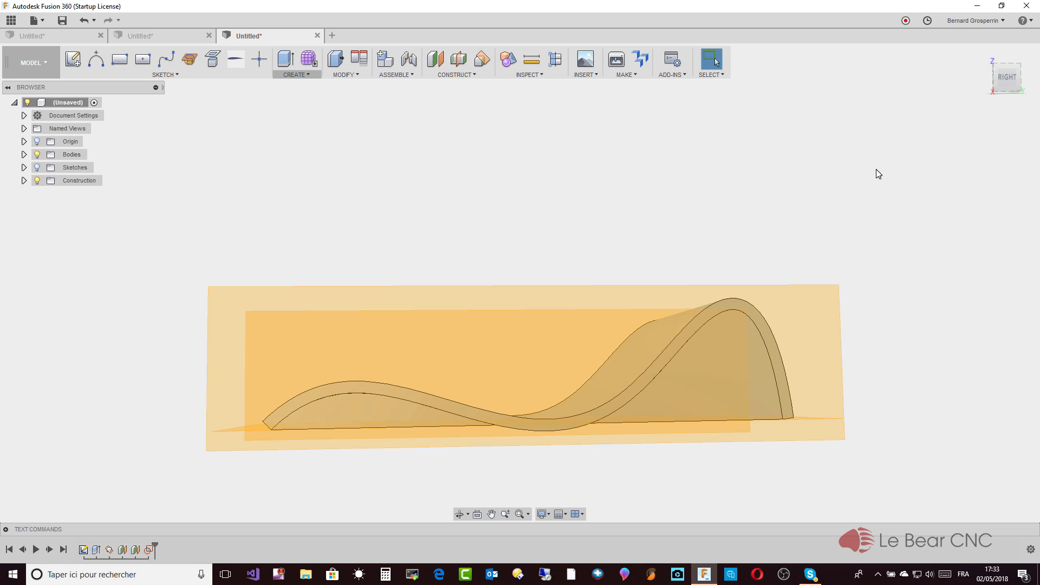
Step: Hide all the construction planes
middle_click_drag(736, 181, 460, 185, "shift")
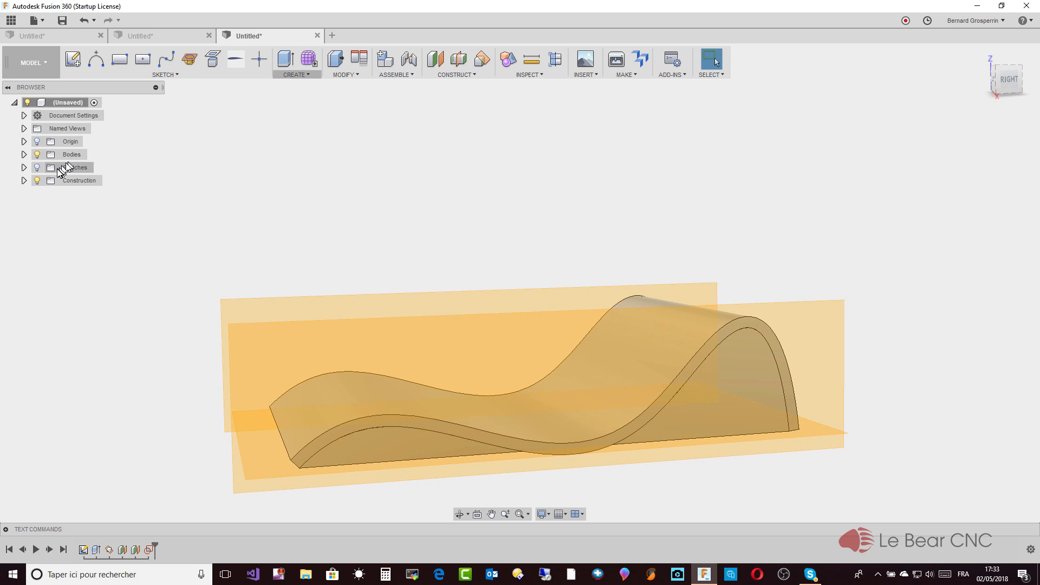
left_click(35, 182)
left_click(37, 181)
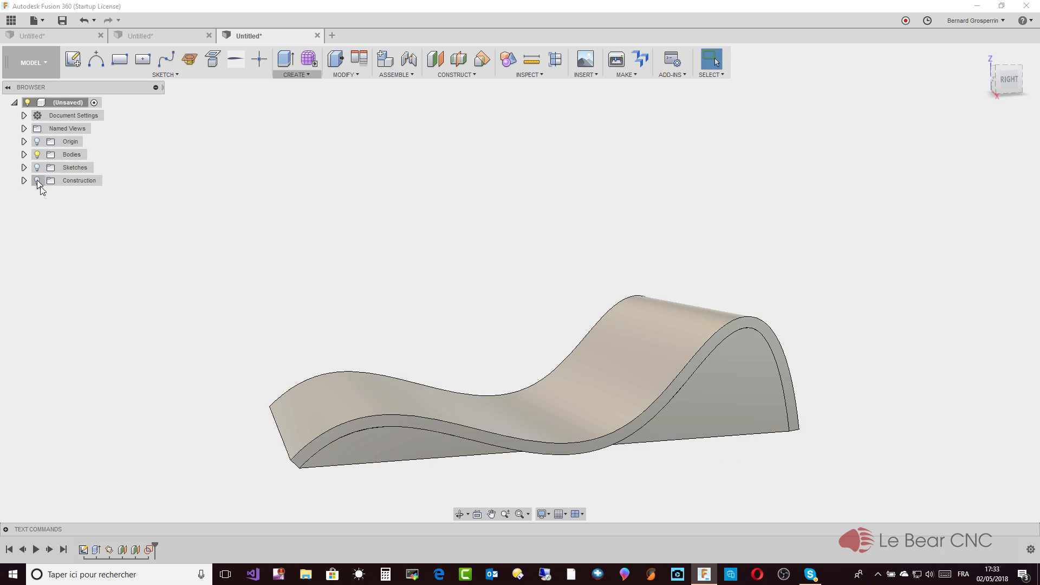
Step: Examine the filled bodies under the arches from several angles, hiding Body1 temporarily to view them alone and showing it again
middle_click_drag(38, 187, 187, 223, "shift")
left_click(24, 155)
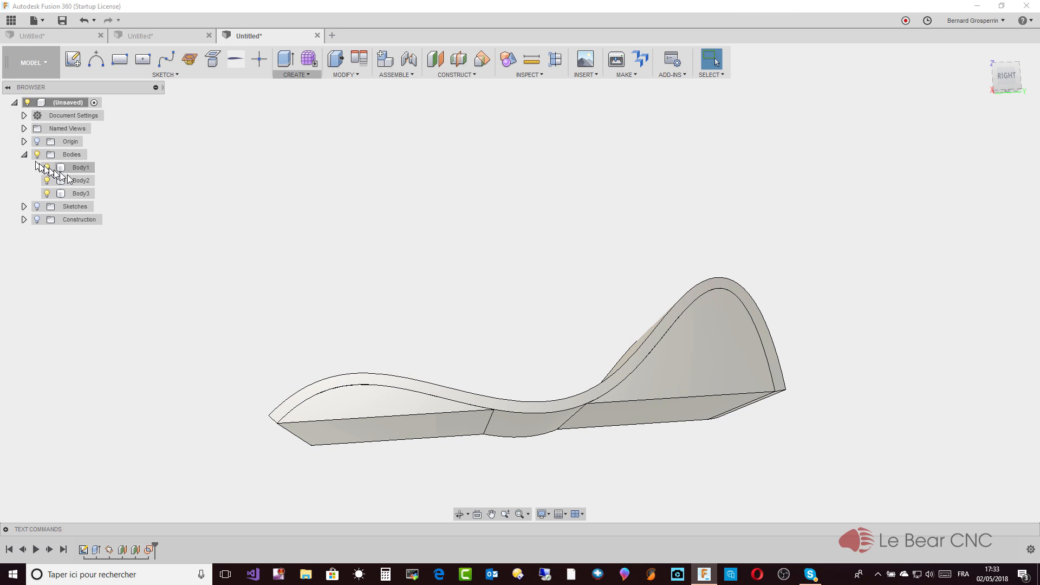
left_click(81, 181)
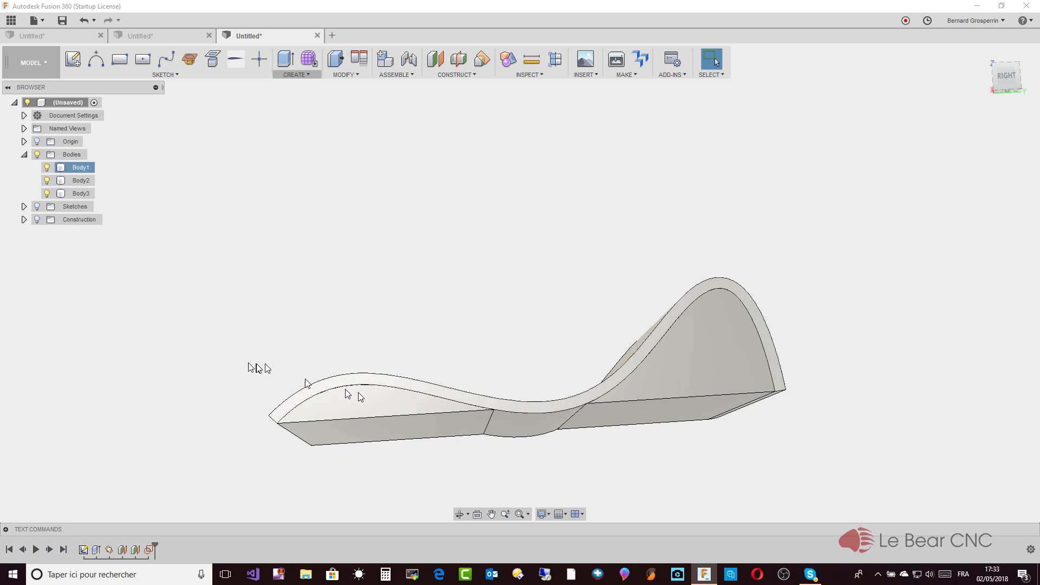
middle_click_drag(371, 409, 730, 462, "shift")
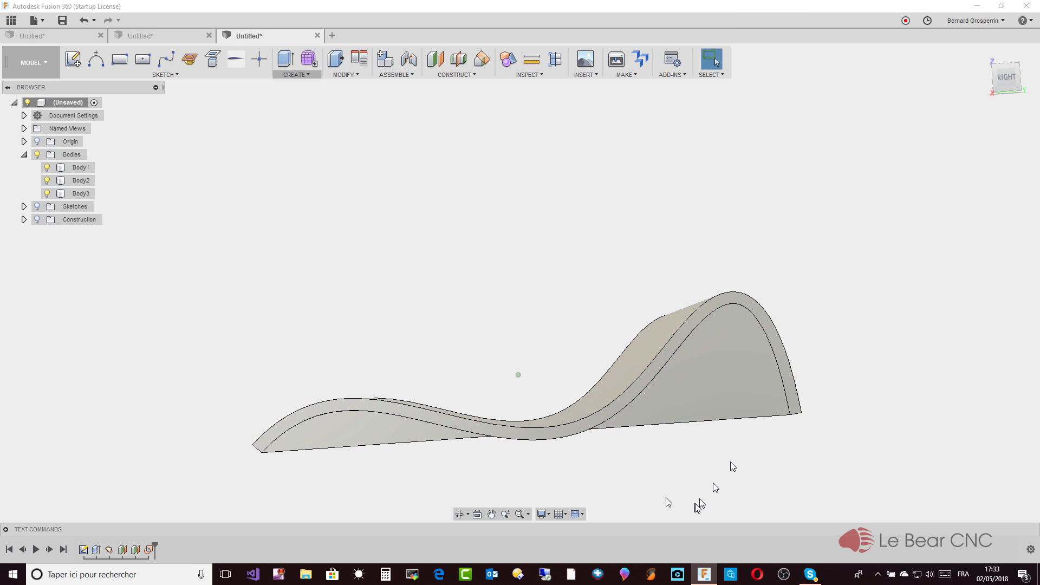
mouse_move(719, 405)
middle_mouse_down("shift")
mouse_move(598, 406)
mouse_move(652, 438)
mouse_move(592, 429)
middle_mouse_up("shift")
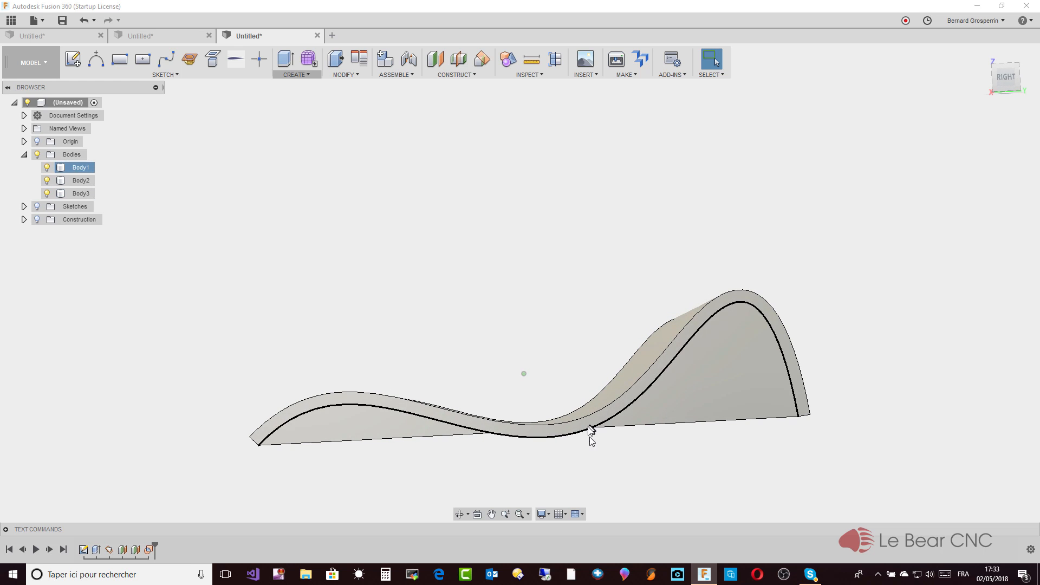
middle_click_drag(790, 424, 792, 413, "shift")
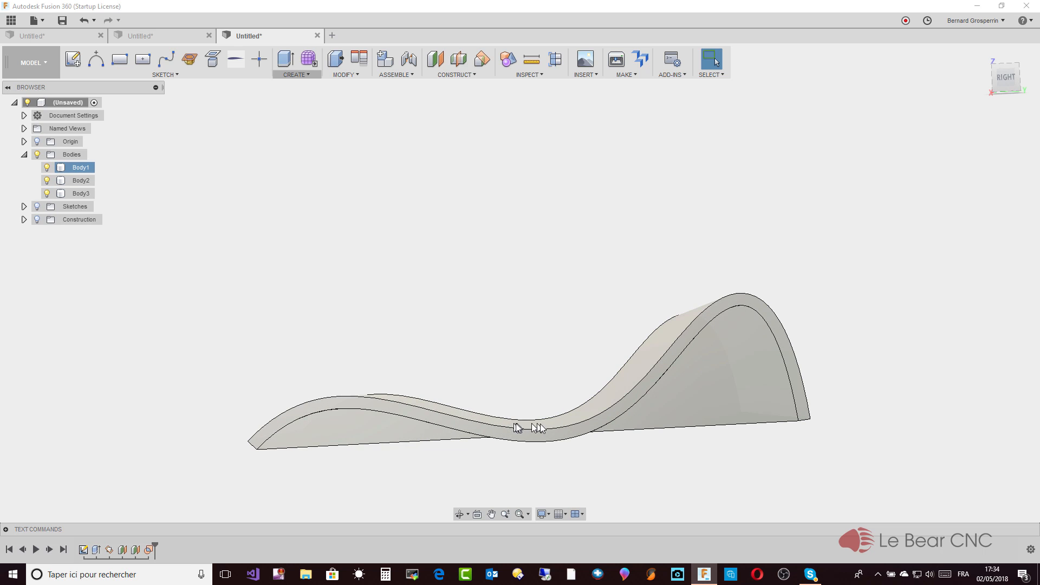
middle_click_drag(320, 446, 318, 450, "shift")
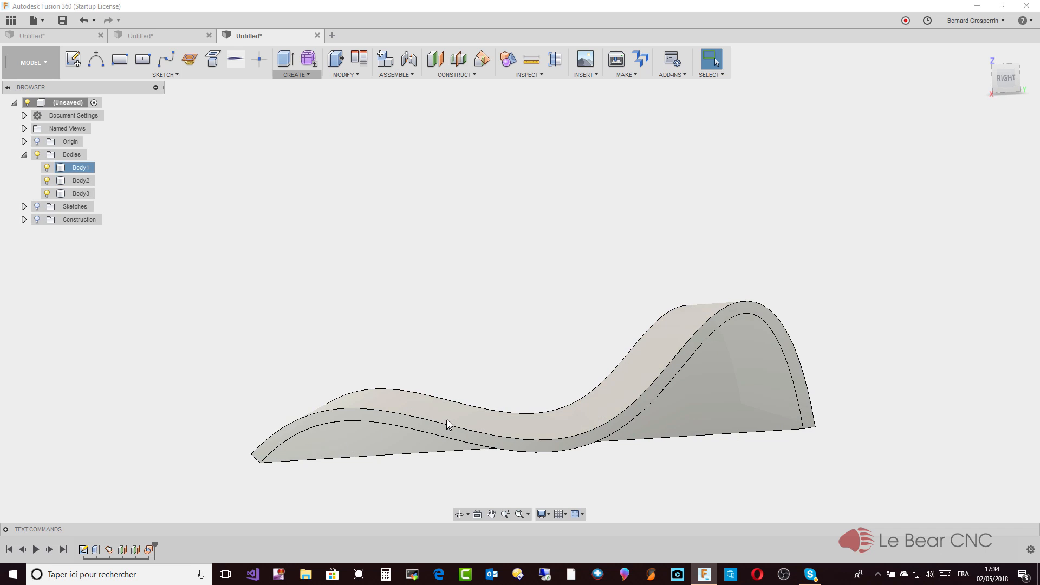
middle_click_drag(472, 395, 476, 395, "shift")
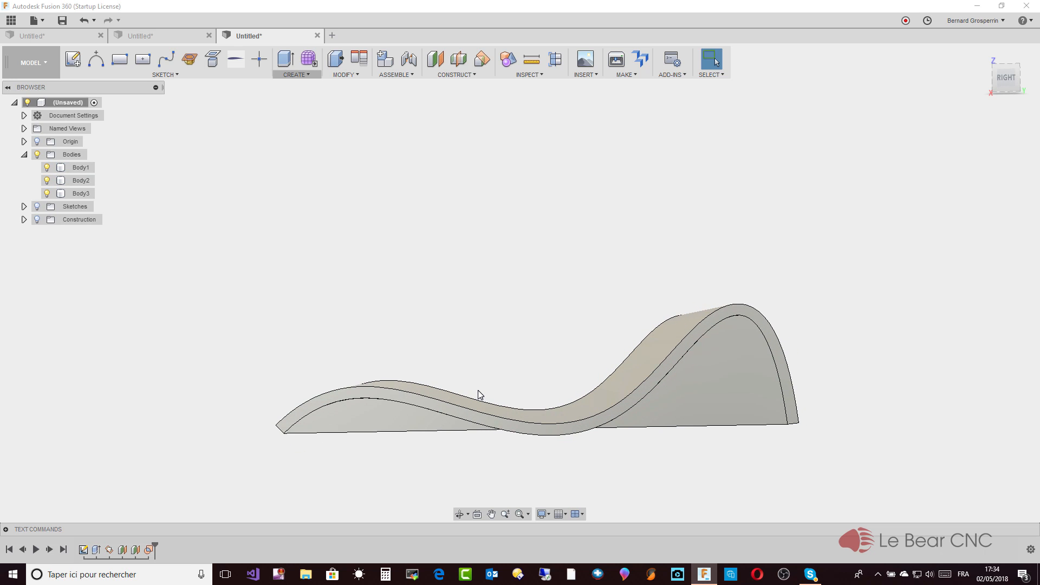
left_click(479, 396)
left_click(47, 167)
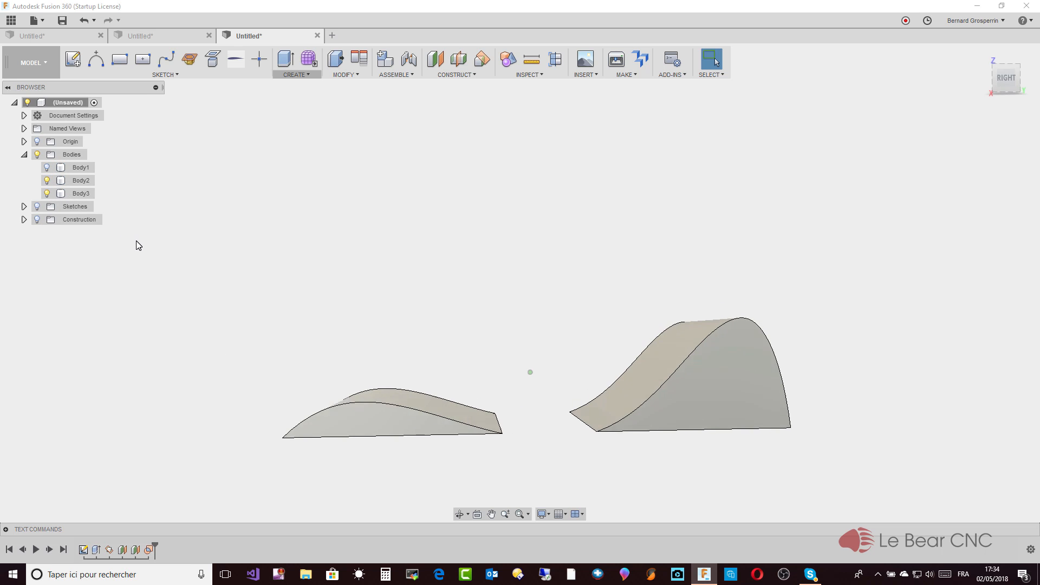
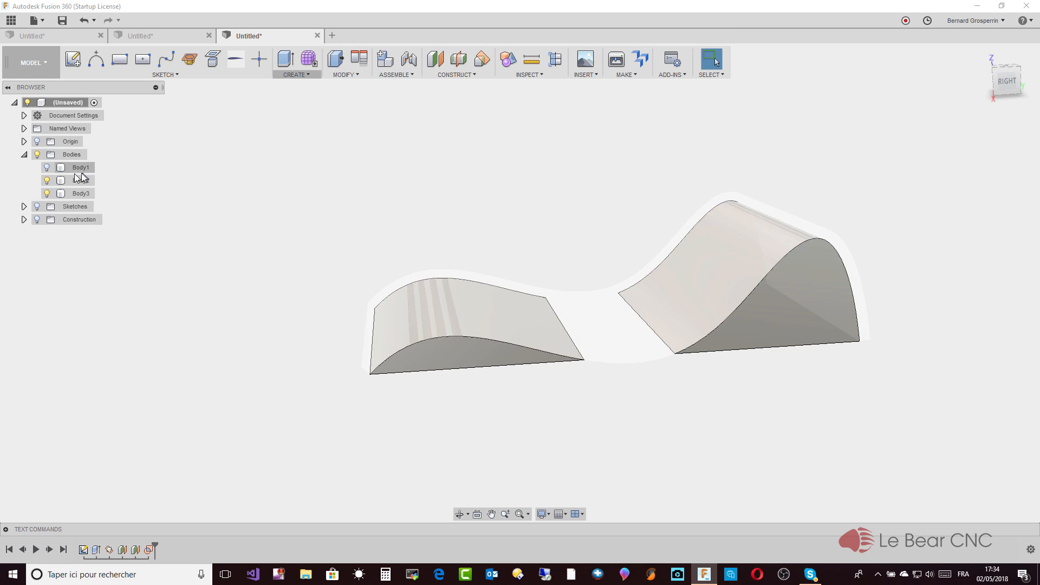
left_click(46, 167)
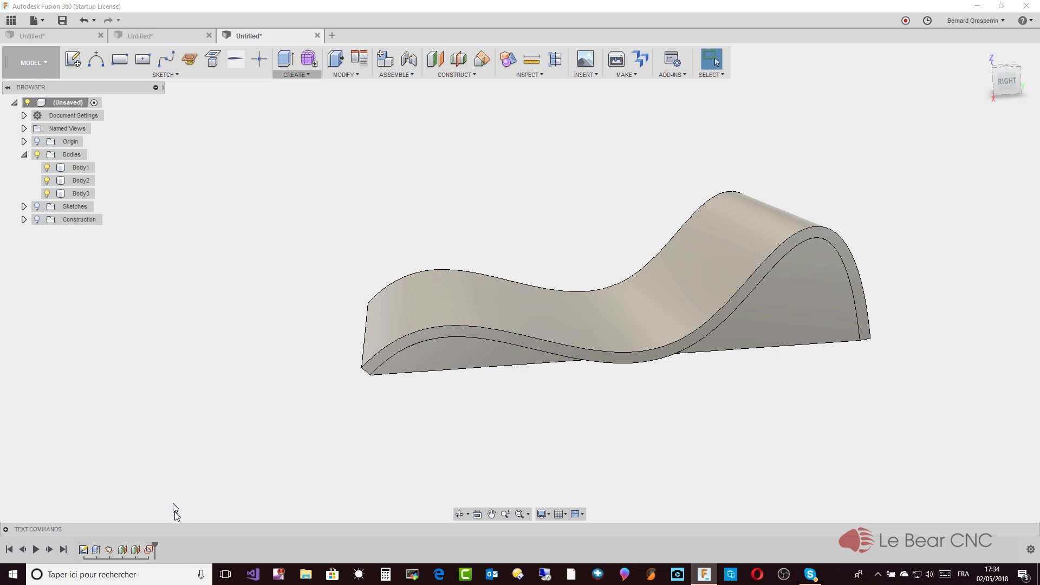
Step: Edit the boundary fill to replace the two arch cells with the single cell at the wave's trough, below the base plane
right_click(151, 547)
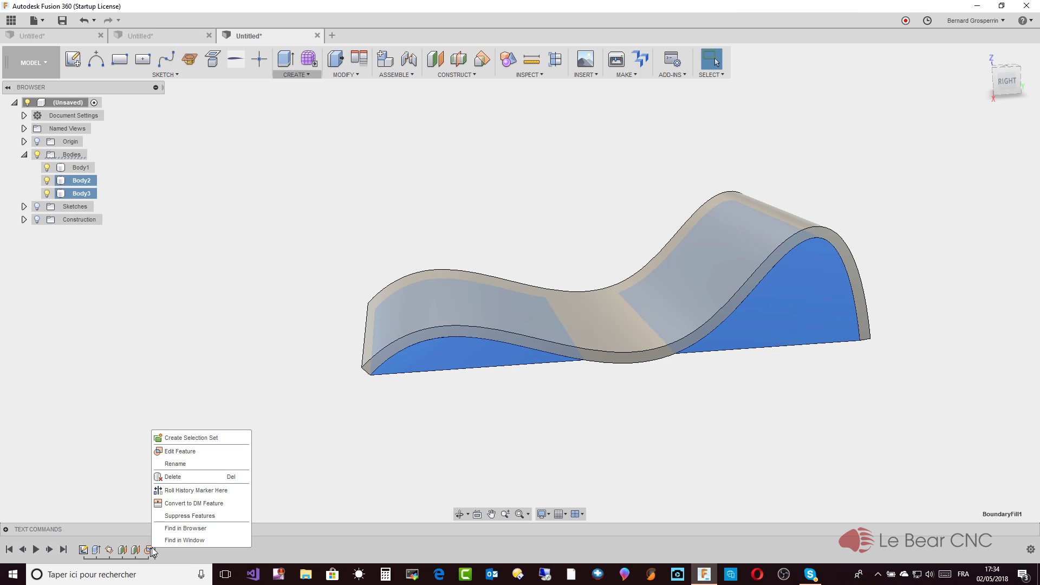
left_click(173, 454)
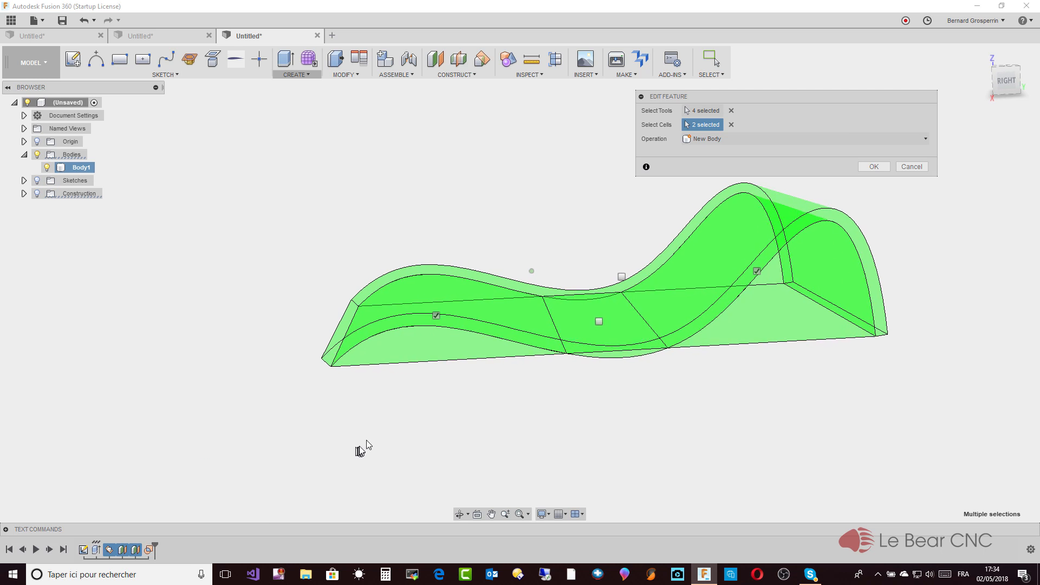
middle_click_drag(367, 444, 557, 363, "shift")
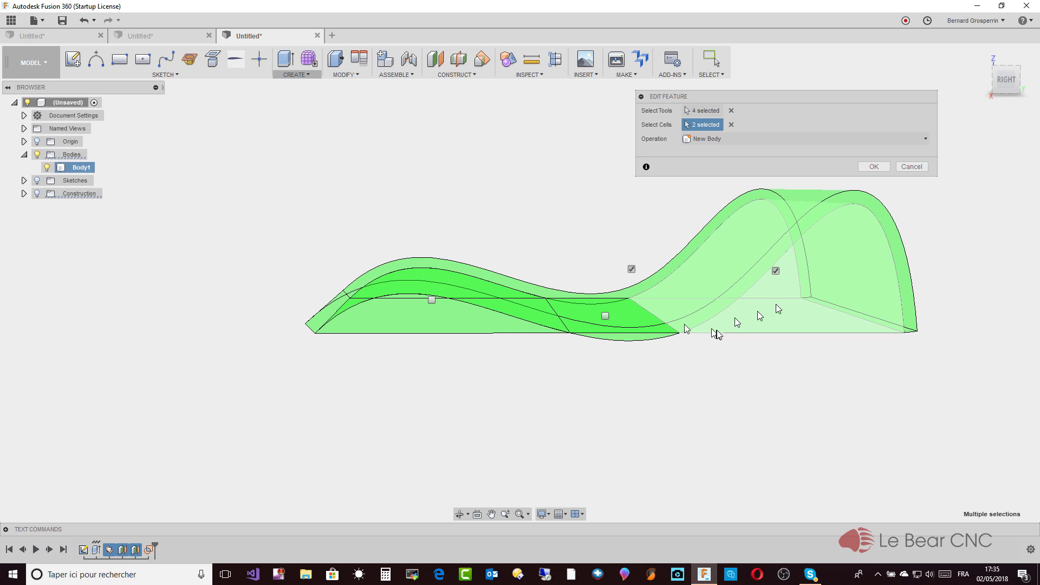
left_click(874, 167)
Step: Inspect the underside of the wave at the trough and hide Body3 to compare it with the wavy body
middle_click_drag(876, 167, 620, 301, "shift")
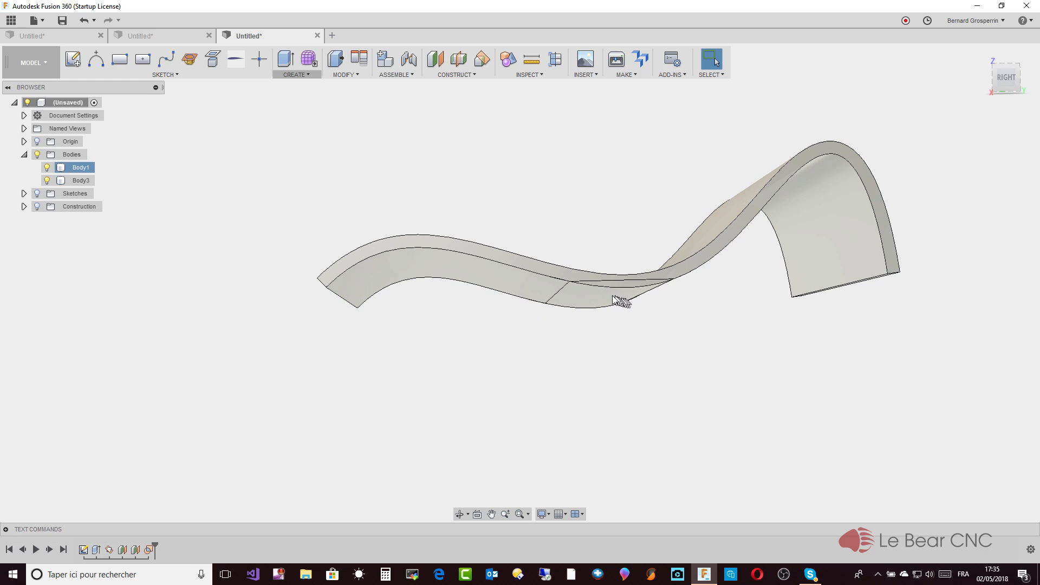
left_click(611, 299)
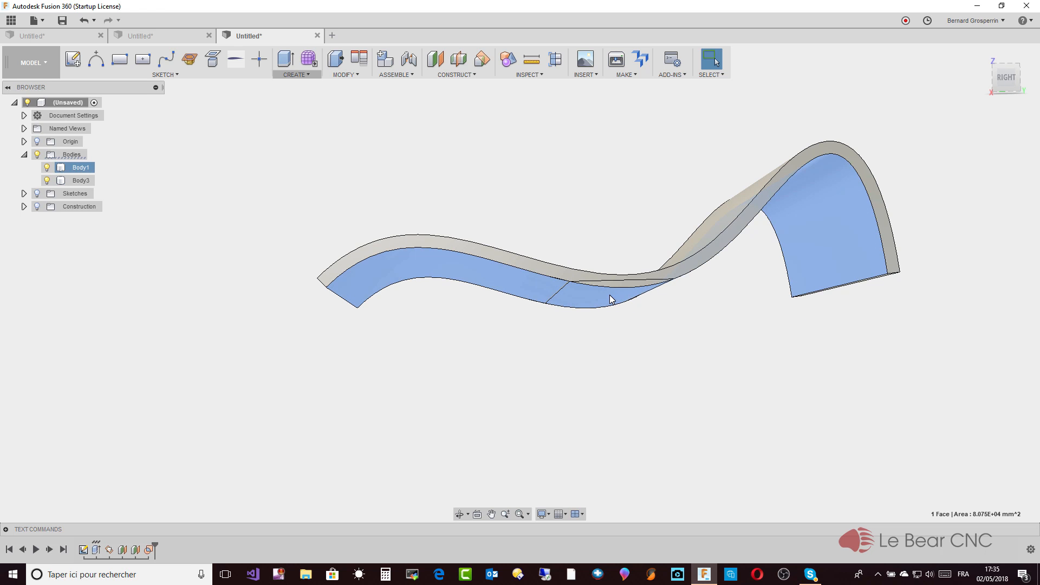
left_click(46, 181)
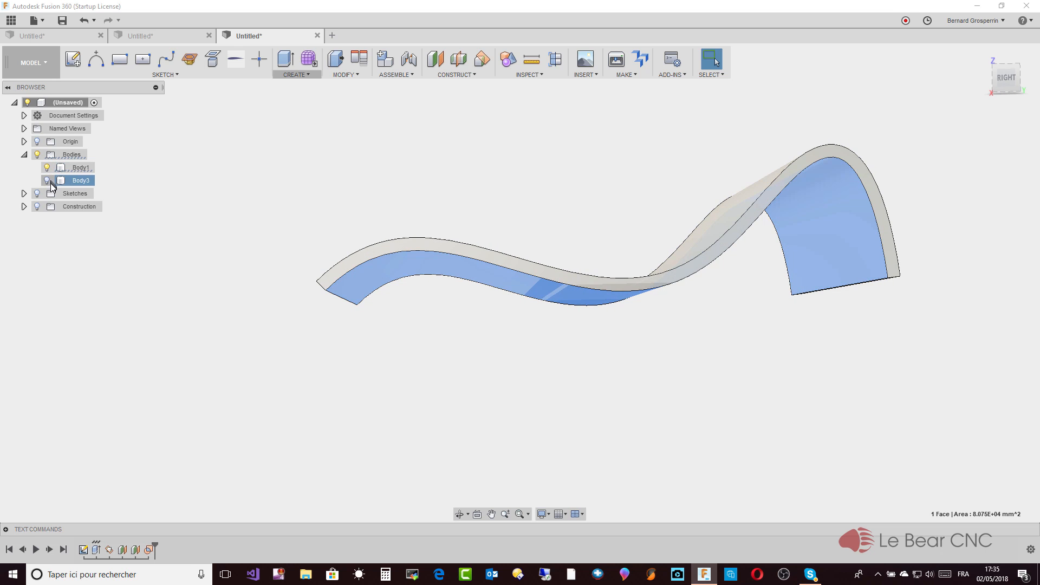
Step: Show Body3 again and review the trough cell selected in the boundary fill
left_click(47, 181)
middle_click_drag(47, 181, 423, 394, "shift")
mouse_move(488, 413)
middle_mouse_down("shift")
mouse_move(543, 376)
mouse_move(557, 353)
mouse_move(590, 358)
mouse_move(615, 344)
mouse_move(626, 318)
mouse_move(332, 225)
mouse_move(197, 360)
mouse_move(189, 482)
mouse_move(169, 529)
mouse_move(154, 534)
middle_mouse_up("shift")
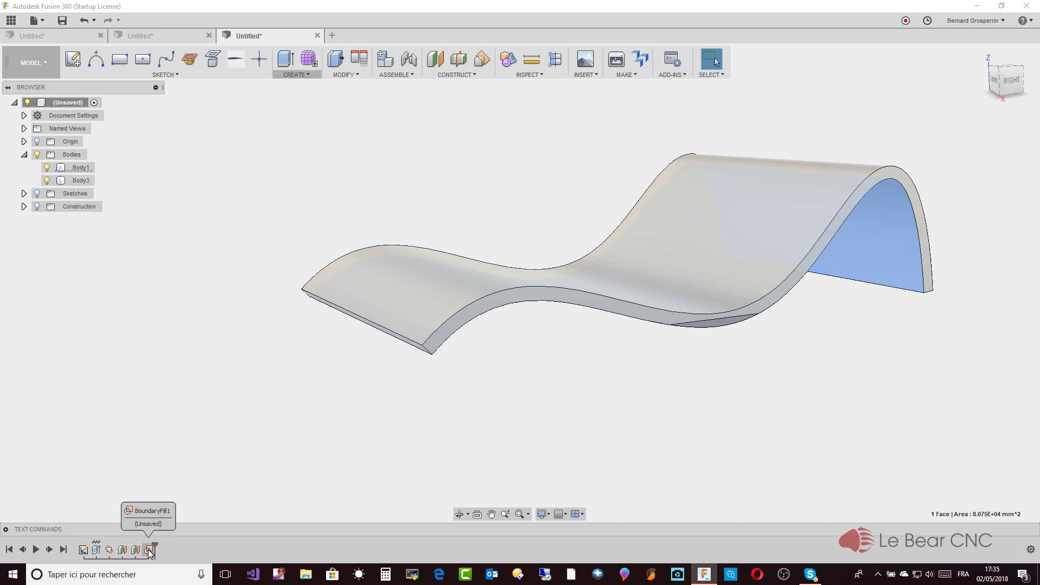
right_click(148, 549)
left_click(171, 454)
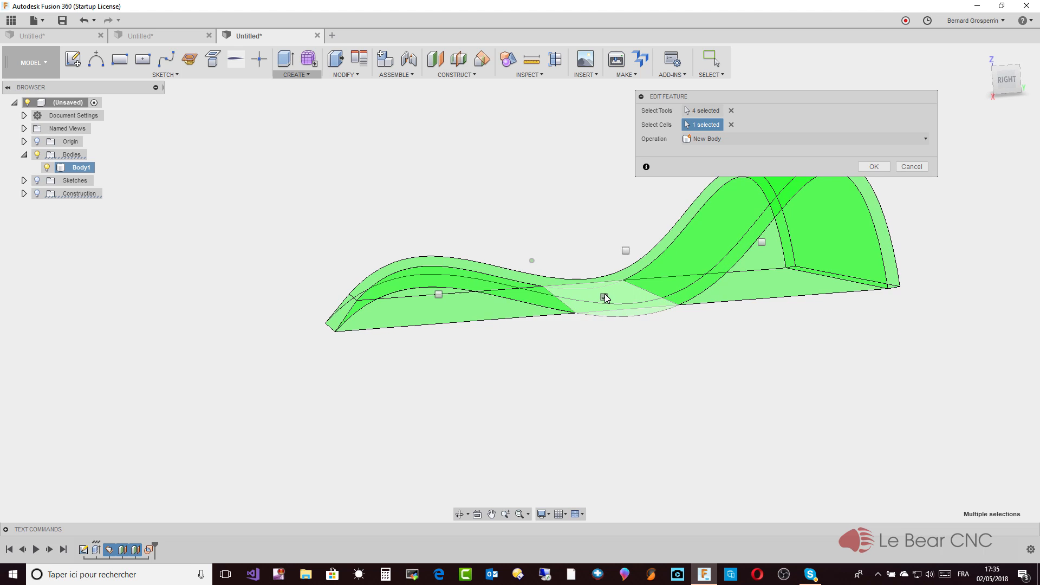
left_click(869, 168)
middle_click_drag(869, 168, 380, 297, "shift")
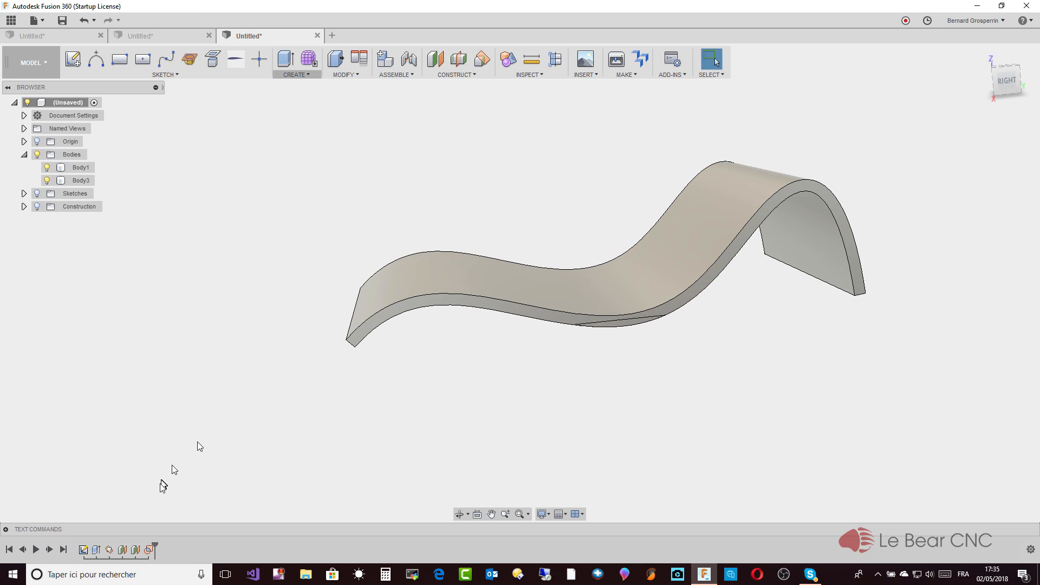
Step: Edit the boundary fill to replace the trough cell with the two cells under the arches, as new bodies
right_click(151, 551)
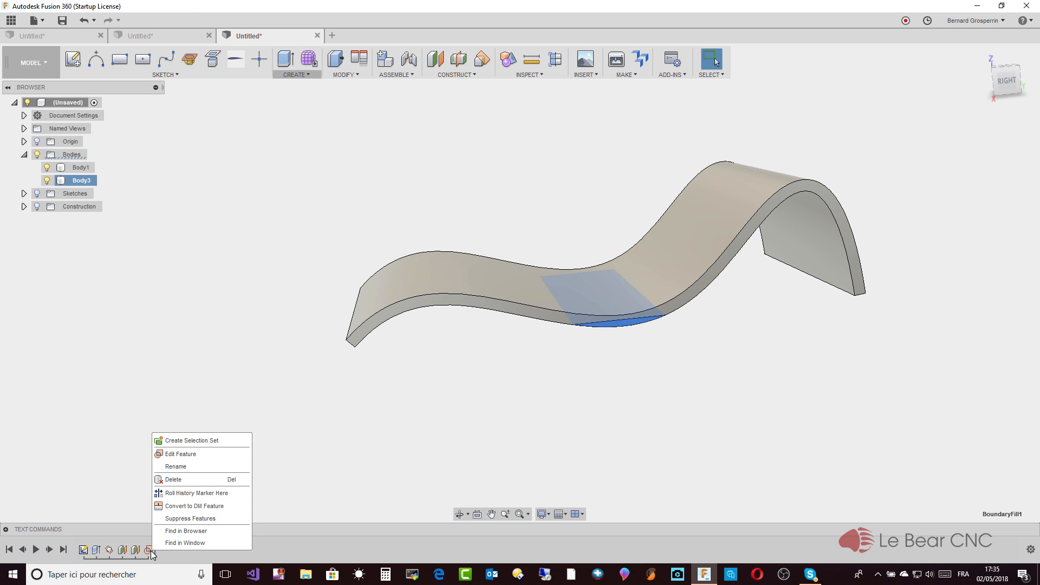
left_click(180, 455)
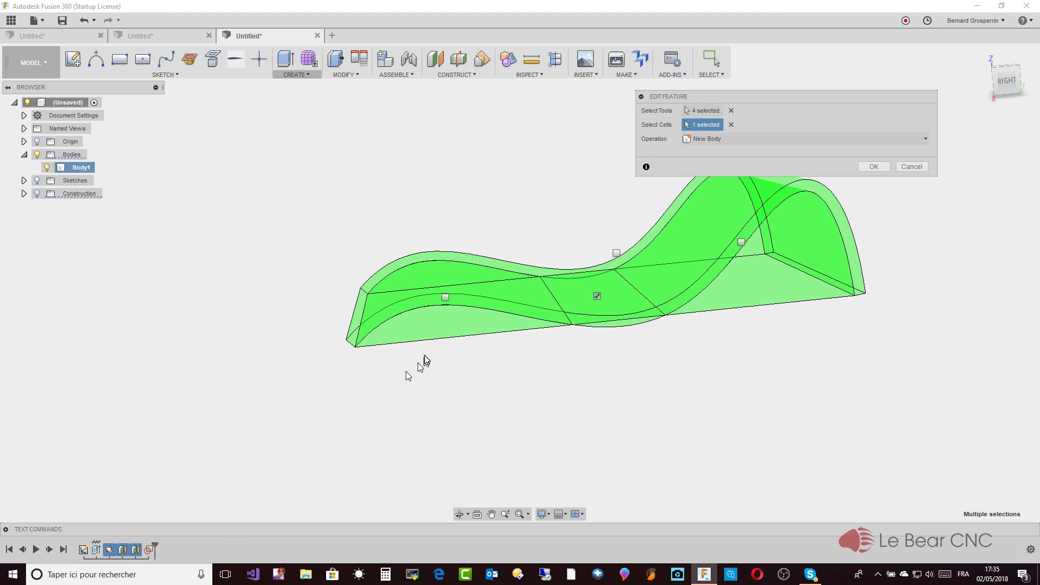
left_click(446, 297)
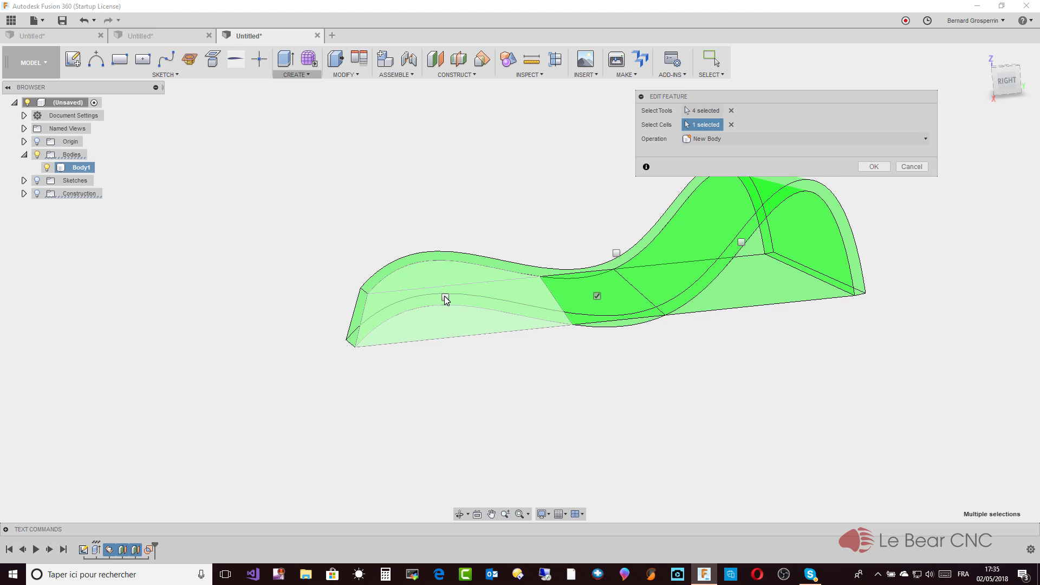
left_click(741, 242)
left_click(597, 296)
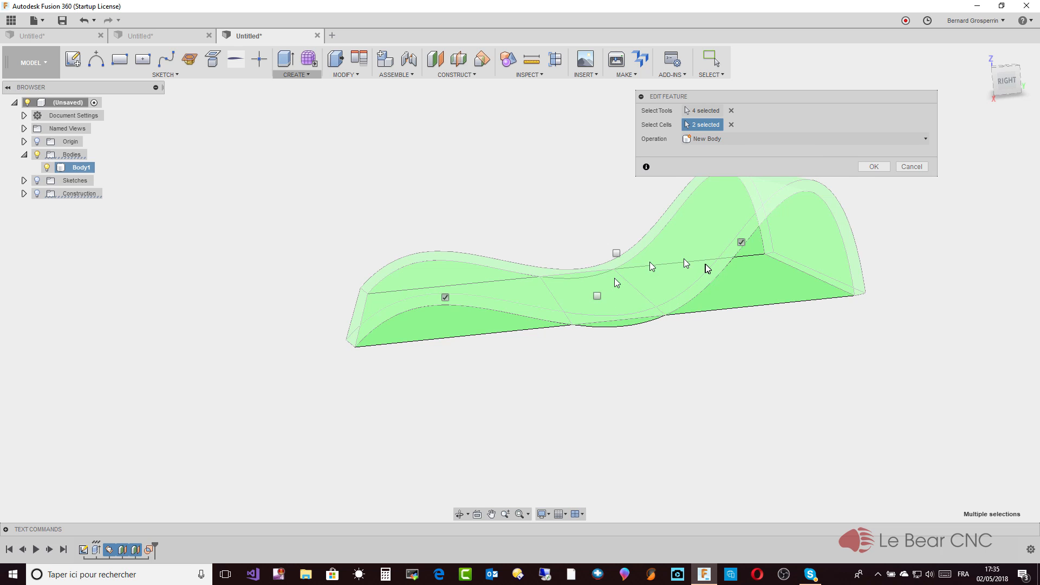
left_click(866, 168)
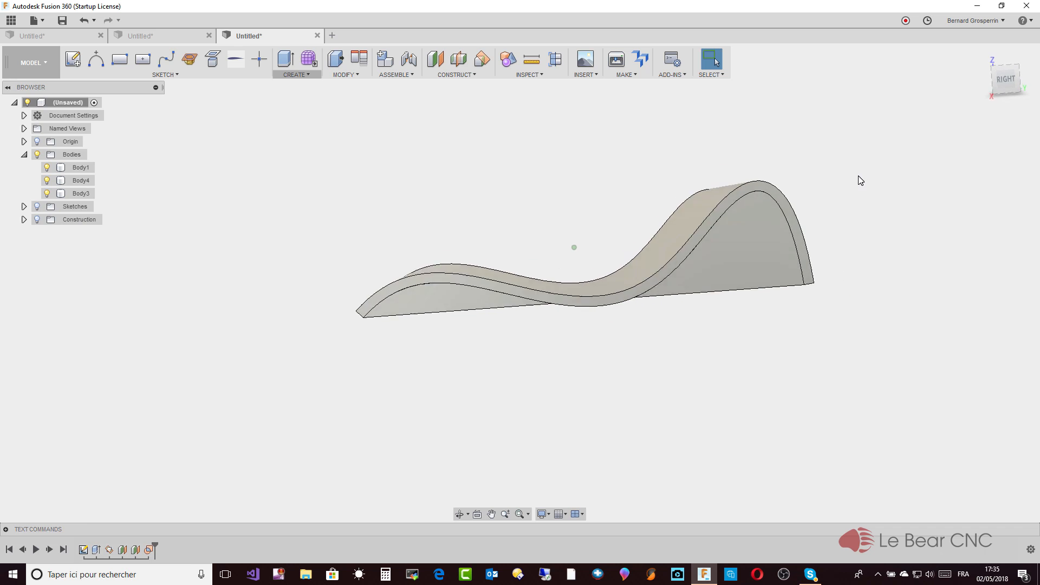
middle_click_drag(858, 176, 127, 465, "shift")
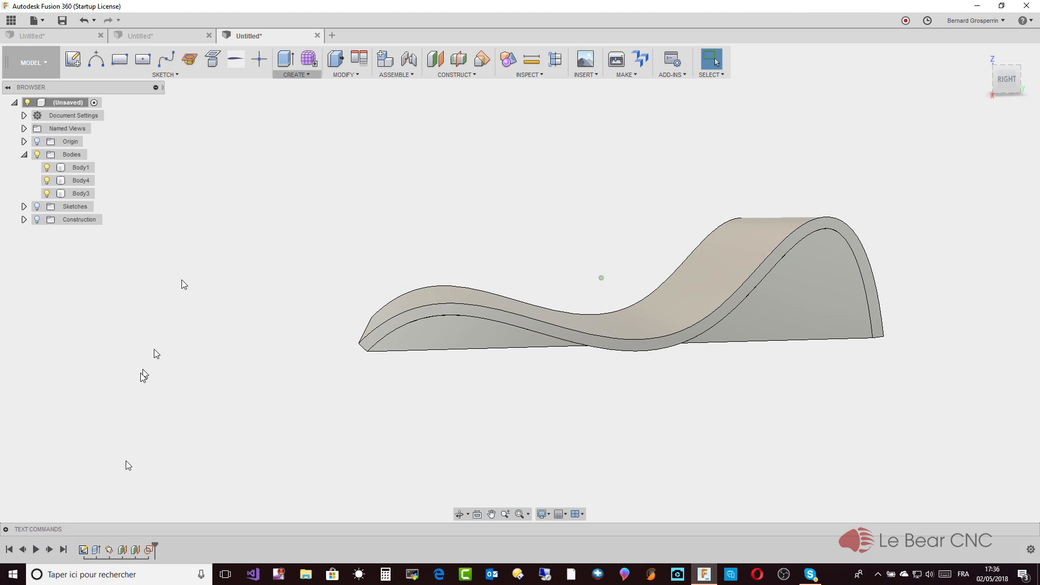
left_click(135, 551)
right_click(135, 550)
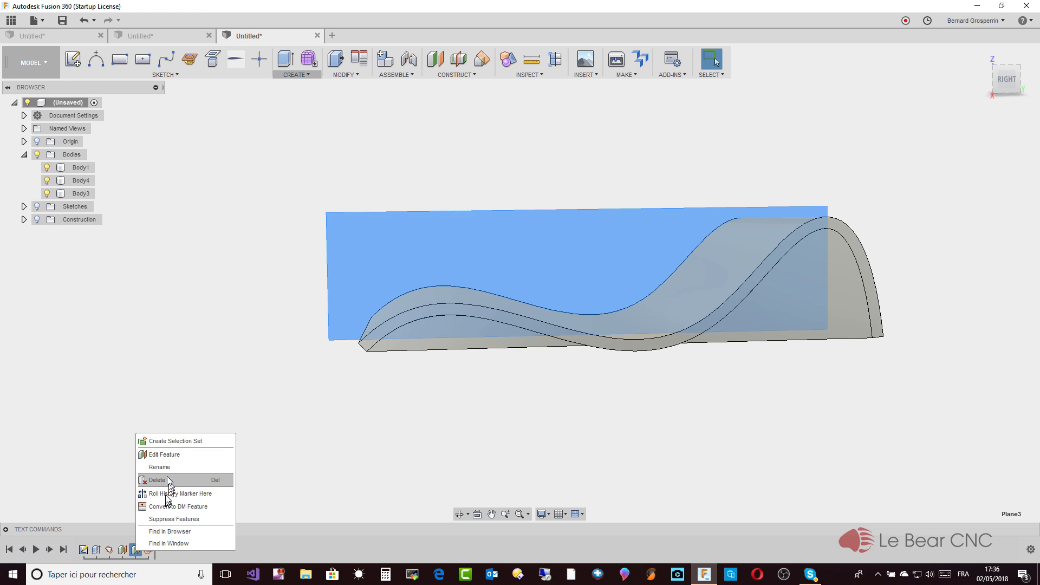
left_click(165, 456)
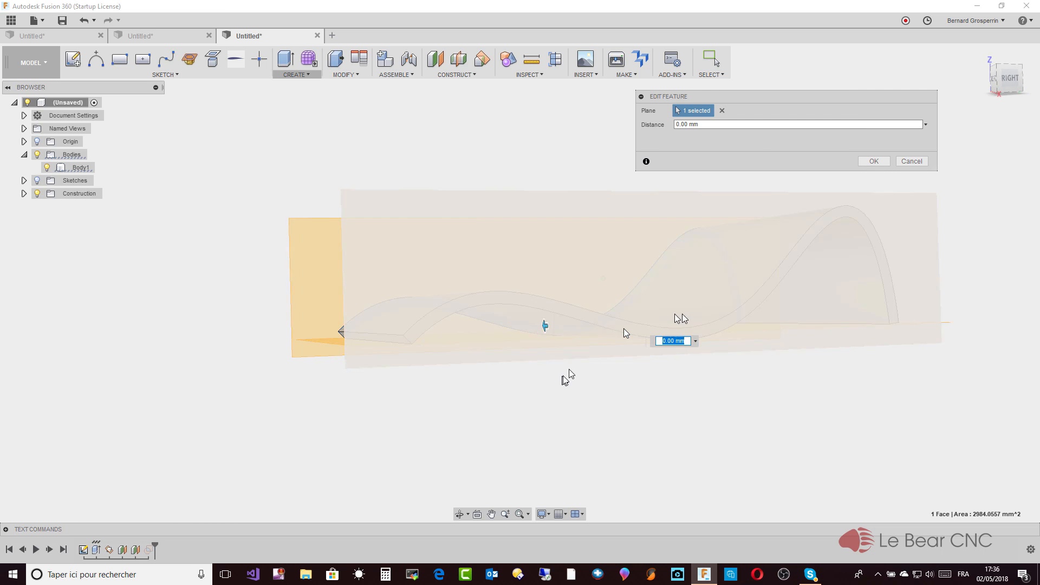
left_click(904, 162)
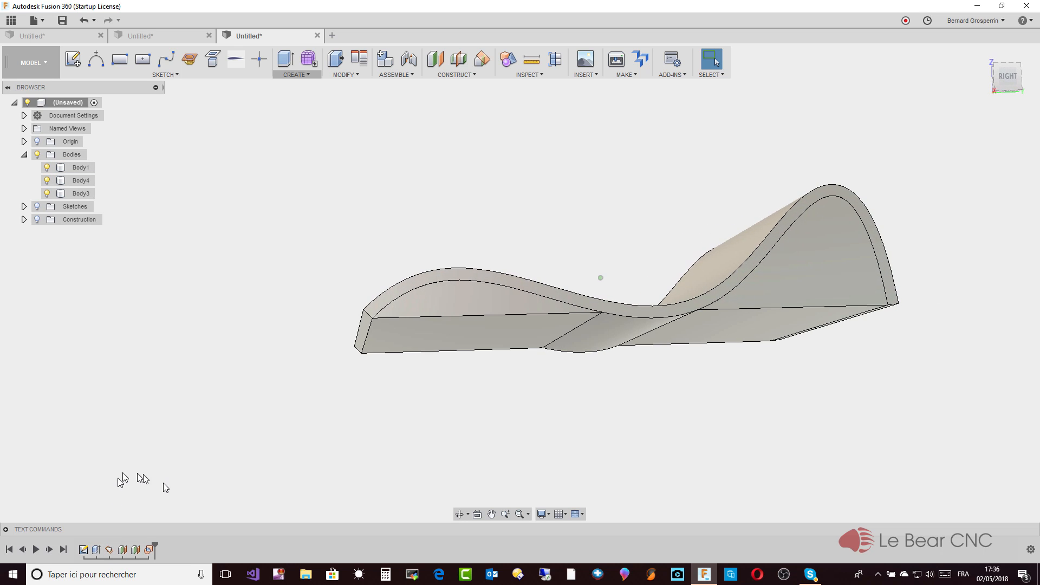
Step: Show the construction planes and create a plane offset -10.3493 mm from the base face of the filled body under the smaller arch
middle_click_drag(188, 493, 388, 203, "shift")
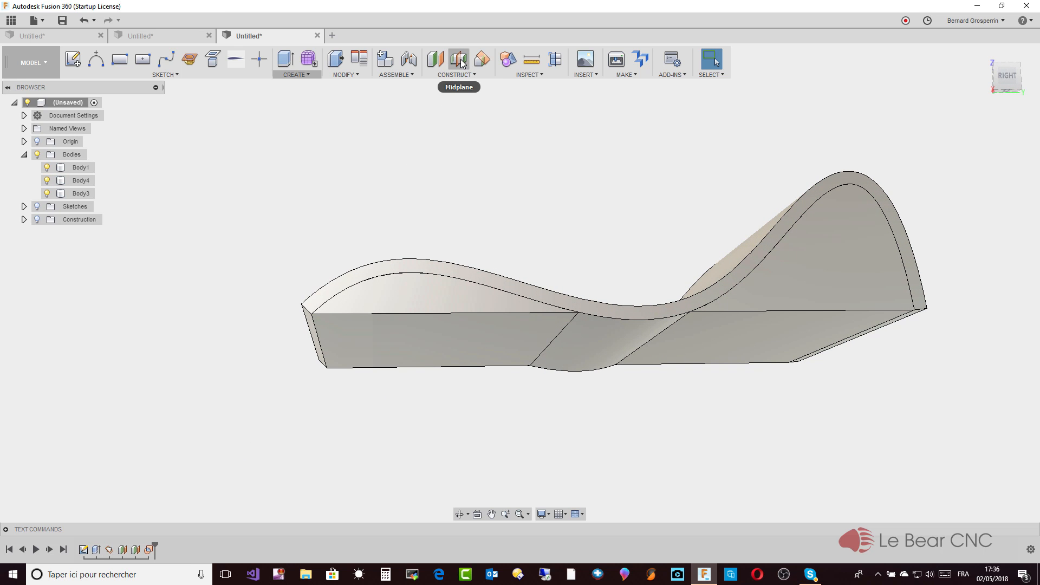
left_click(436, 59)
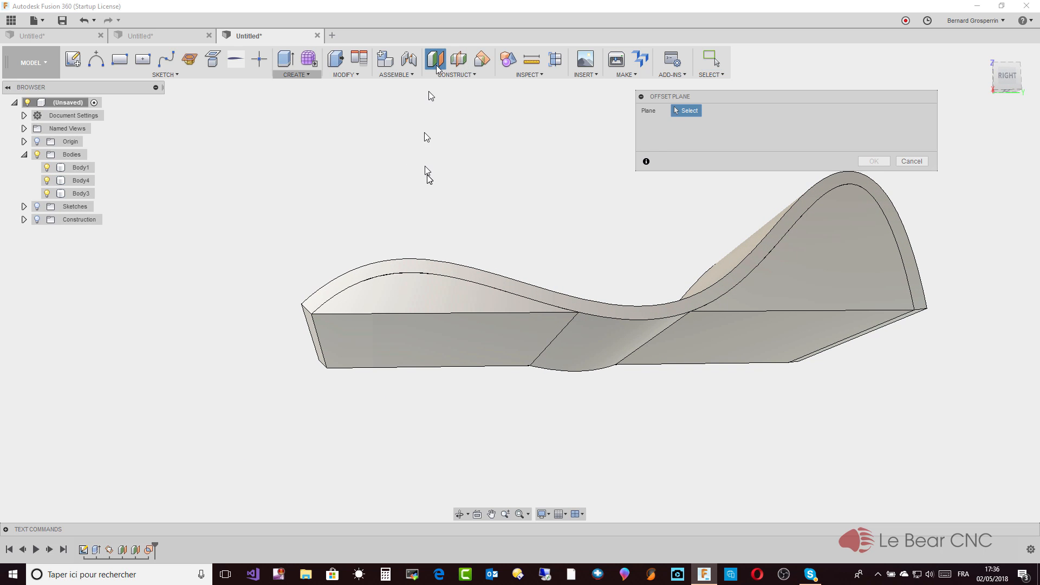
left_click(421, 340)
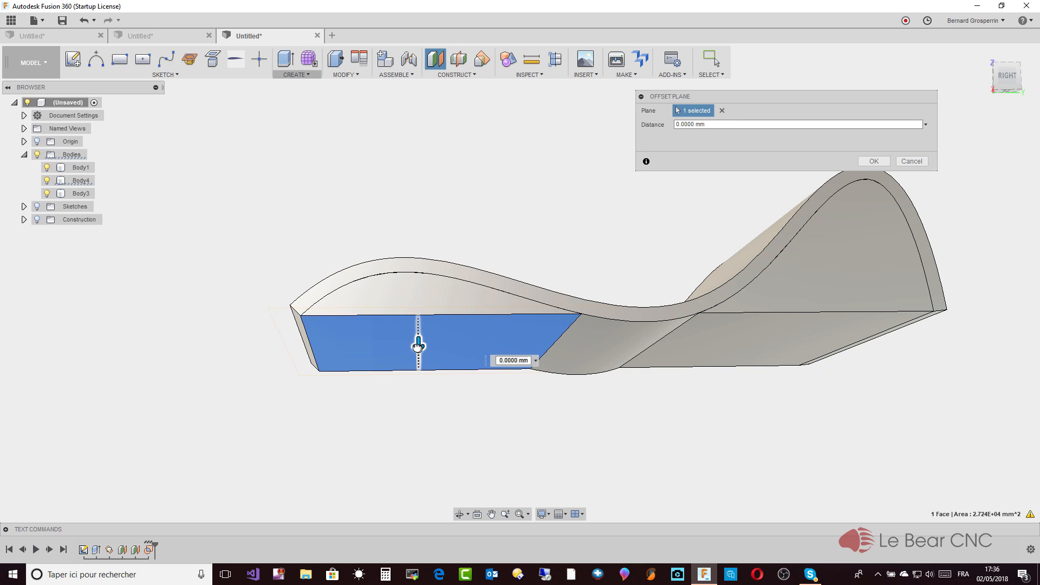
left_click_drag(418, 345, 416, 341)
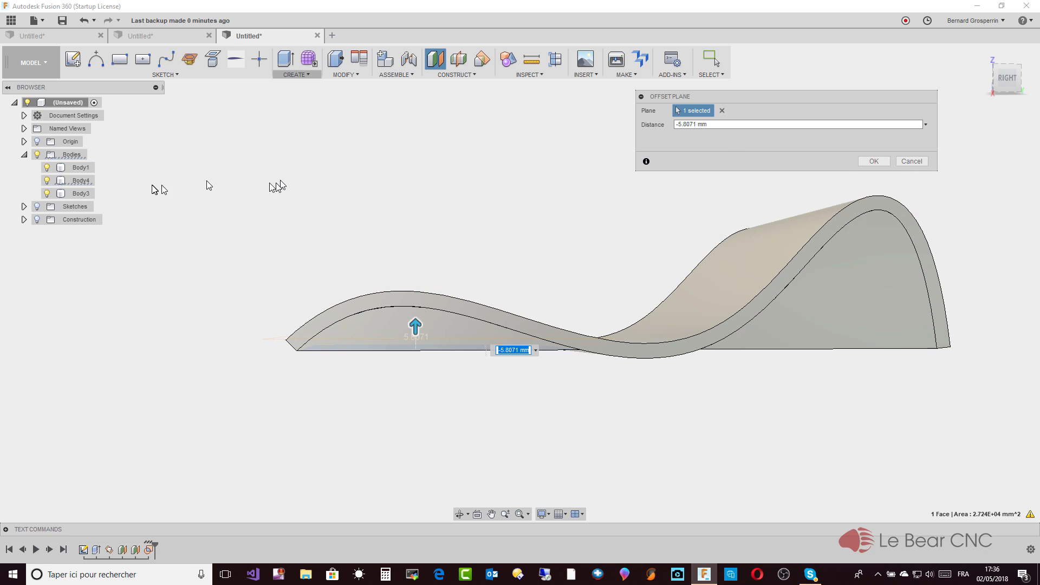
left_click(37, 220)
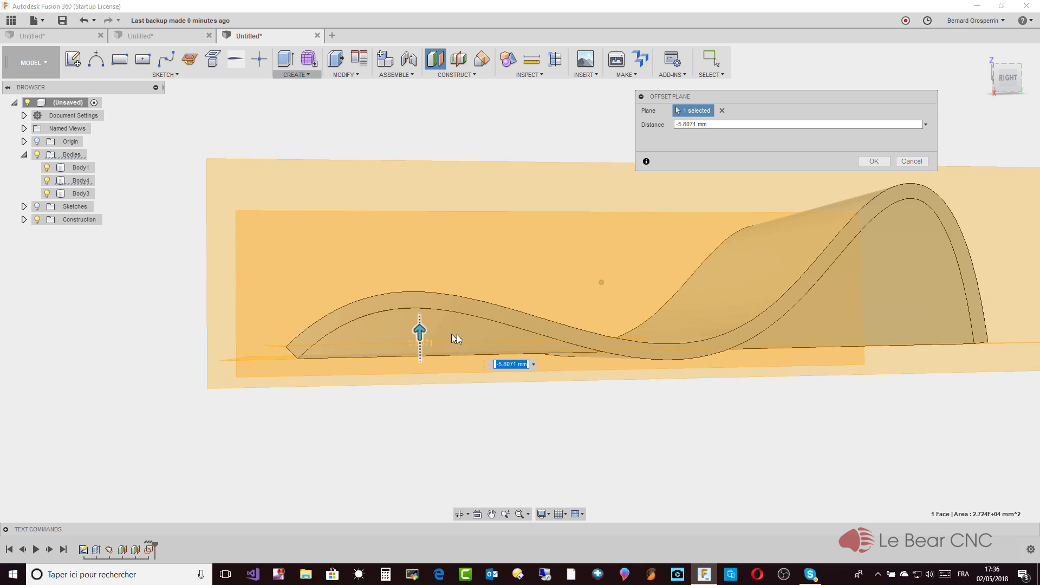
left_click(411, 322)
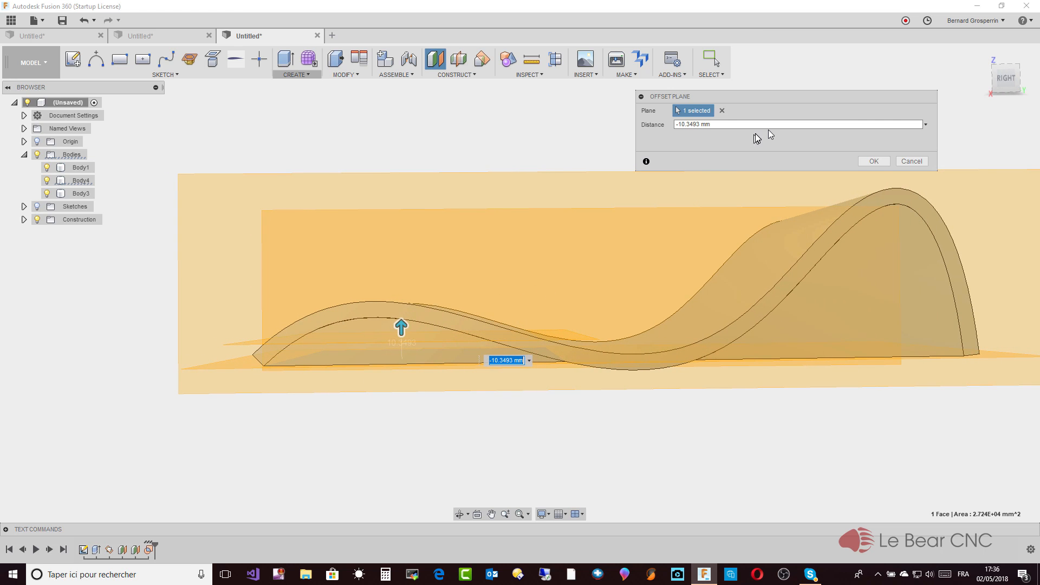
left_click(872, 162)
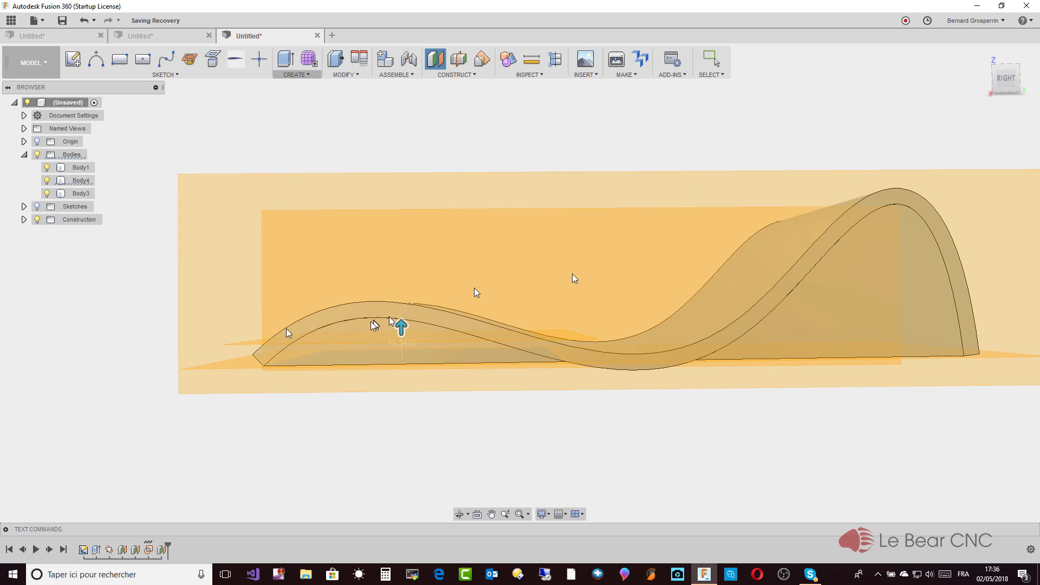
Step: Hide Plane1, the original base plane, leaving the other construction planes shown
middle_click_drag(93, 355, 259, 420, "shift")
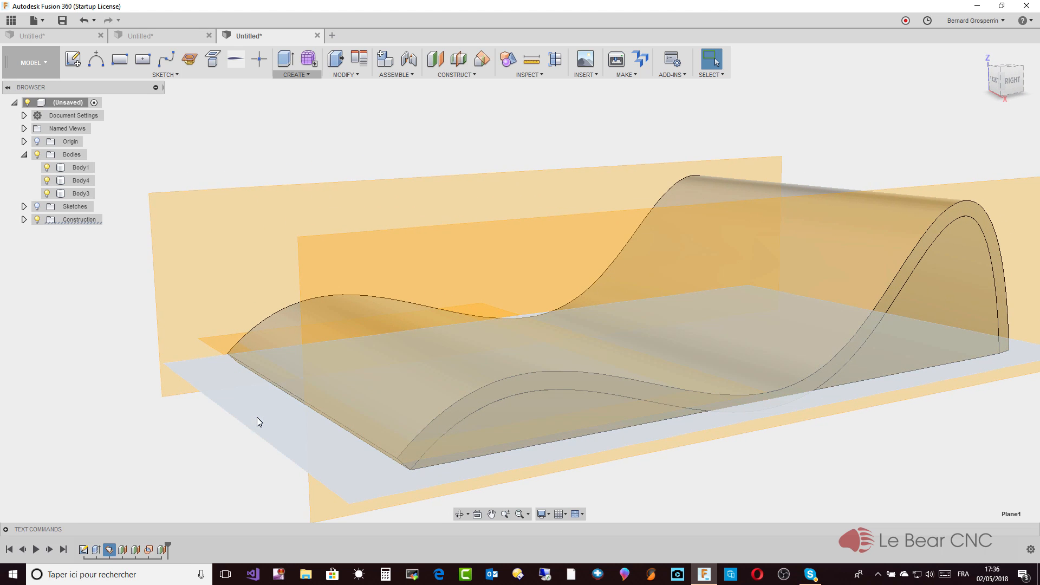
left_click(257, 417)
left_click(24, 220)
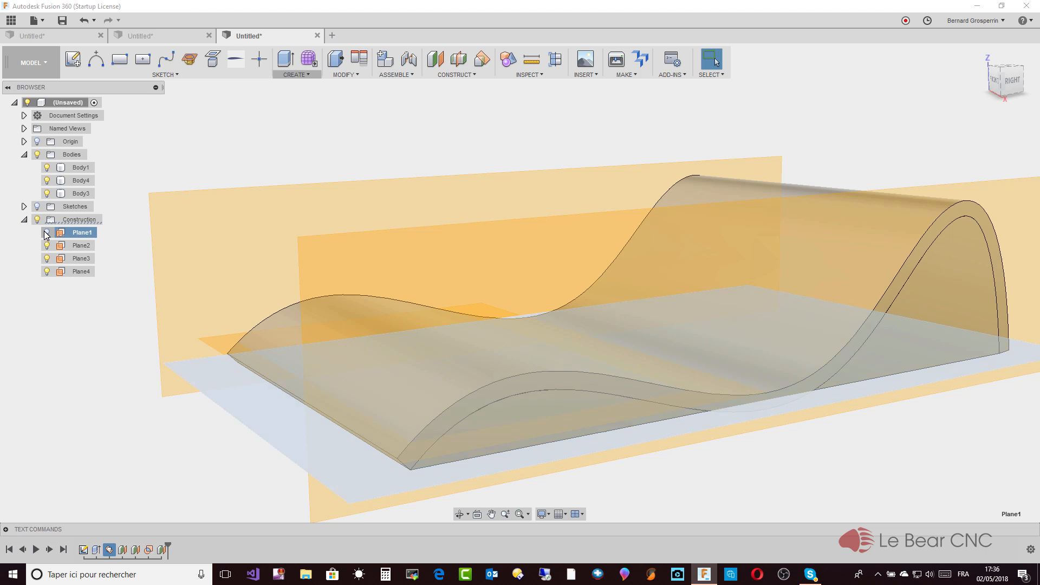
left_click(45, 231)
left_click(82, 382)
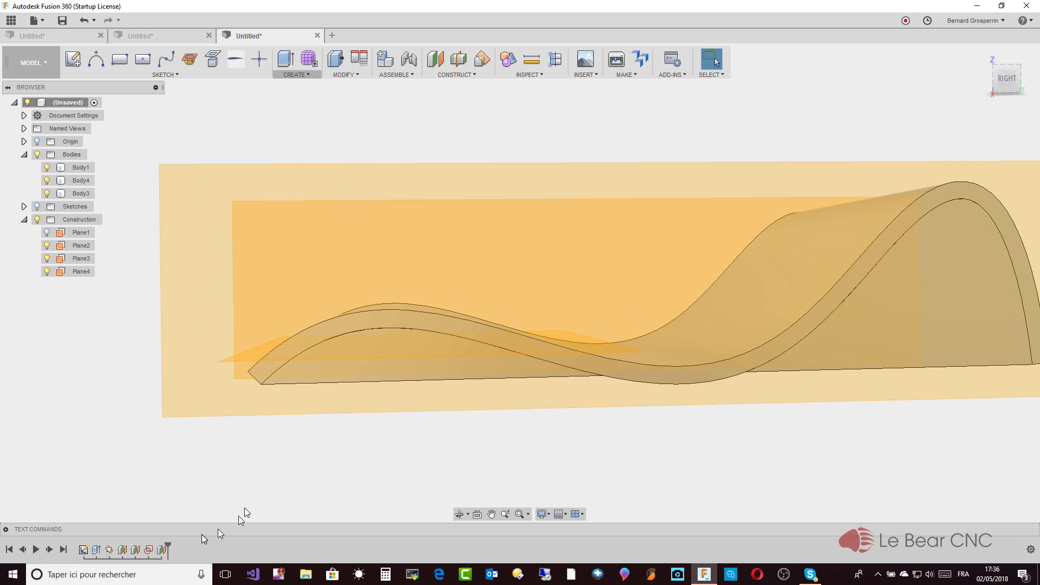
Step: Delete the boundary fill feature from the design history despite its dependent plane
left_click(149, 550)
right_click(148, 550)
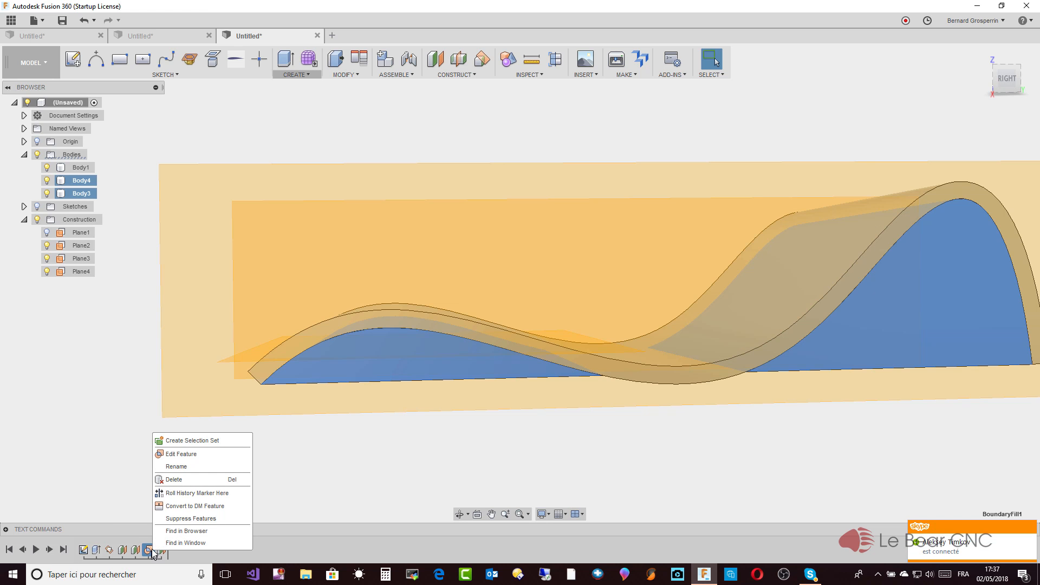
left_click(173, 479)
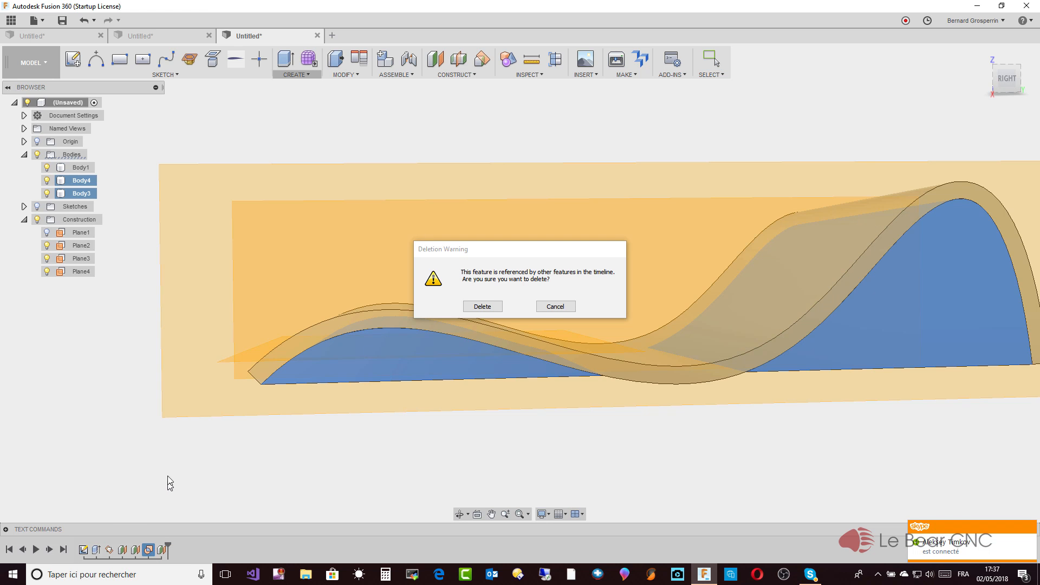
left_click(482, 307)
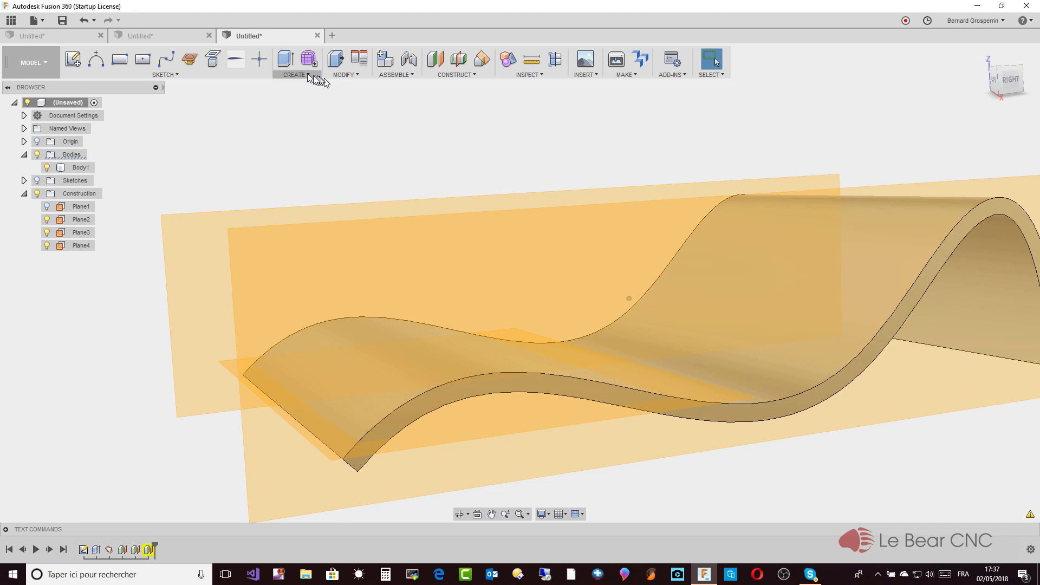
Step: Start a new Boundary Fill using the wavy Body1 and construction planes Plane2, Plane3 and Plane4 as tools
left_click(297, 75)
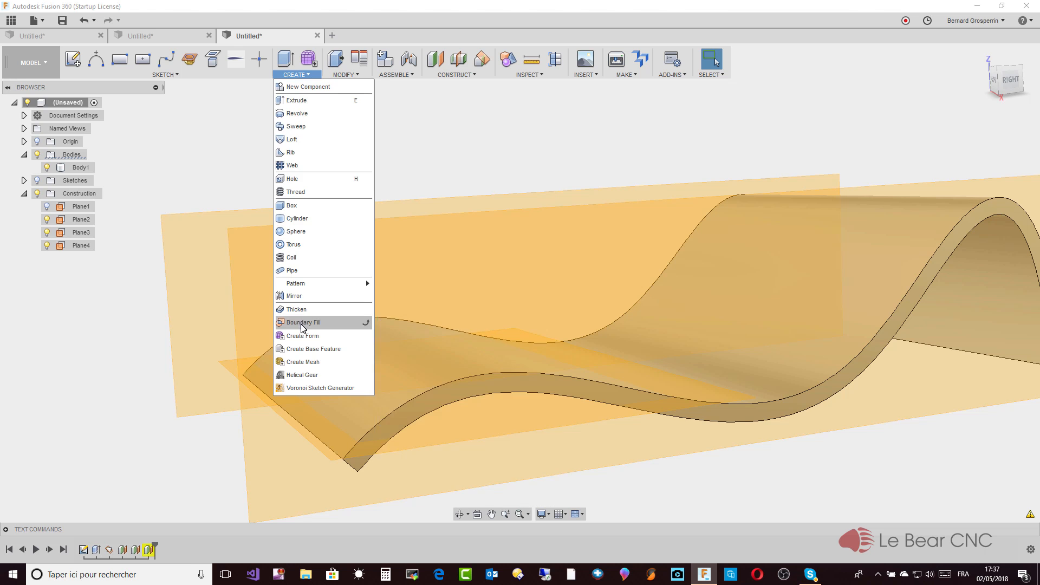
left_click(299, 321)
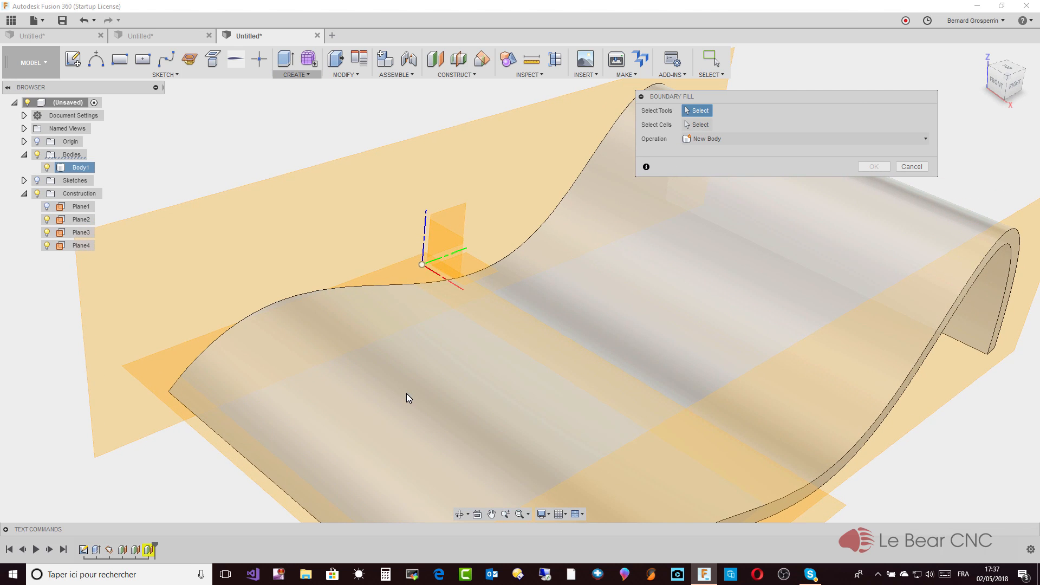
left_click(406, 394)
middle_click_drag(415, 306, 374, 241, "shift")
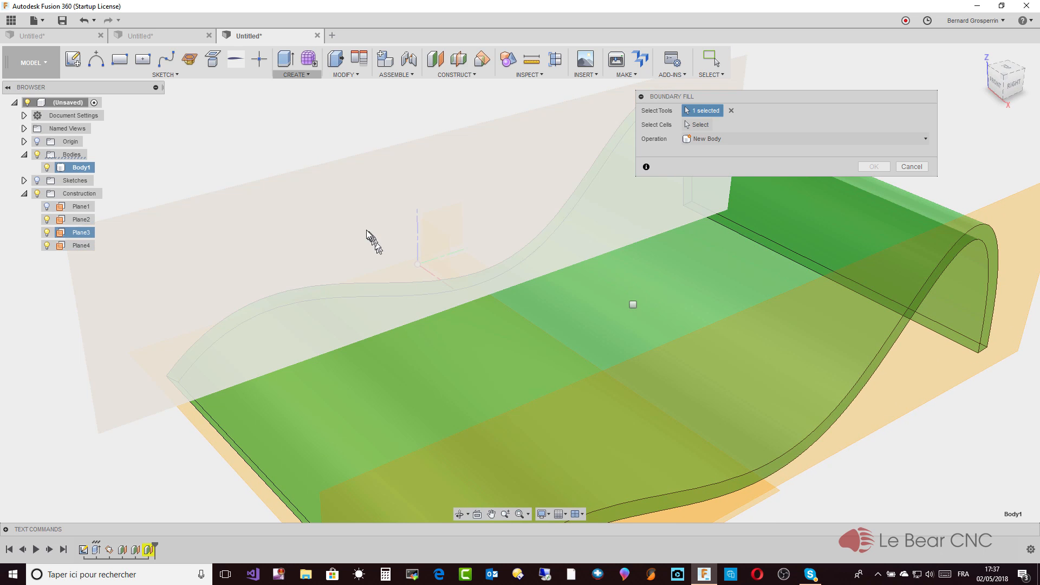
left_click(358, 220)
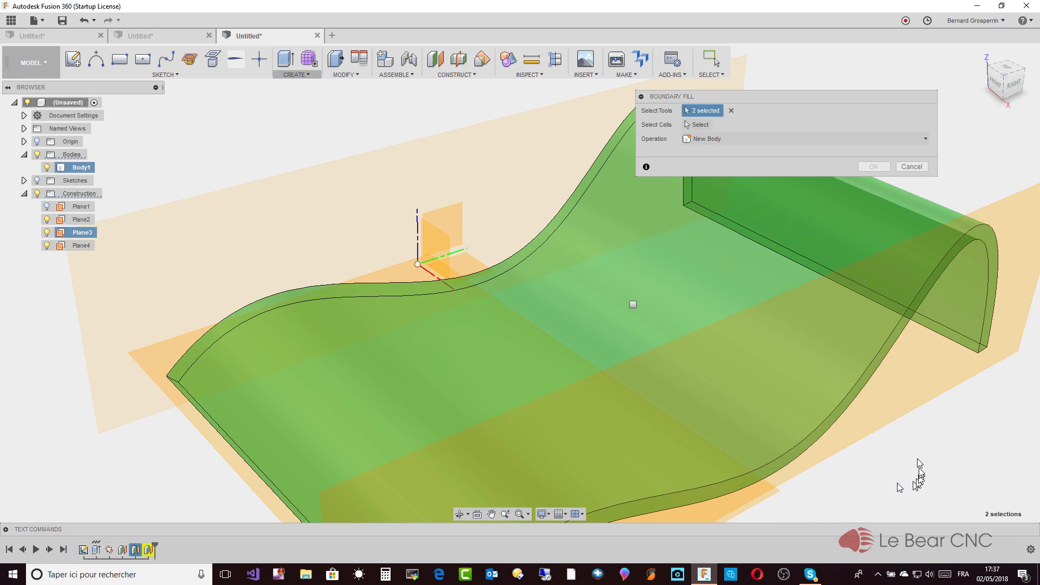
left_click(910, 382)
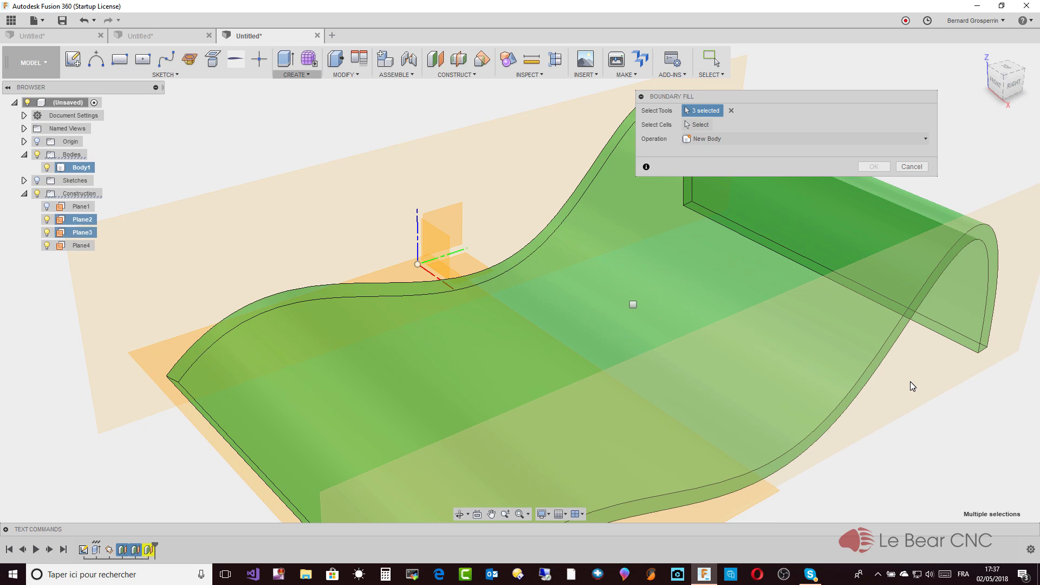
mouse_move(877, 389)
middle_mouse_down("shift")
mouse_move(590, 390)
mouse_move(422, 324)
middle_mouse_up("shift")
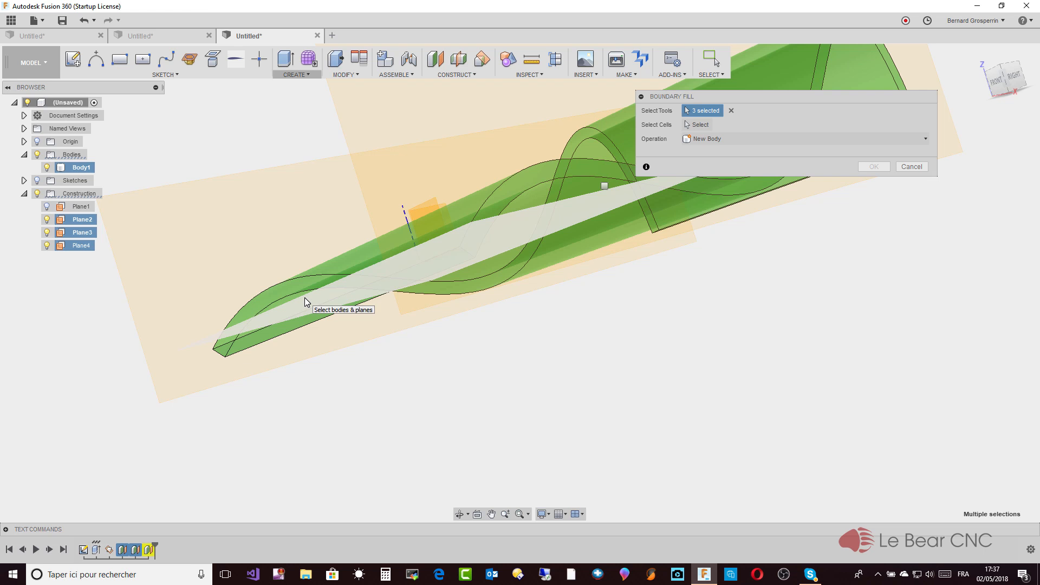
left_click(304, 298)
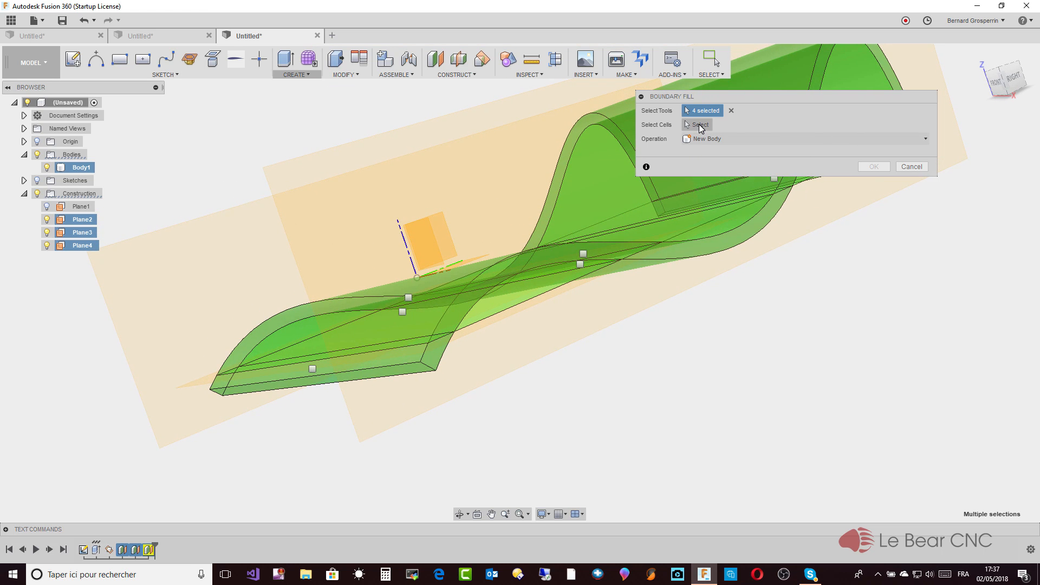
Step: Fill the cells under the small arch, above the central dip and under the large arch as new bodies
left_click(699, 124)
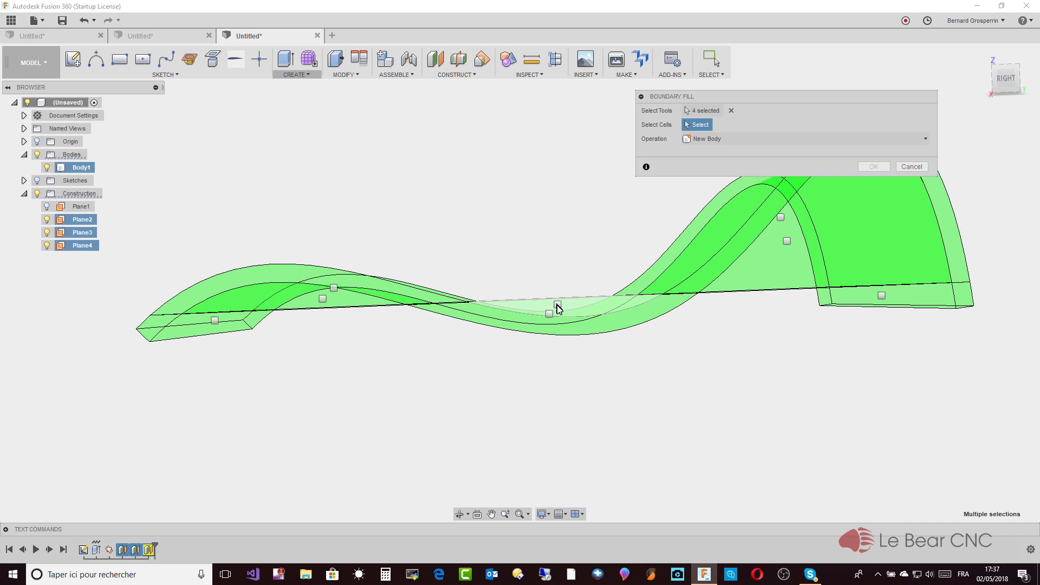
left_click(557, 305)
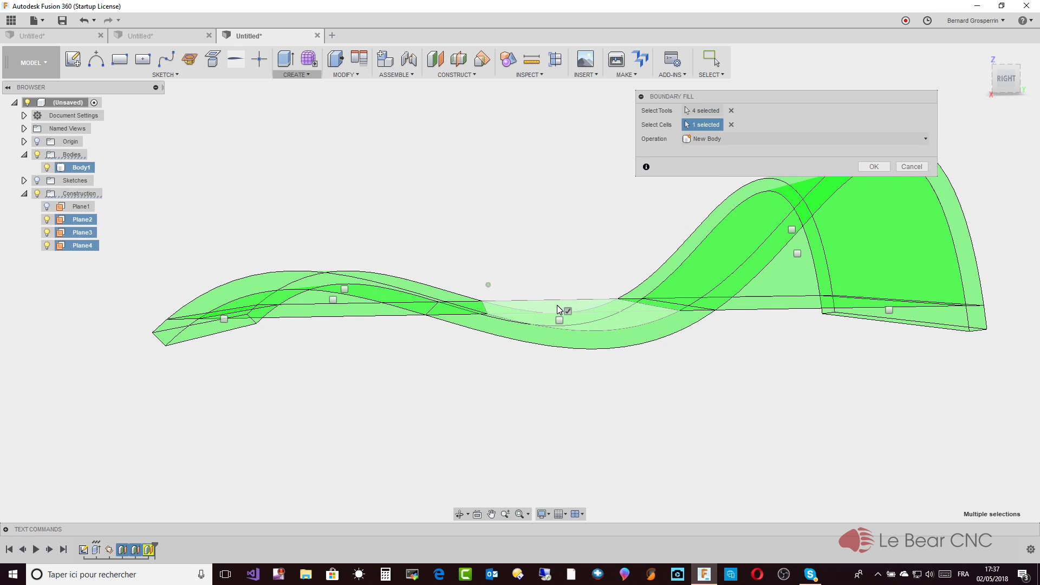
left_click(333, 300)
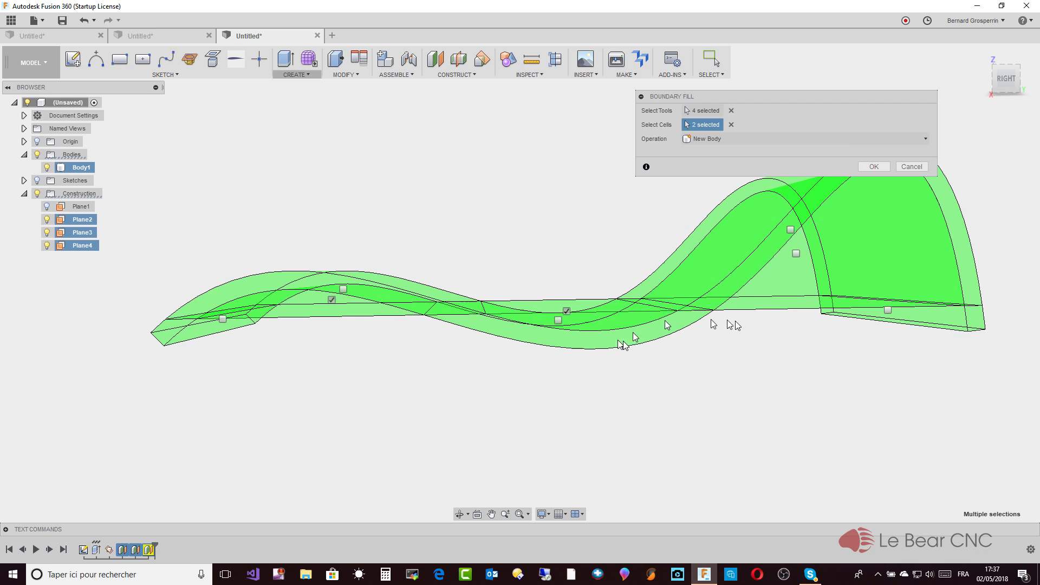
left_click(795, 254)
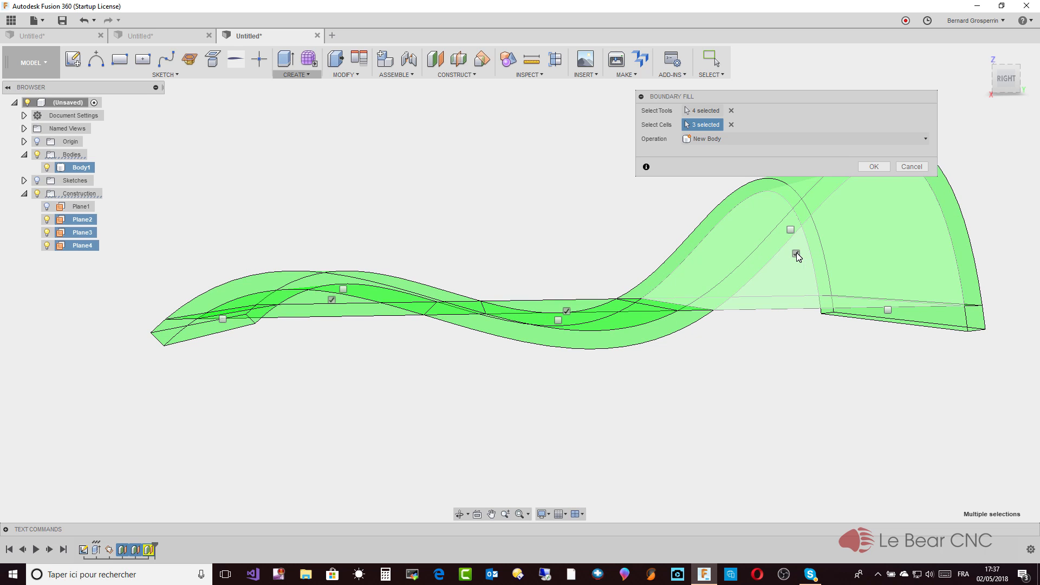
left_click(867, 169)
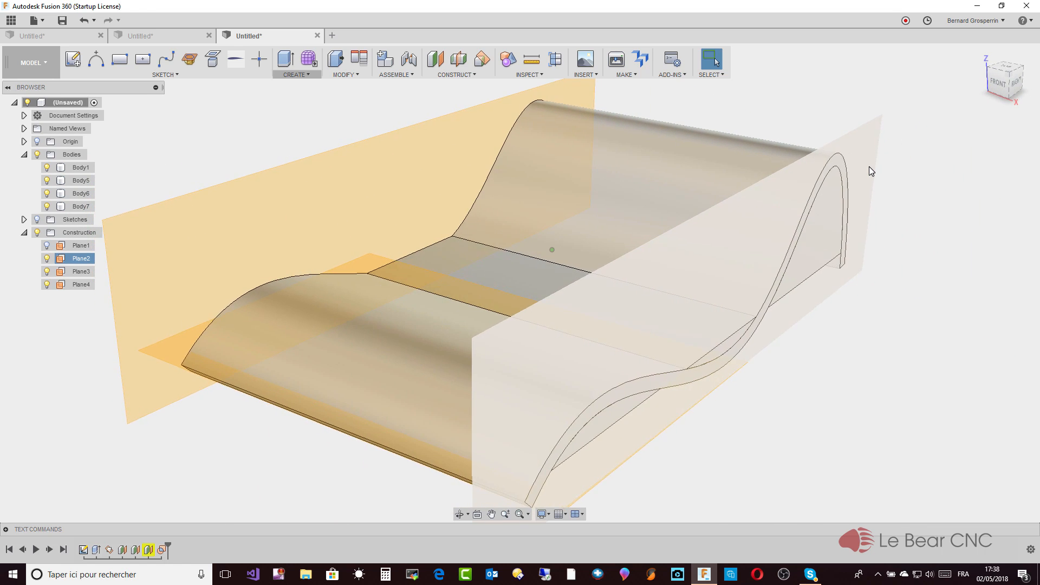
Step: Edit the boundary fill feature to exclude the cell above the central dip, keeping the two cells under the arches
middle_click_drag(868, 169, 371, 301, "shift")
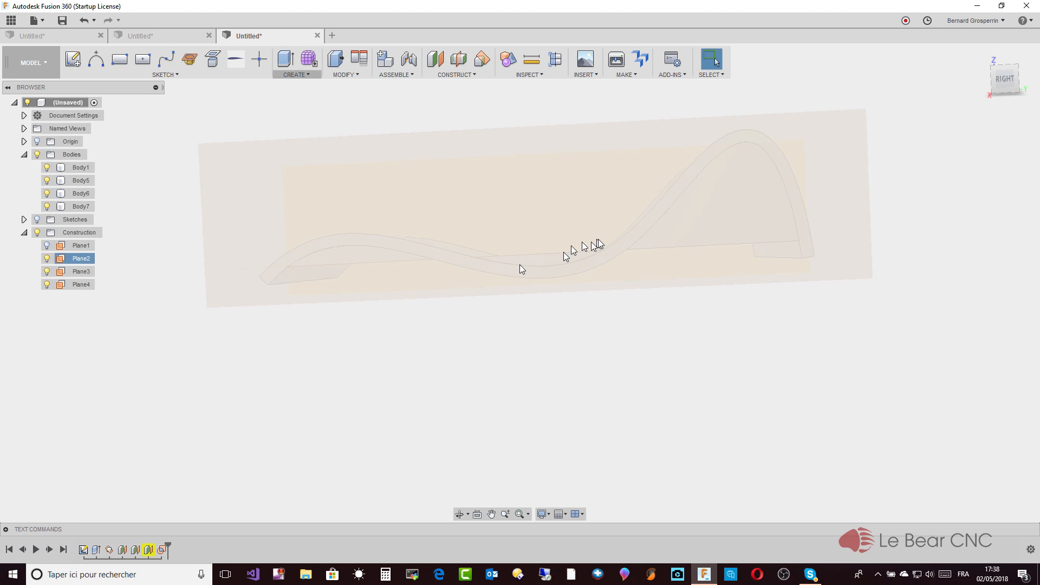
middle_click_drag(563, 261, 179, 542, "shift")
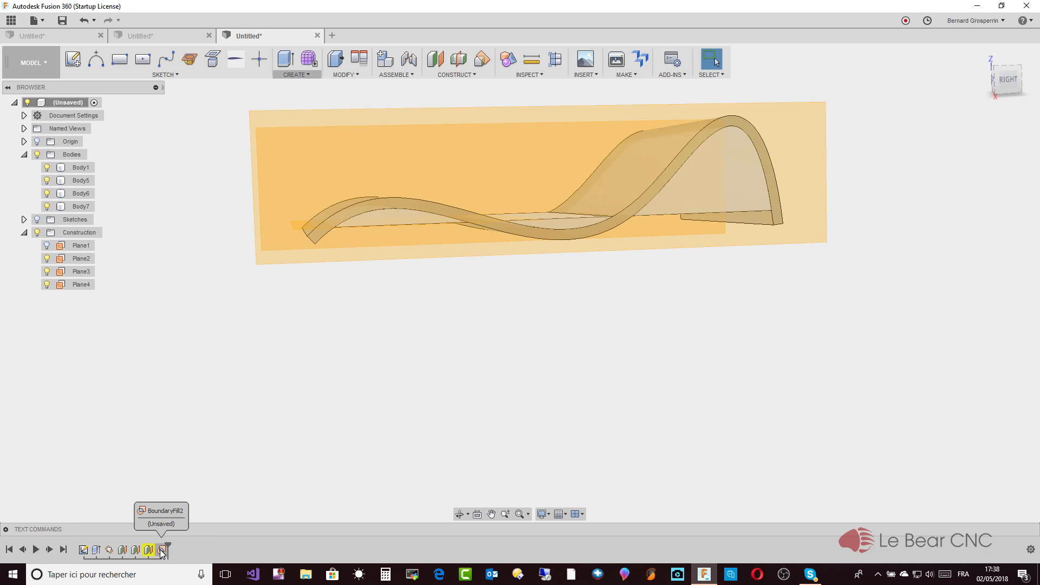
right_click(161, 549)
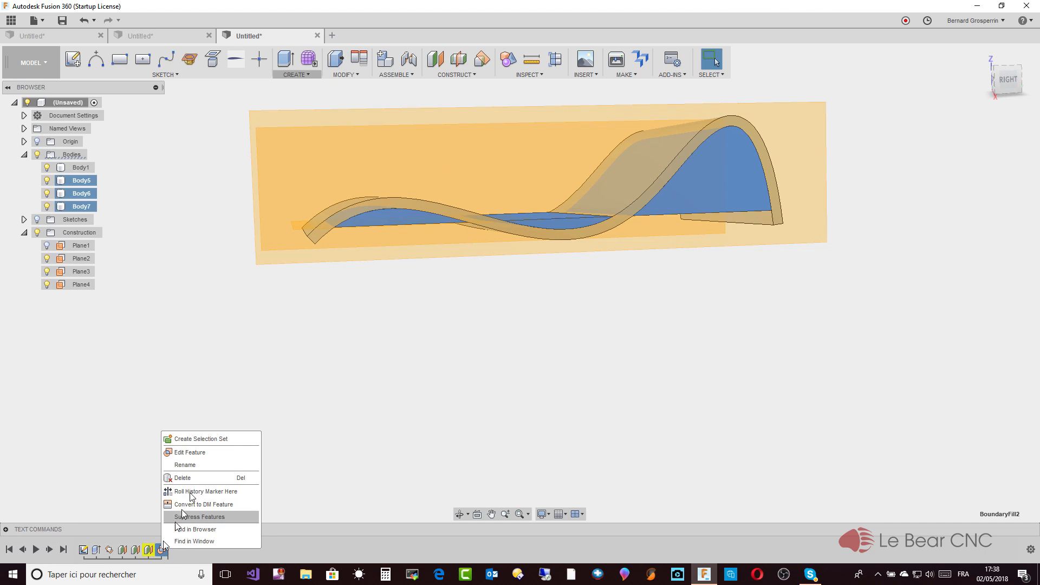
left_click(198, 457)
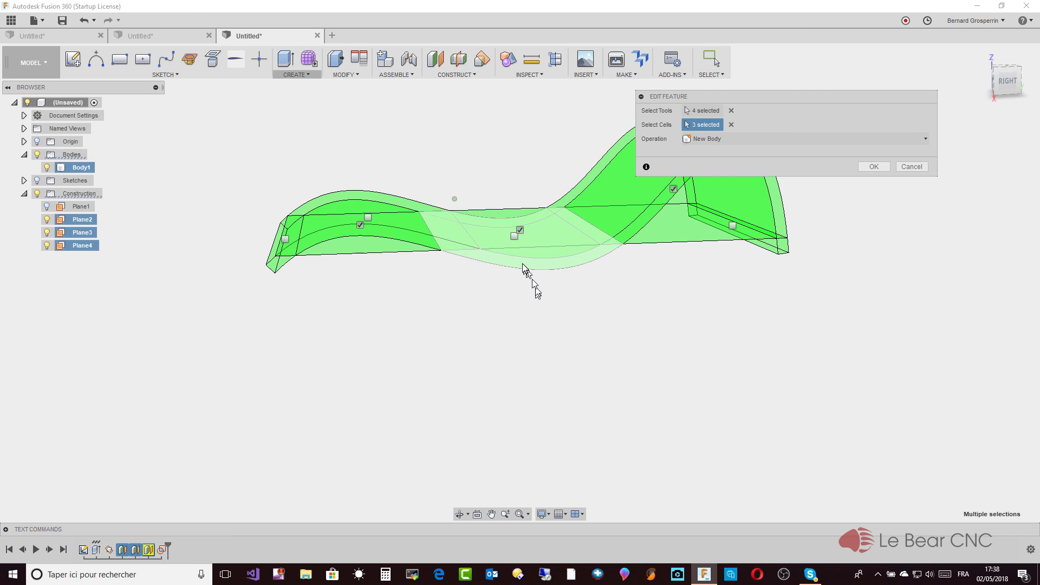
left_click(520, 230)
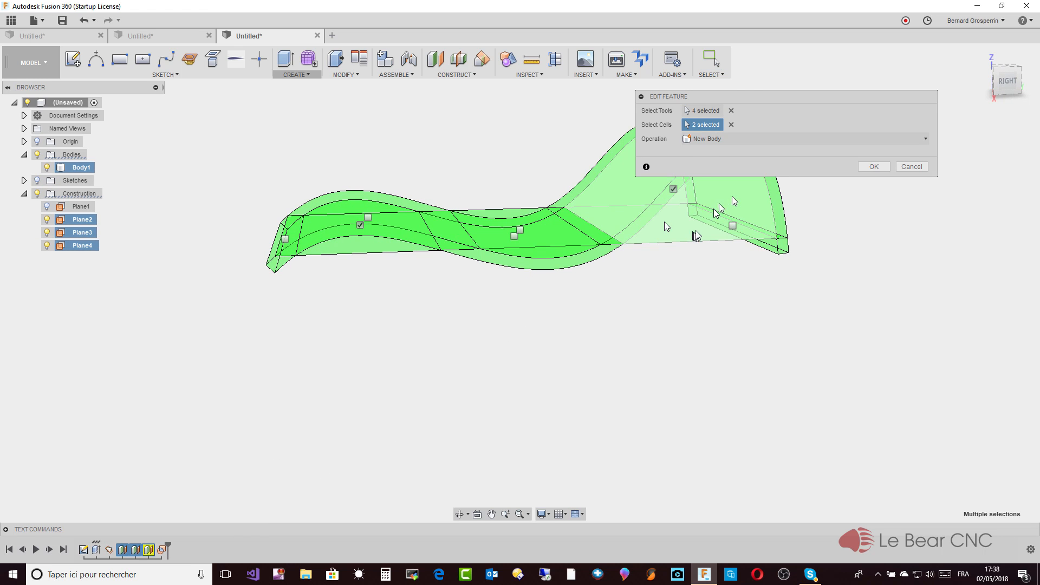
left_click(871, 167)
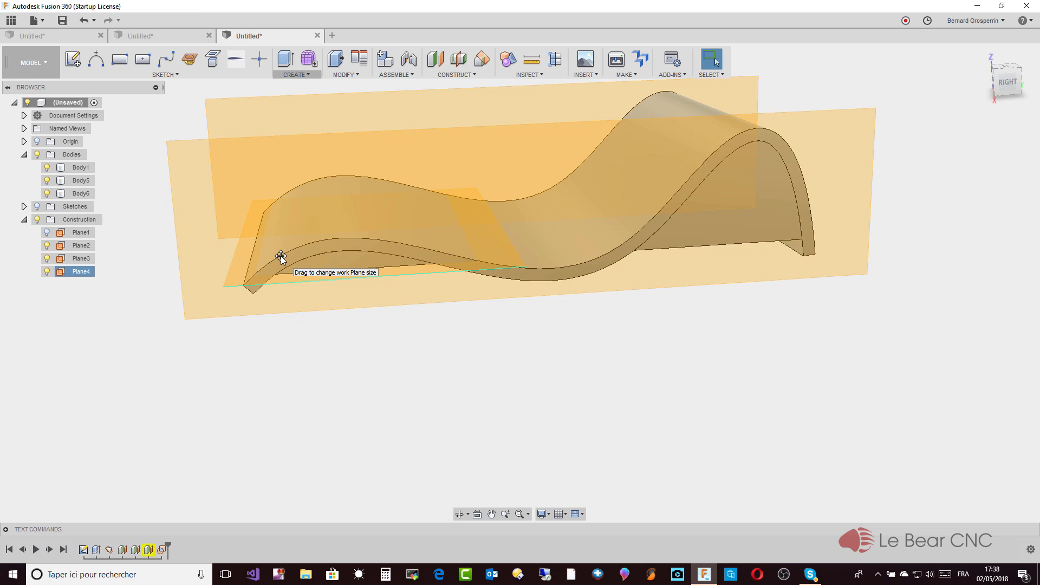
Step: Hide the whole Construction folder so that only the bodies are displayed
middle_click_drag(281, 256, 617, 401, "shift")
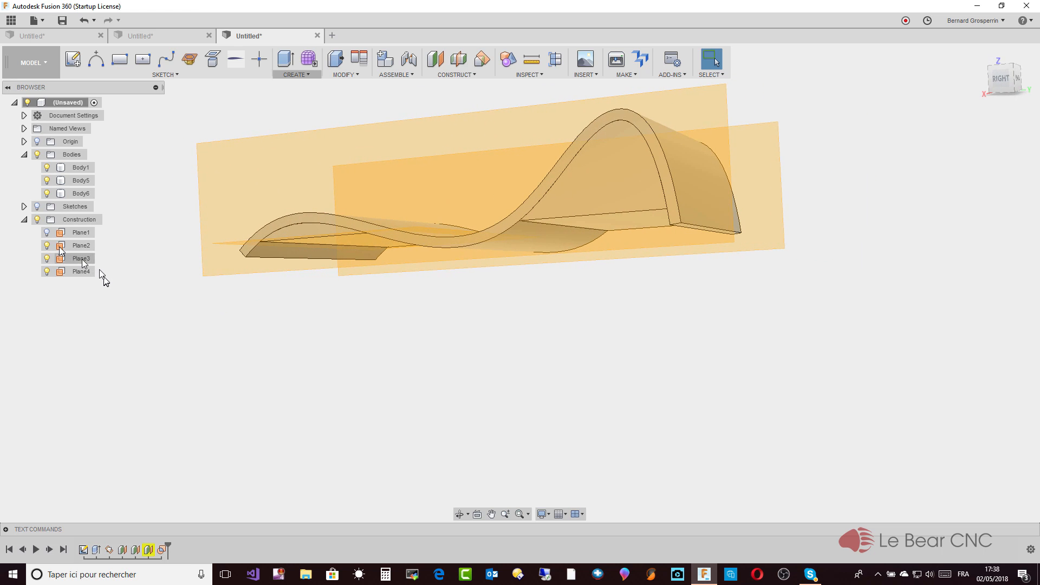
left_click(36, 220)
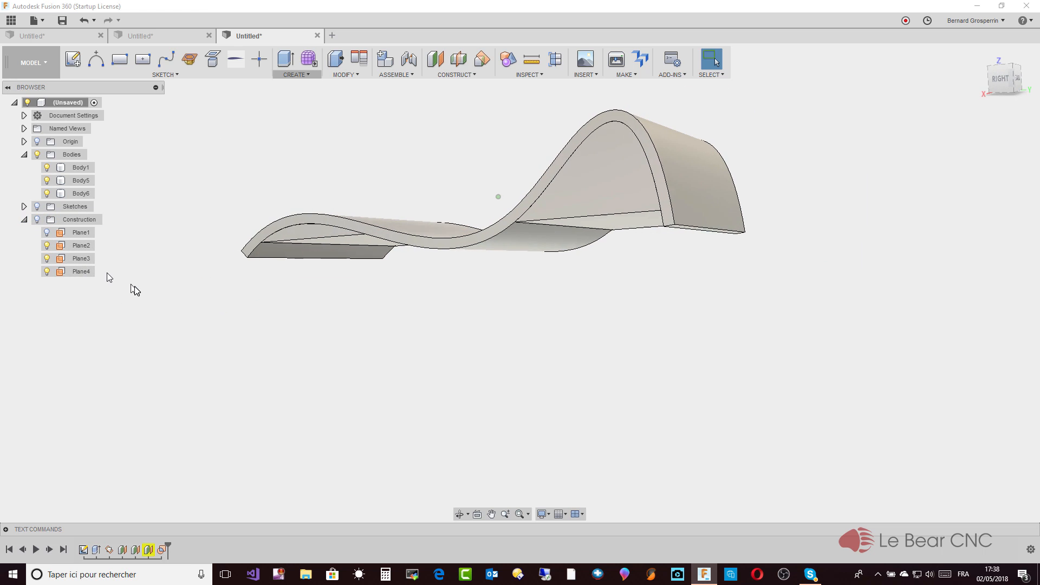
middle_click_drag(107, 273, 68, 254, "shift")
middle_click_drag(140, 264, 489, 288, "shift")
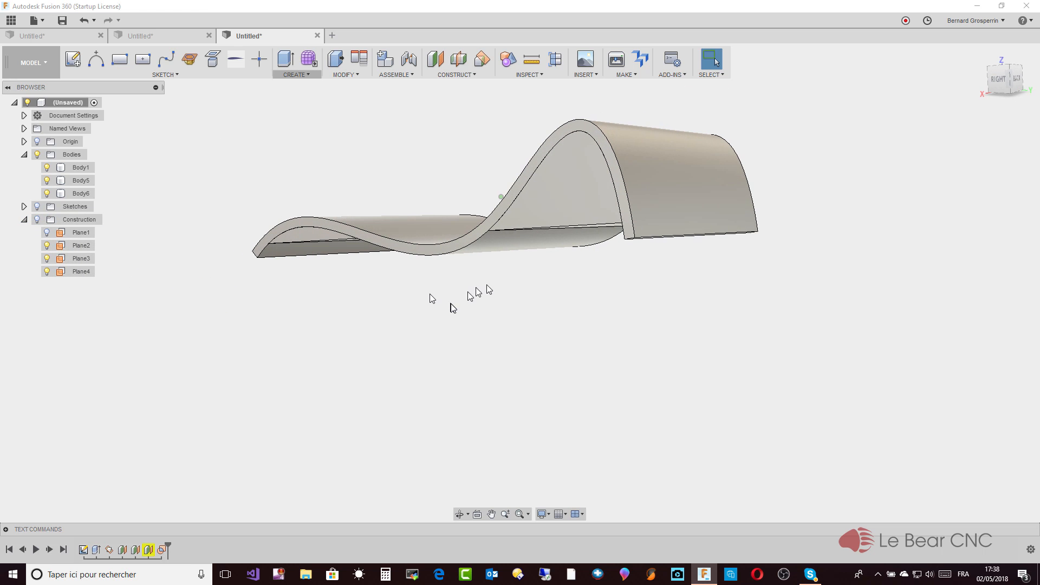
left_click(558, 196)
right_click(558, 196)
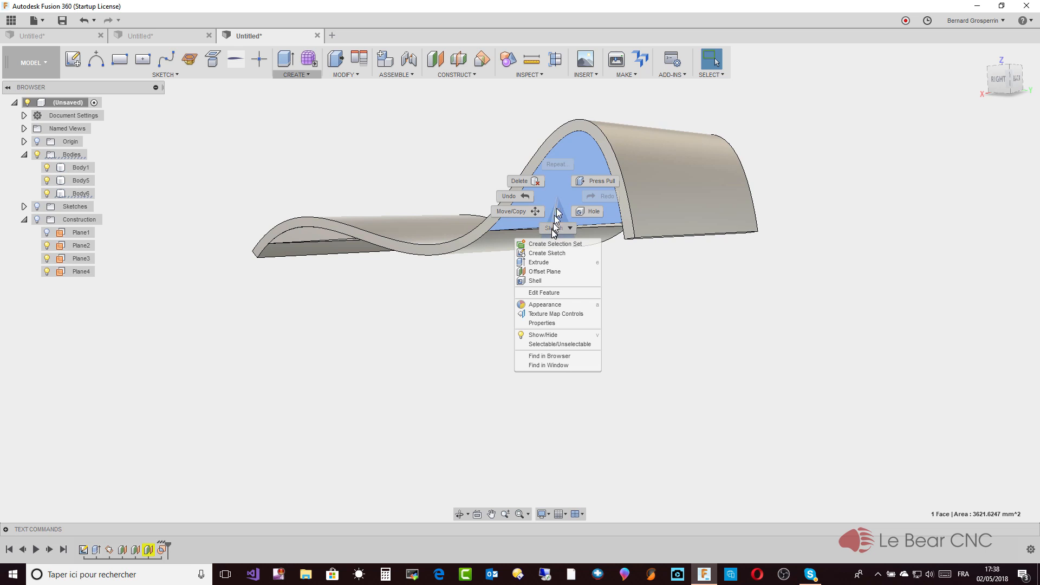
left_click(544, 262)
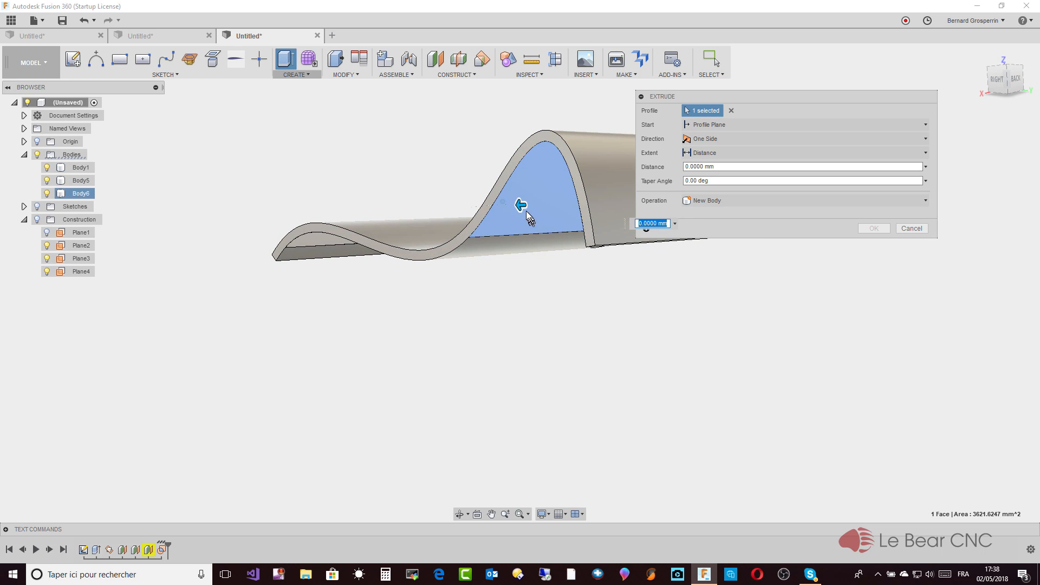
left_click_drag(521, 209, 321, 220)
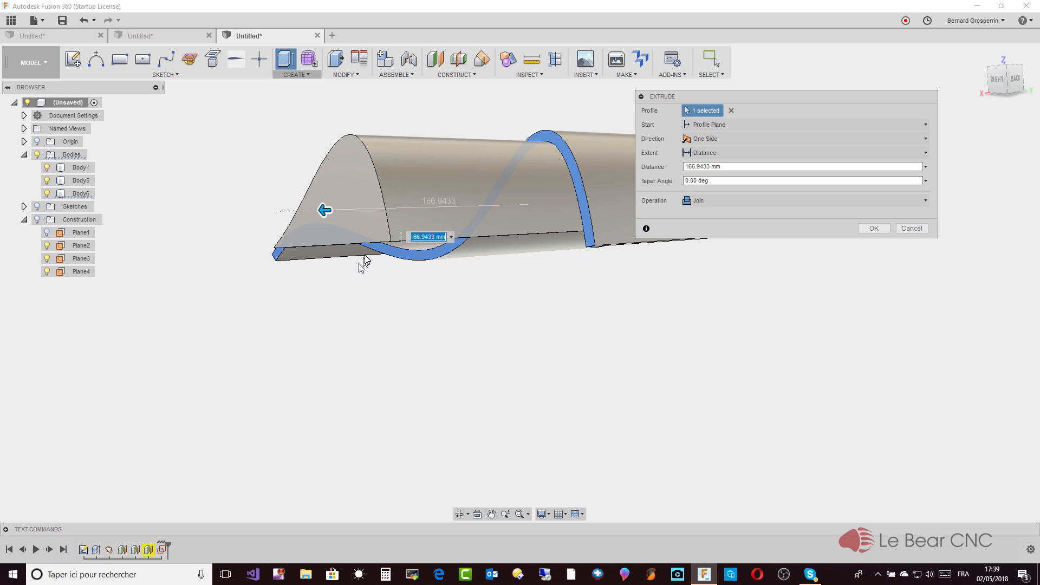
left_click(912, 228)
Step: Combine the wavy Body1 as target with the two fill bodies, Body5 and Body6, using the Join operation
middle_click_drag(538, 203, 638, 285, "shift")
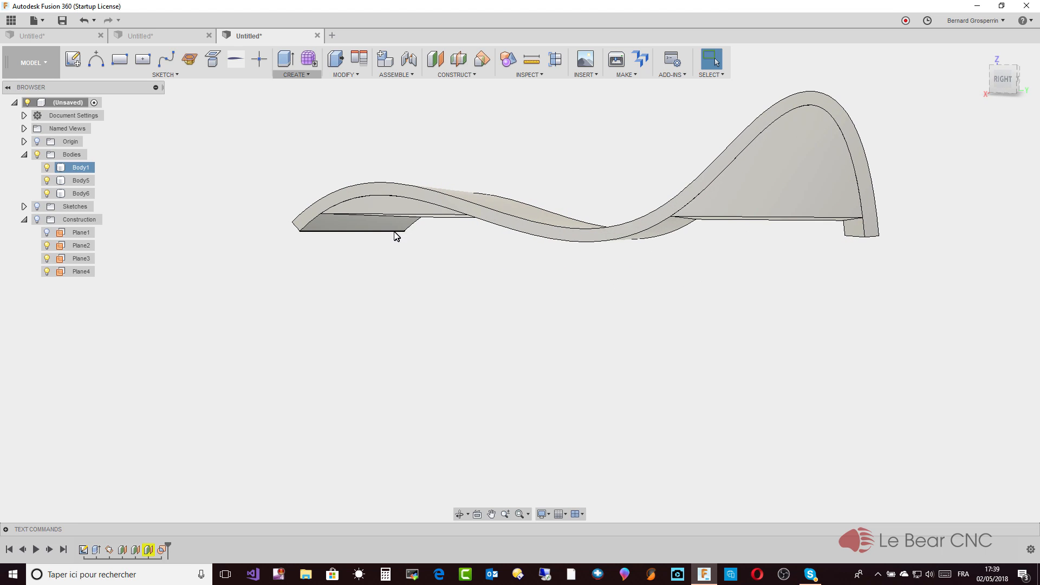
scroll(390, 218, "up", 2)
middle_click_drag(577, 213, 376, 85, "shift")
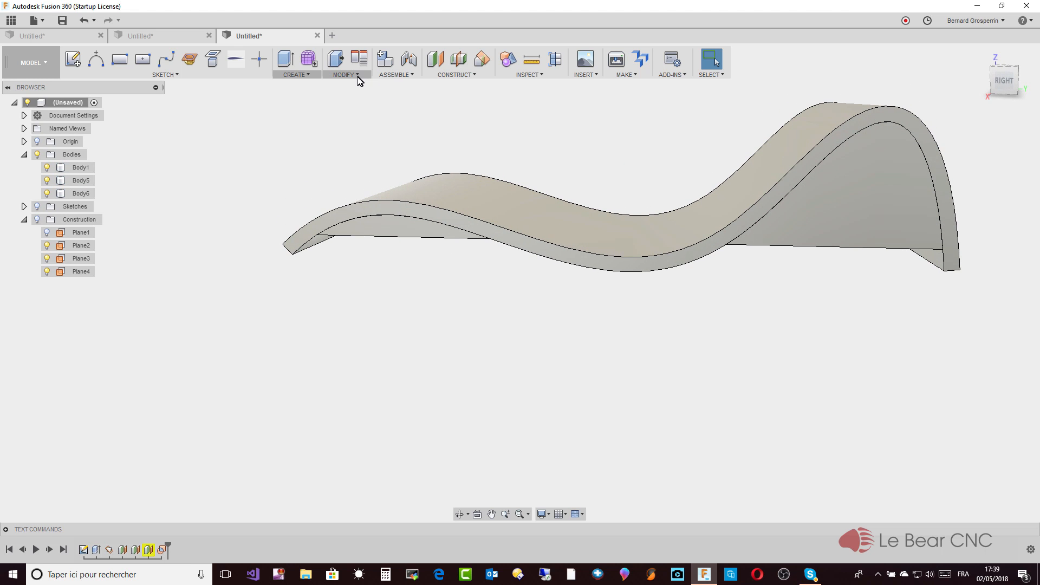
left_click(356, 76)
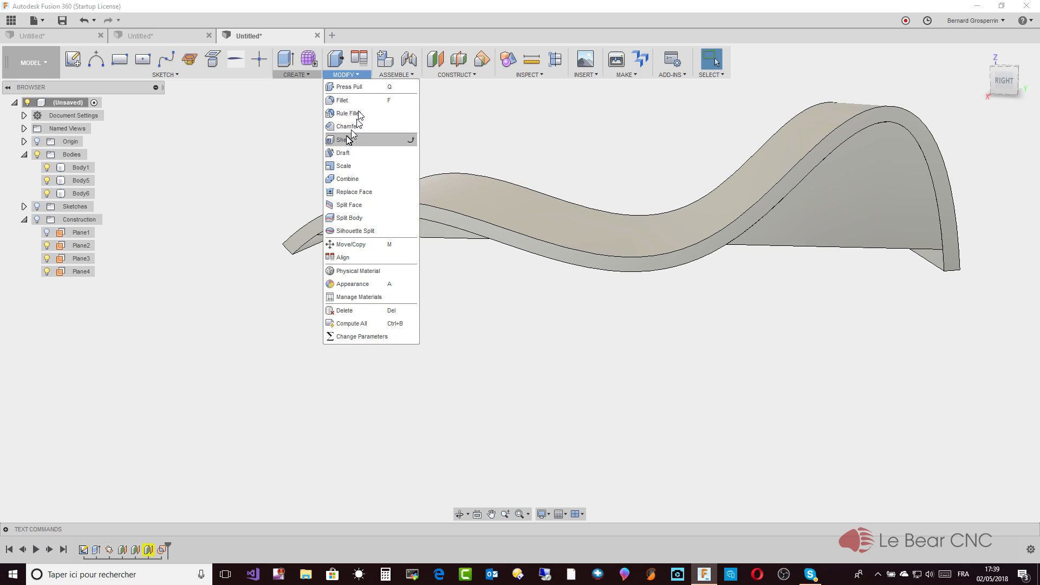
left_click(342, 179)
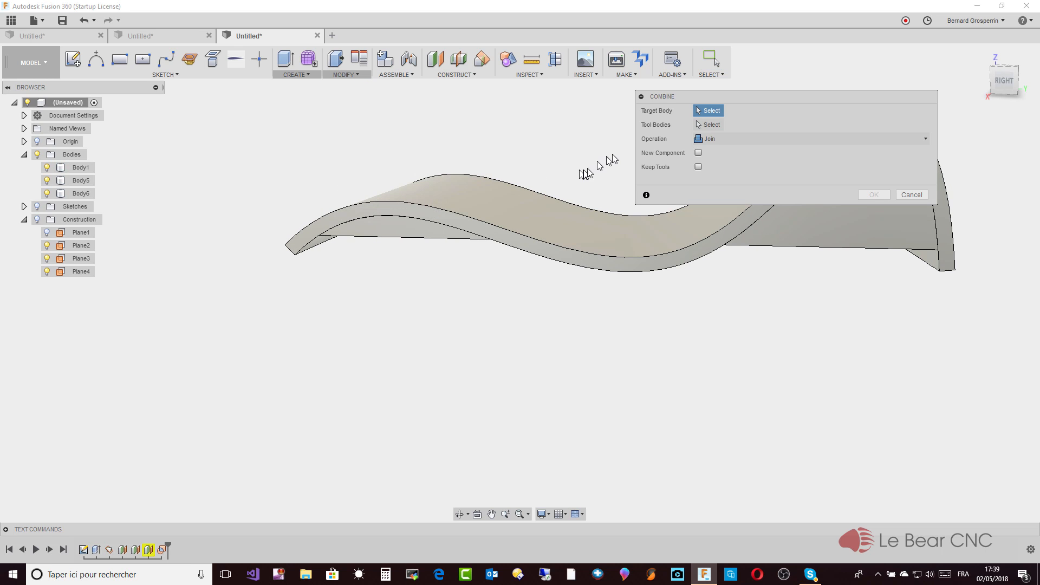
left_click(600, 248)
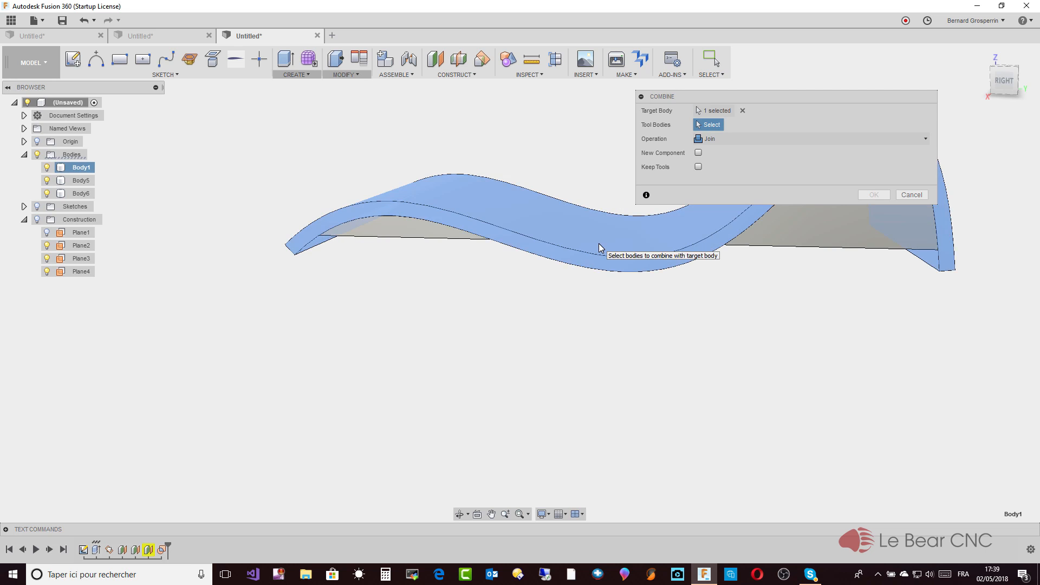
left_click(428, 237)
left_click(813, 225)
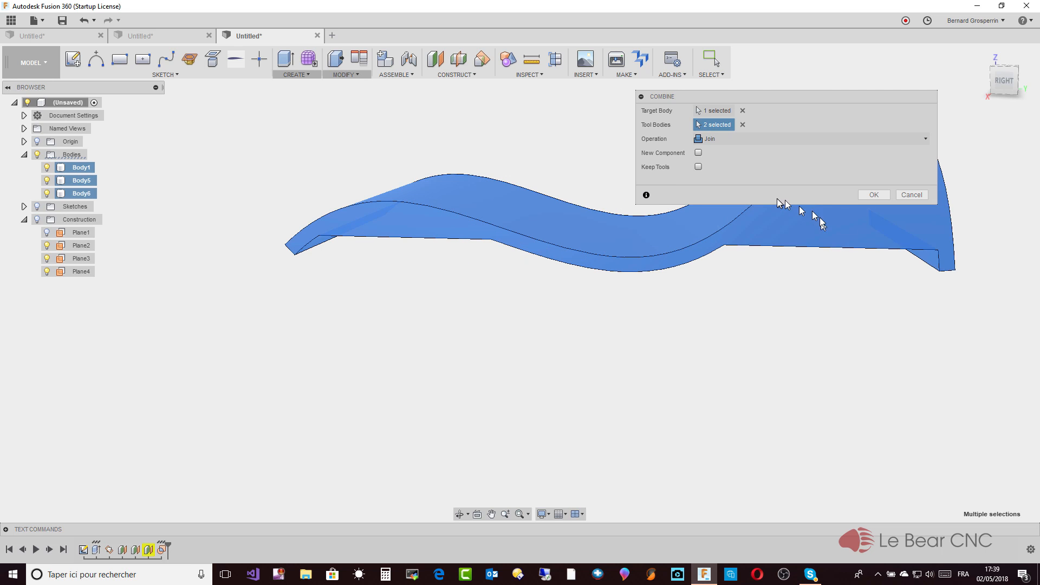
left_click(874, 195)
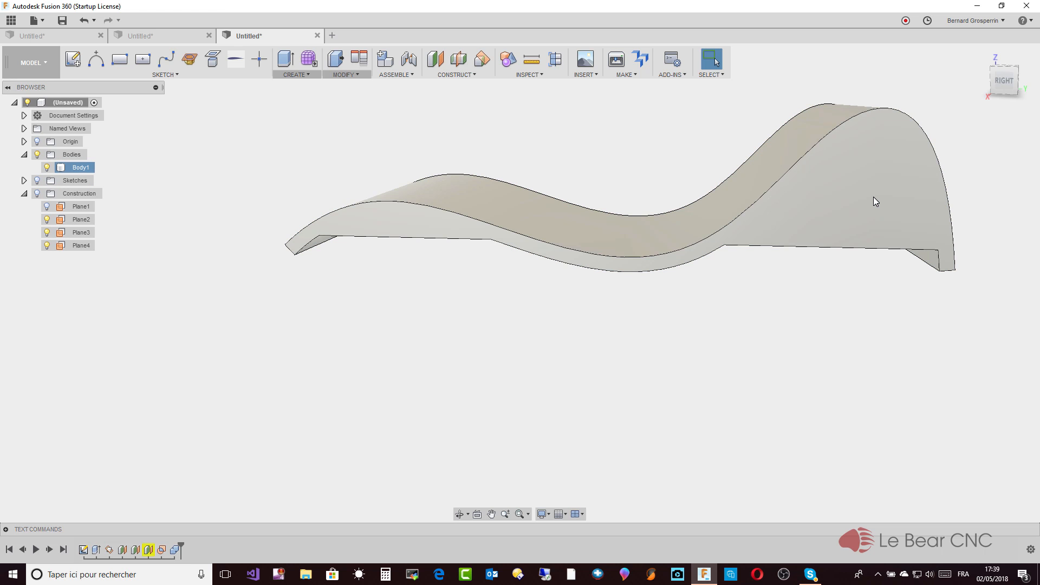